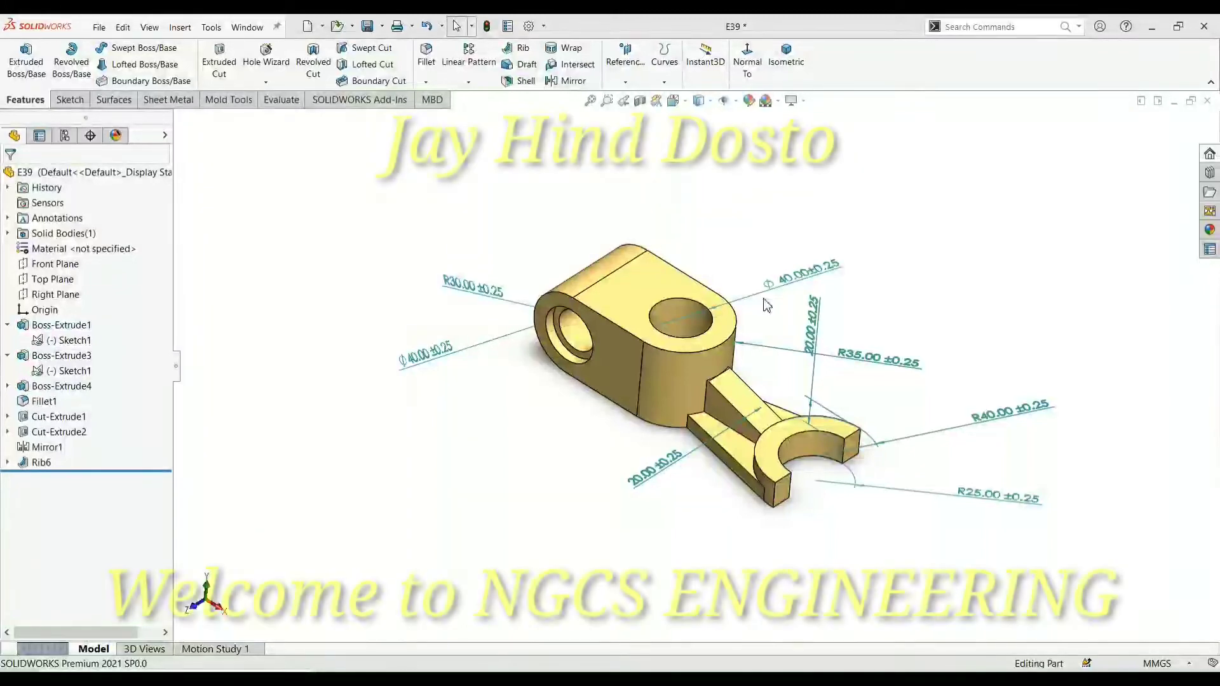
Orbit the finished bracket and compare it with the reference drawing image.
mouse_move(767, 306)
middle_down()
mouse_move(542, 315)
mouse_move(858, 354)
mouse_move(863, 395)
mouse_move(762, 447)
mouse_move(752, 511)
mouse_move(722, 498)
mouse_move(661, 349)
mouse_move(650, 361)
mouse_move(750, 557)
middle_up()
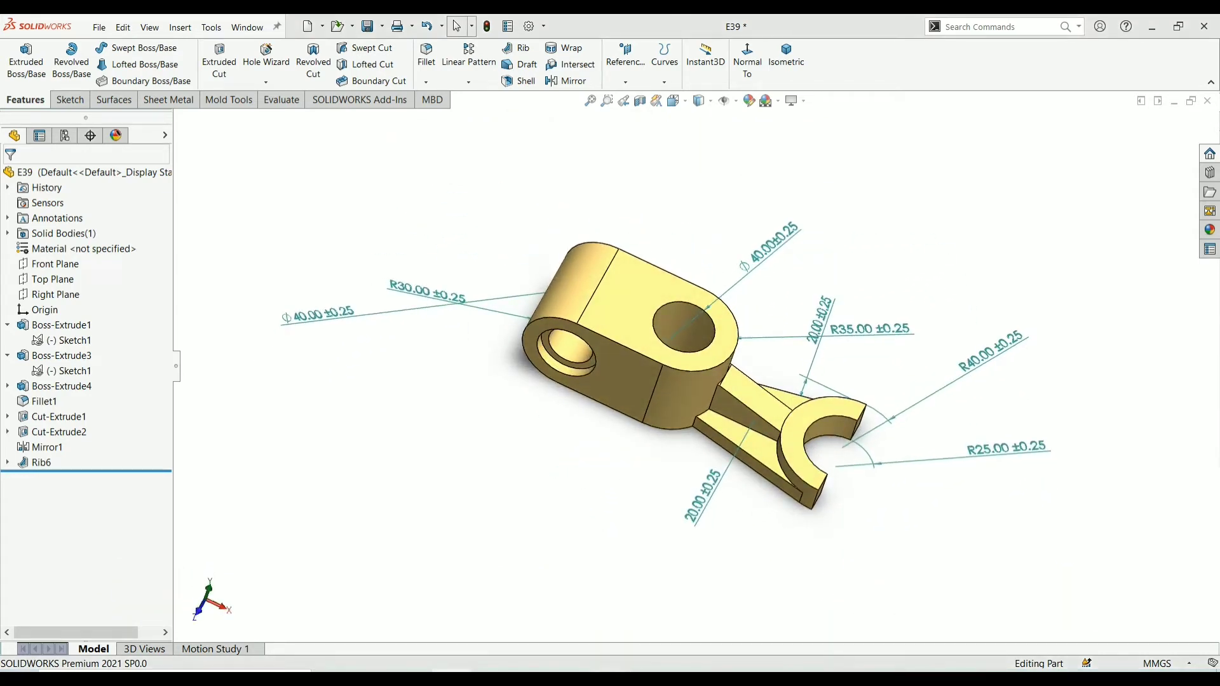
key(alt+Tab)
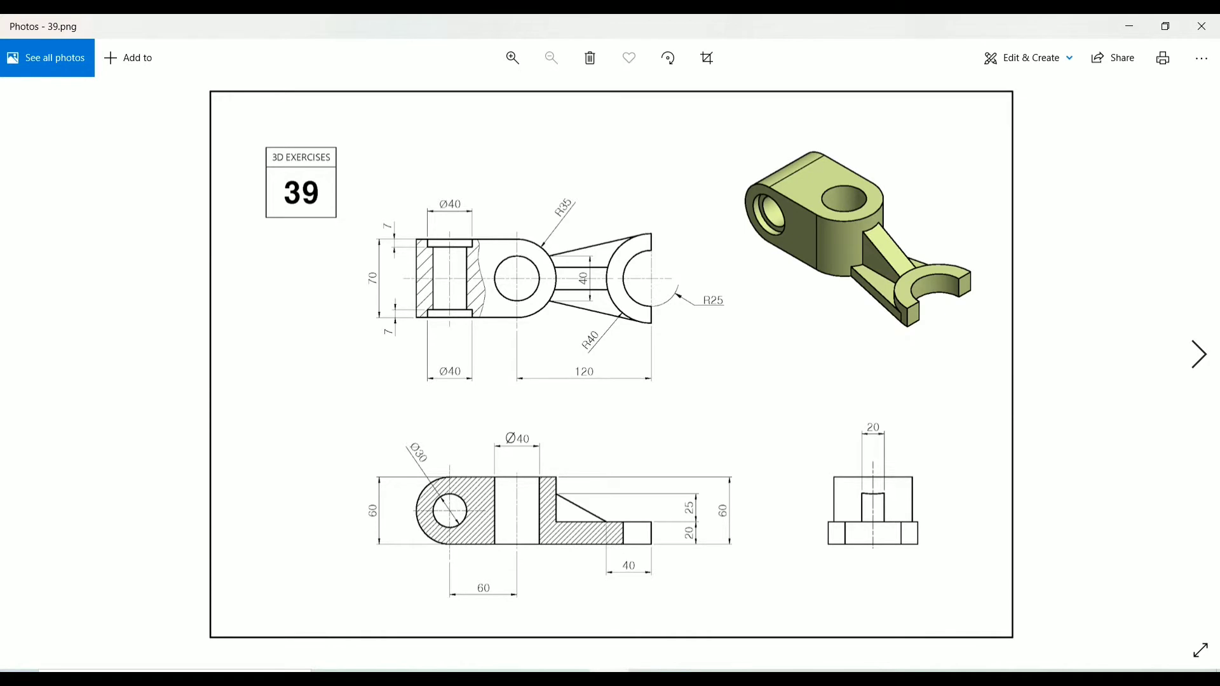
key(alt+Tab)
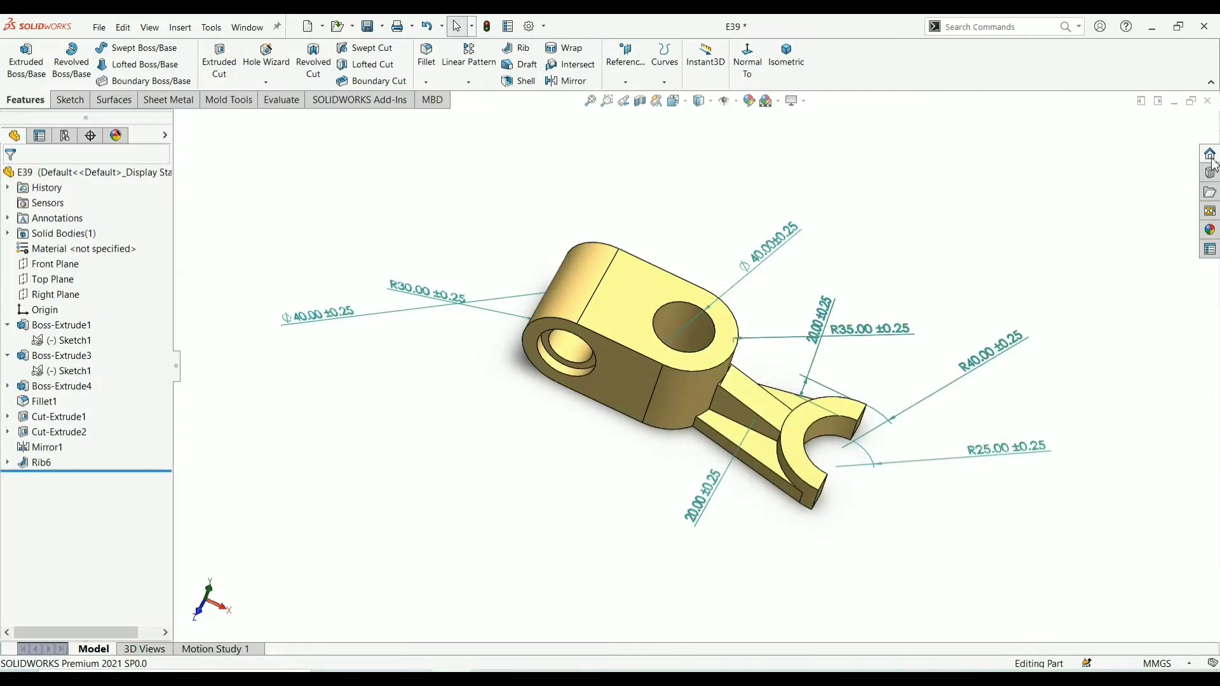
Create a new blank part and start a sketch on its Top Plane.
click(1211, 159)
click(1092, 143)
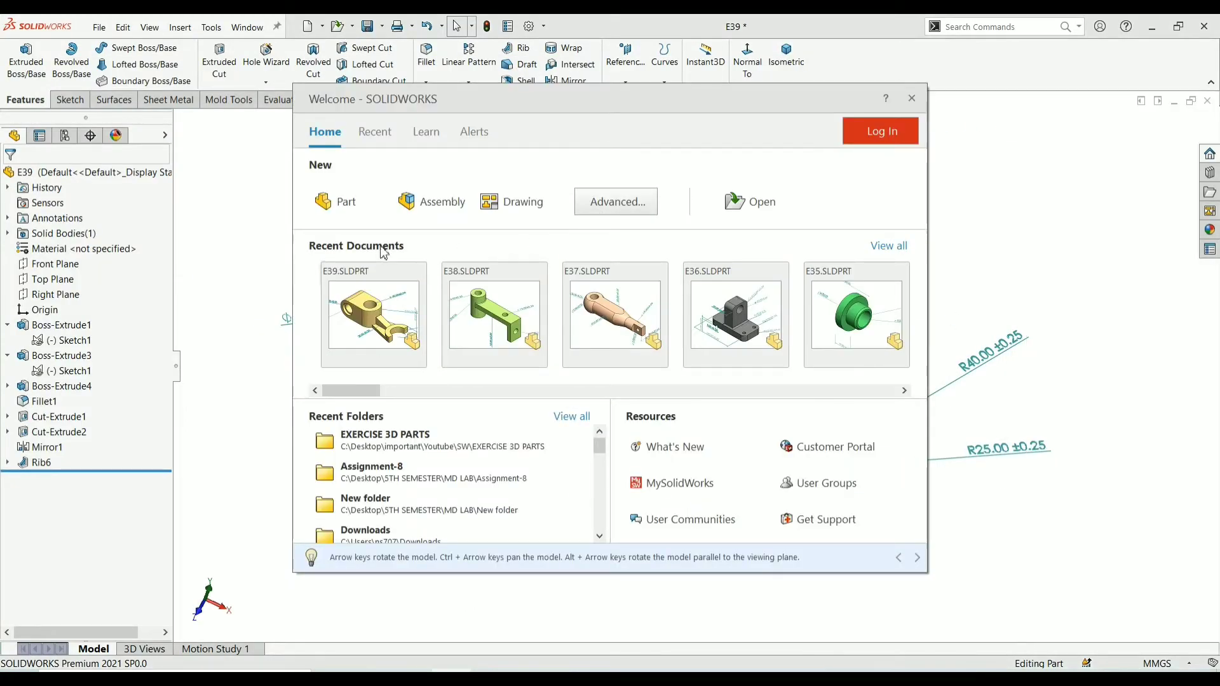
click(317, 198)
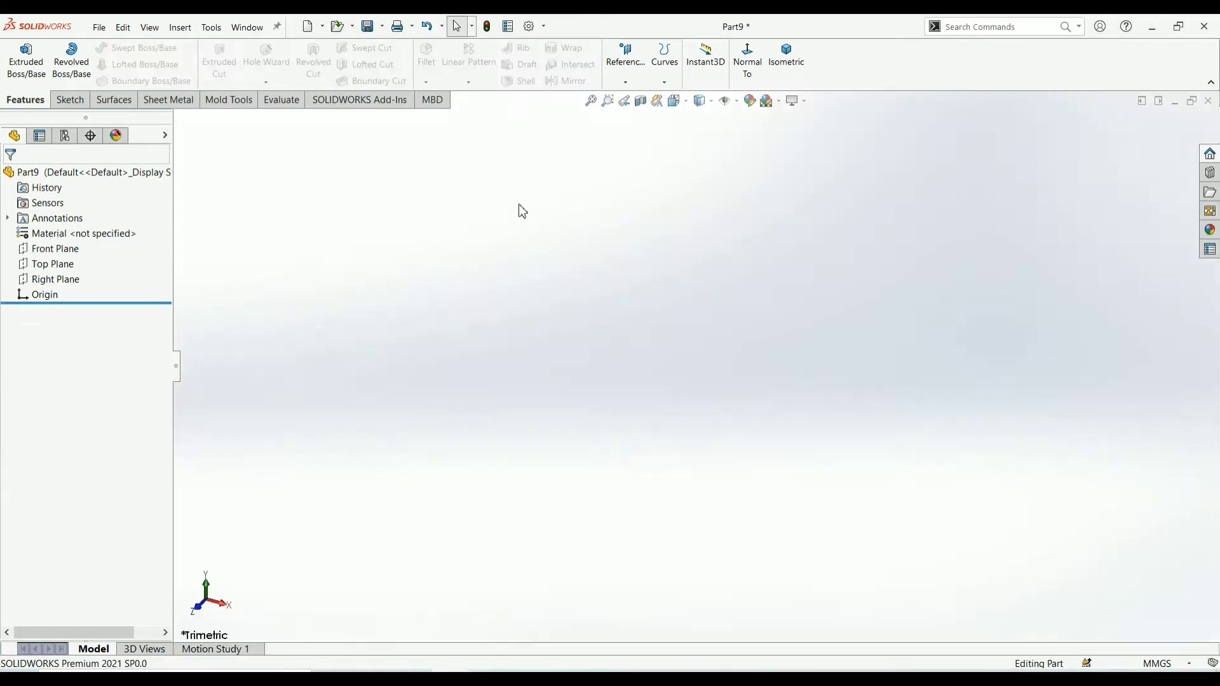
click(43, 265)
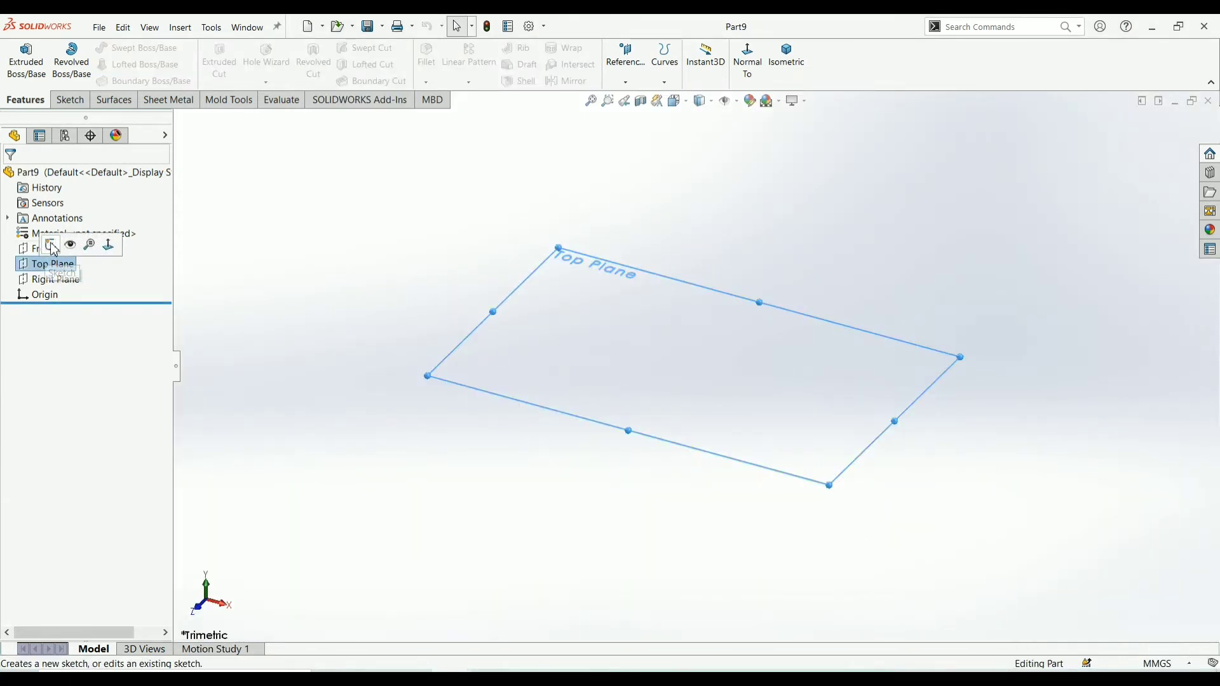
click(47, 243)
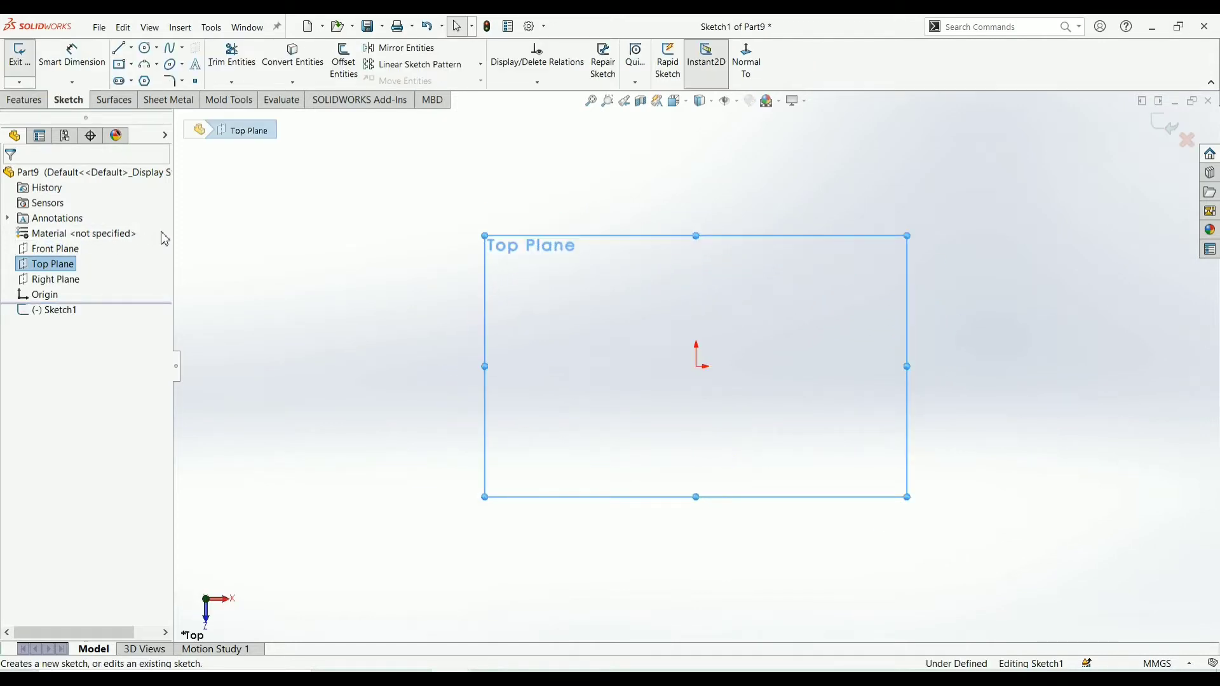
Draw two concentric circles centred on the origin.
click(147, 51)
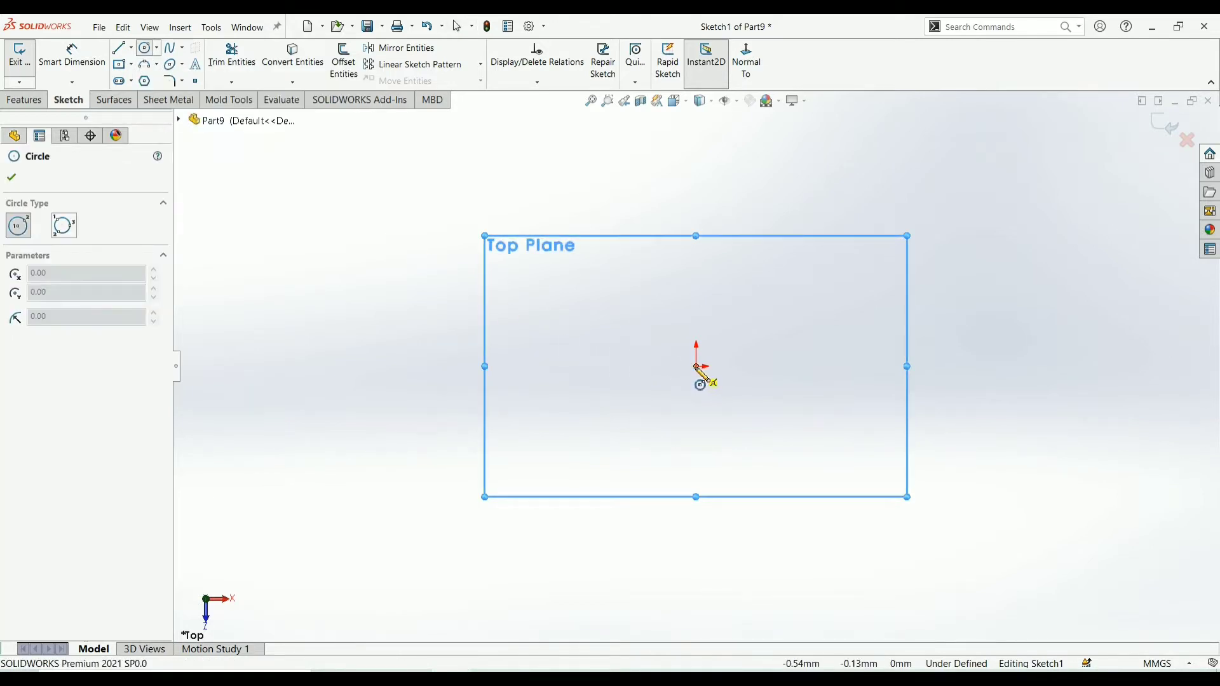
drag(697, 367, 742, 459)
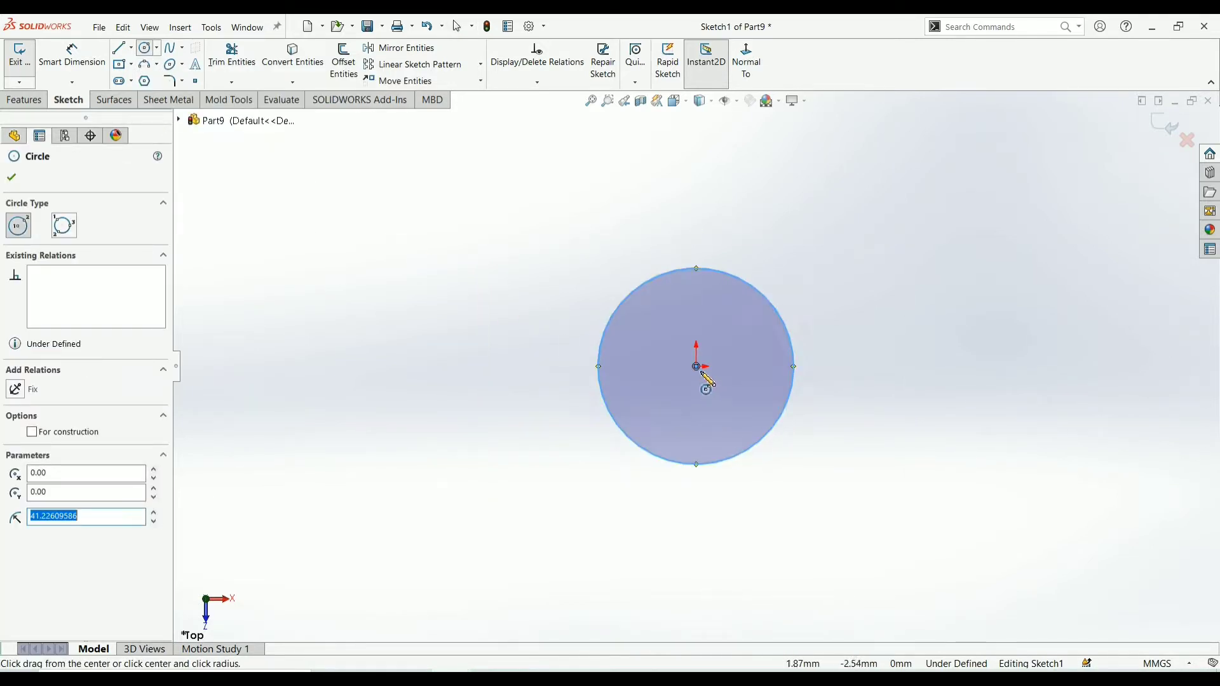
drag(697, 368, 721, 414)
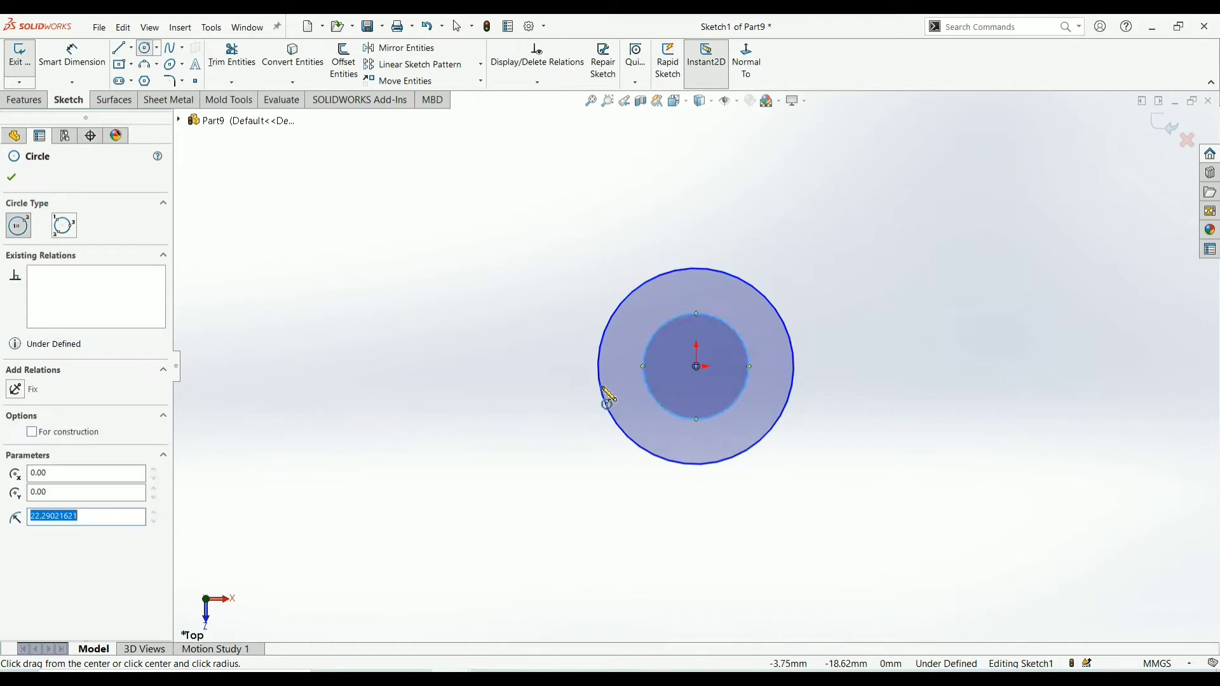
click(12, 180)
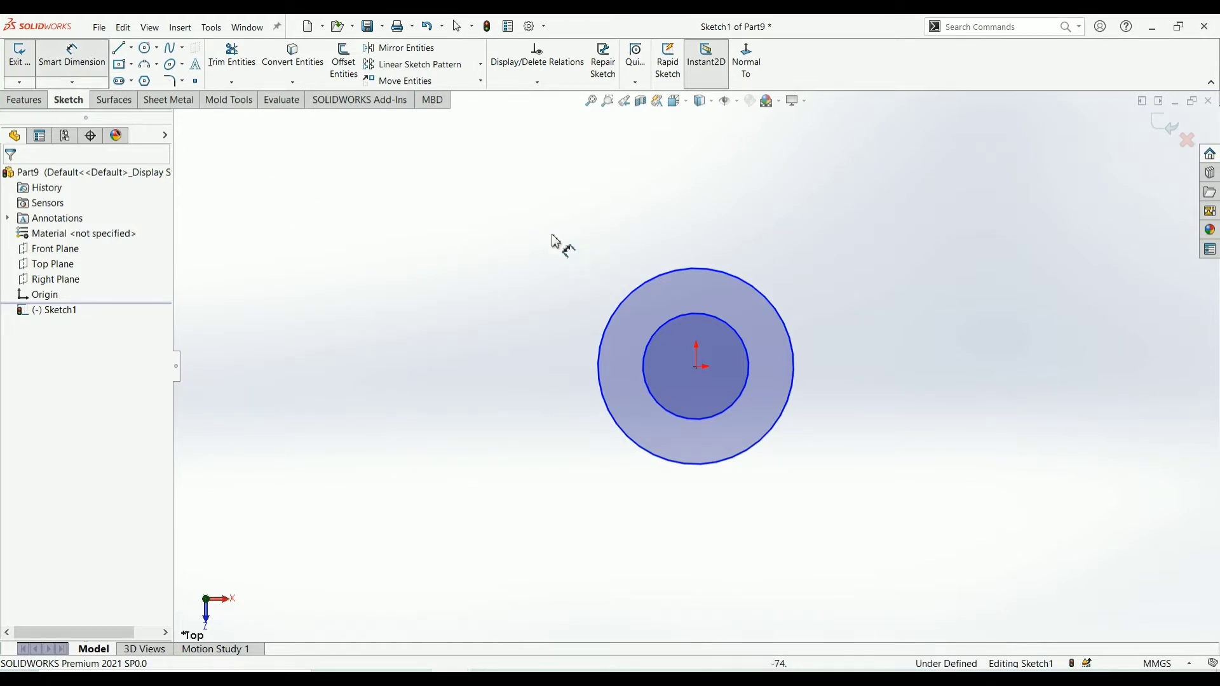
Dimension the inner circle to Ø40 and the outer circle to Ø70.
click(748, 354)
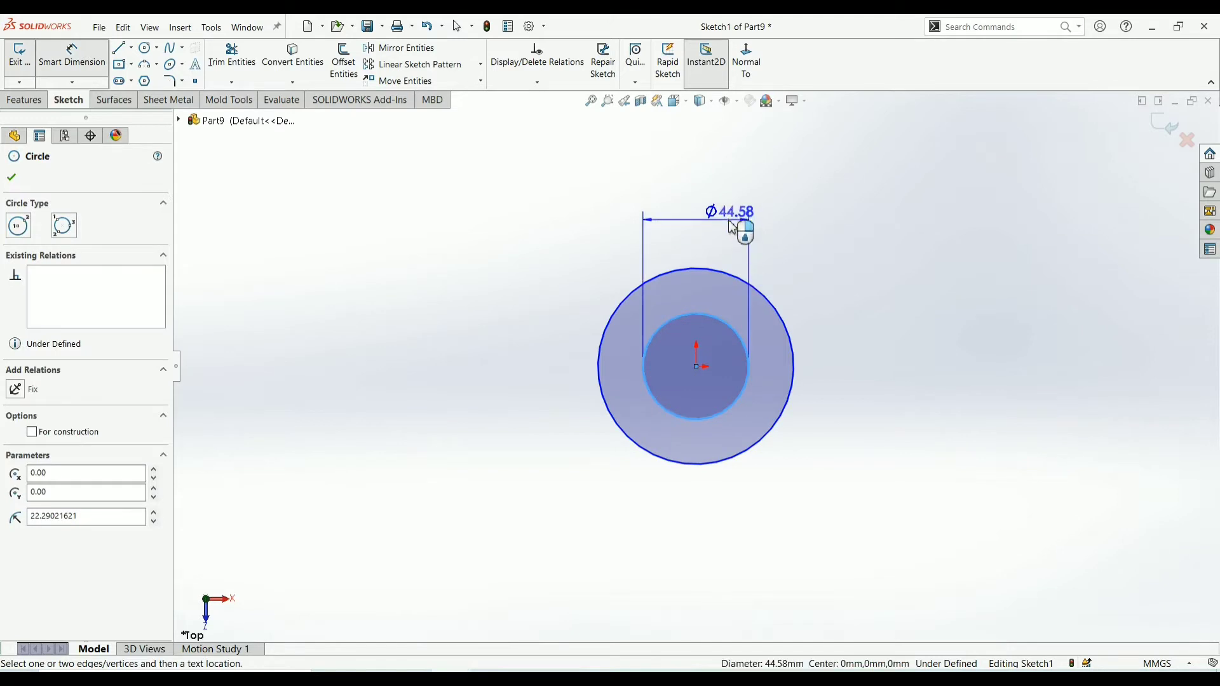
click(732, 222)
text(40)
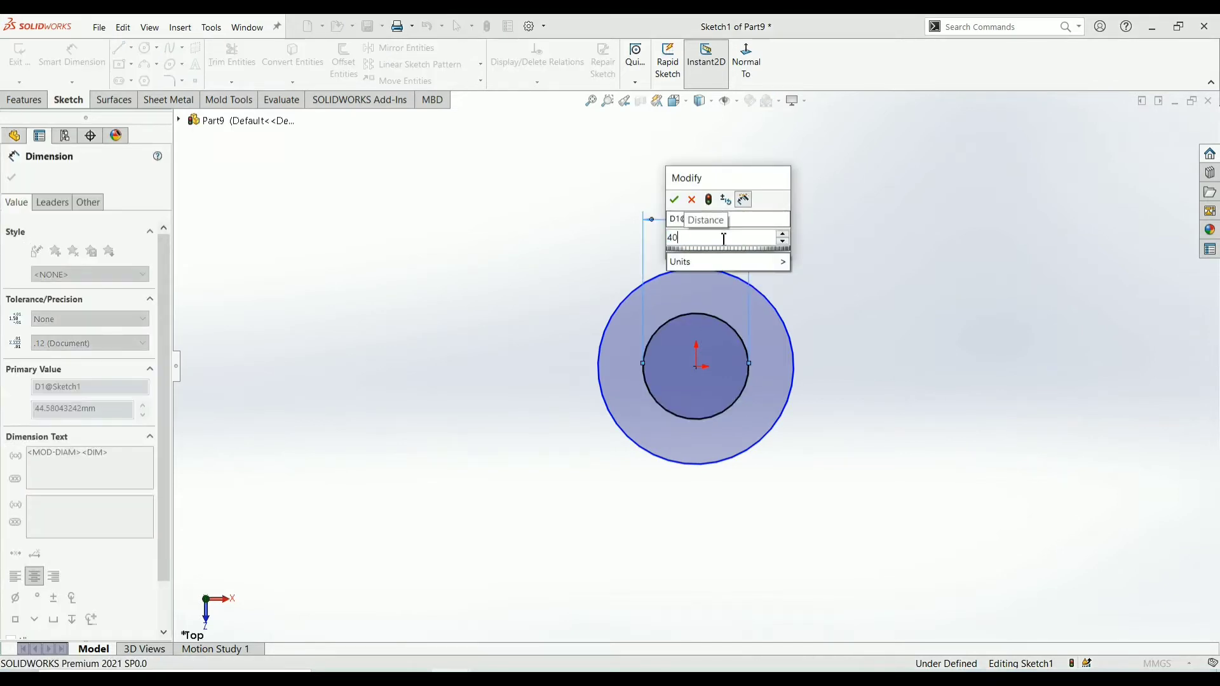
key(Return)
click(729, 277)
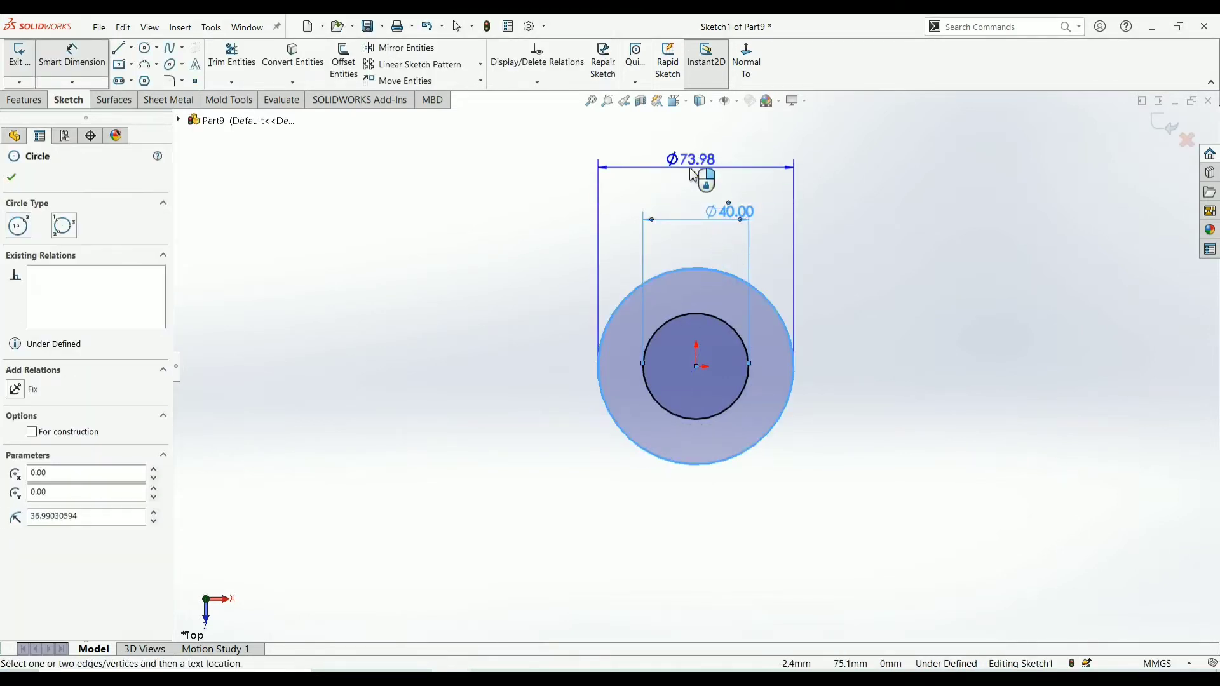
click(694, 169)
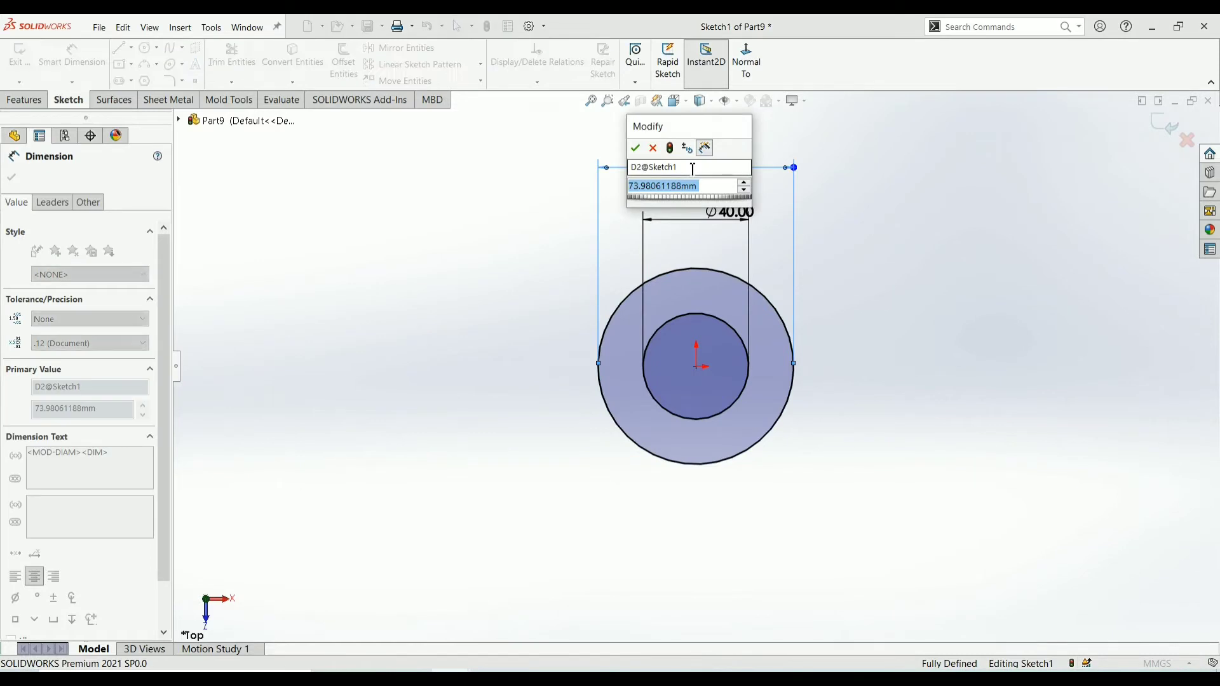
text(70)
key(Return)
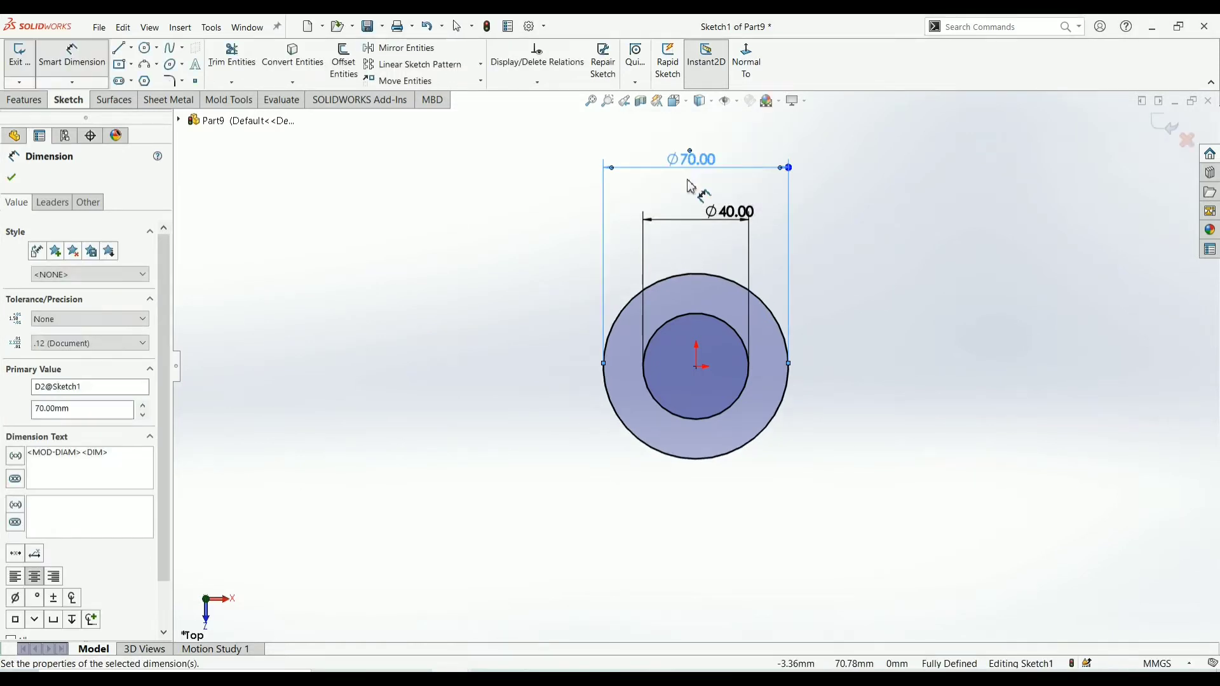
click(10, 179)
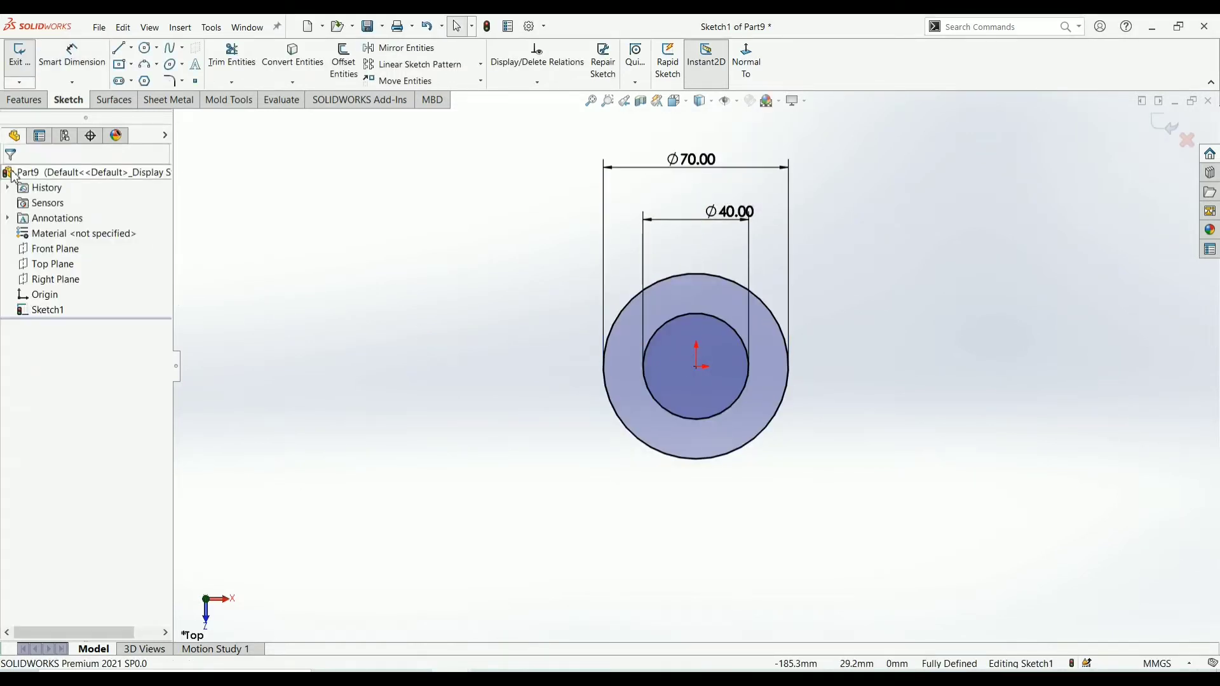
Draw a corner rectangle from the outer circle's top, extending down and left.
click(132, 65)
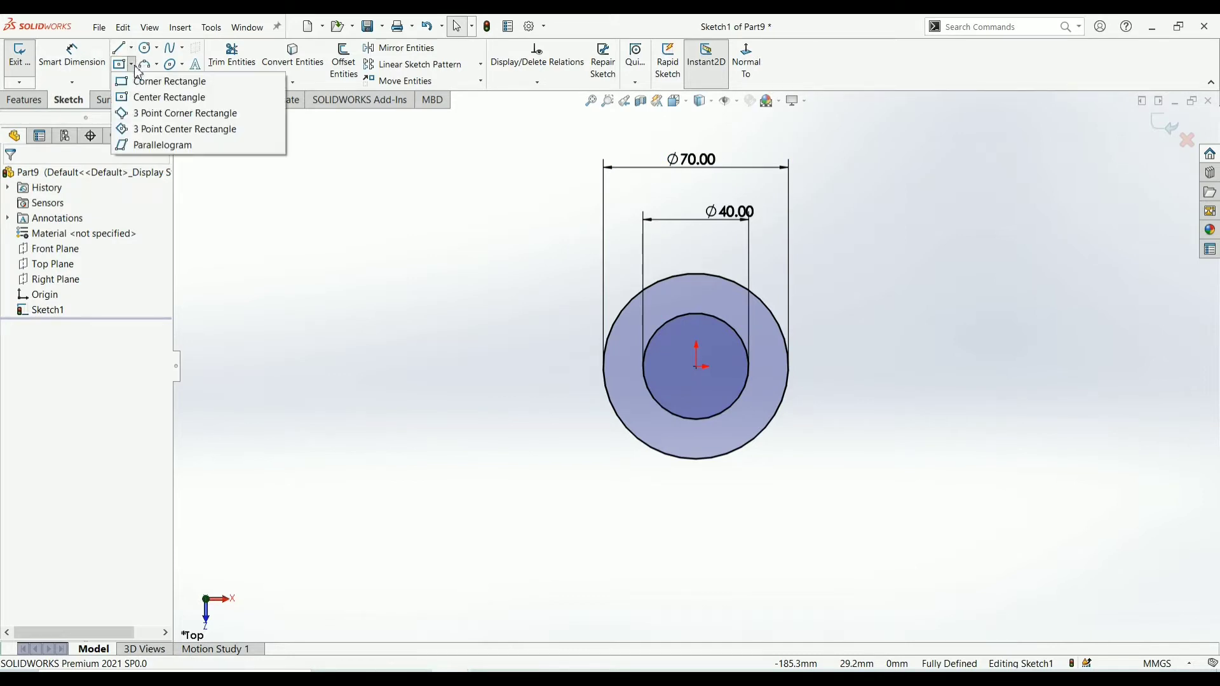
click(143, 77)
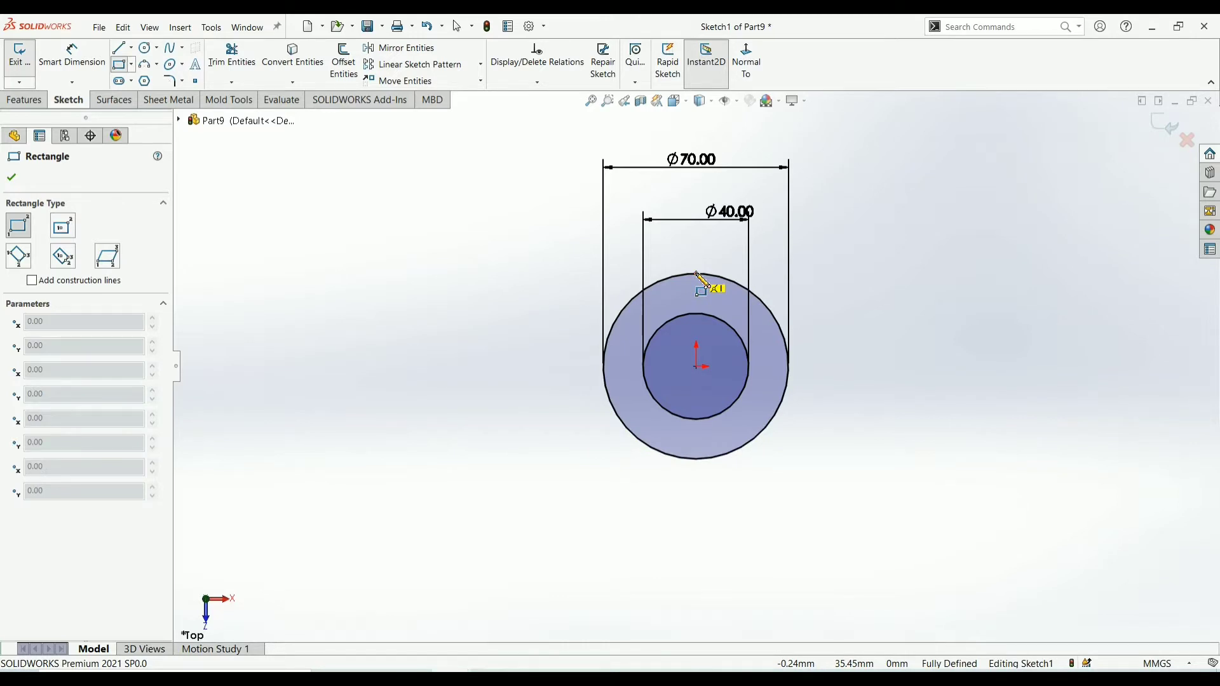
click(697, 274)
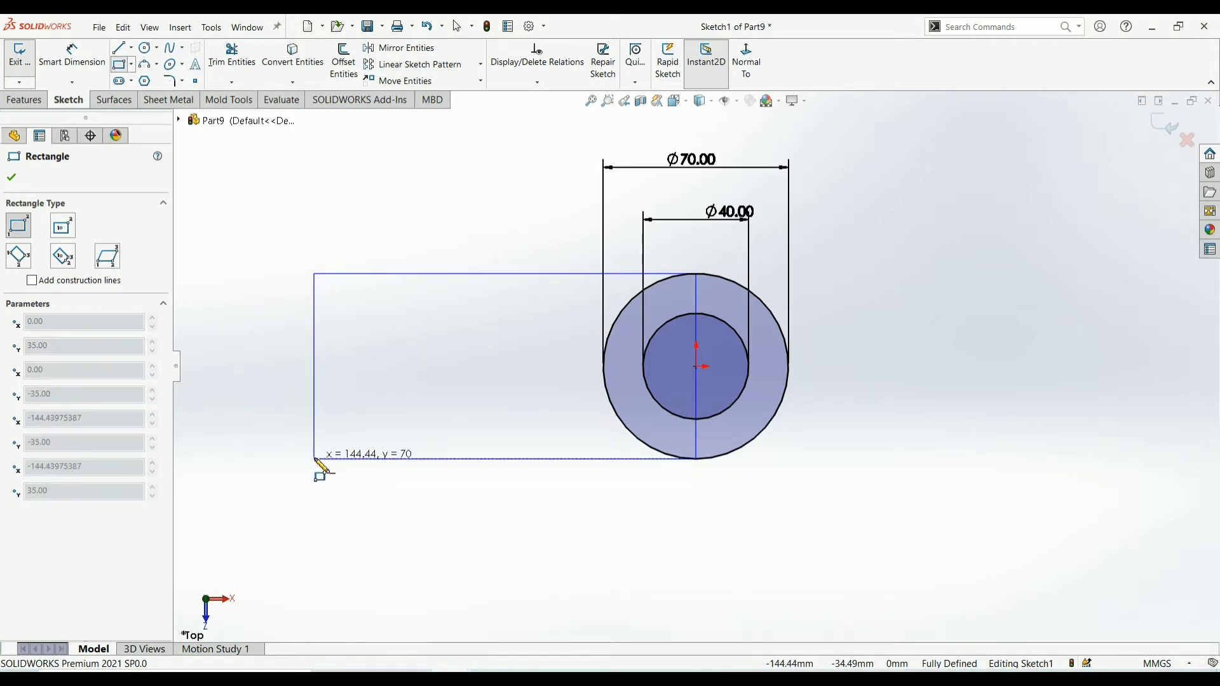
click(315, 460)
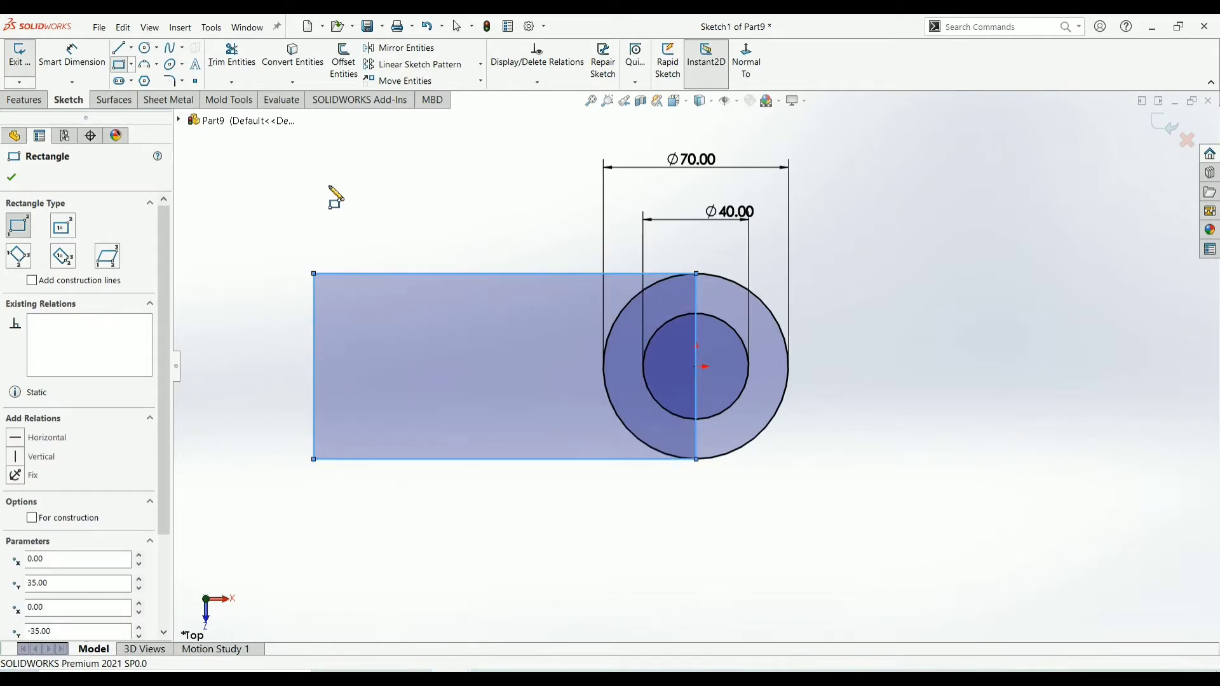
click(12, 179)
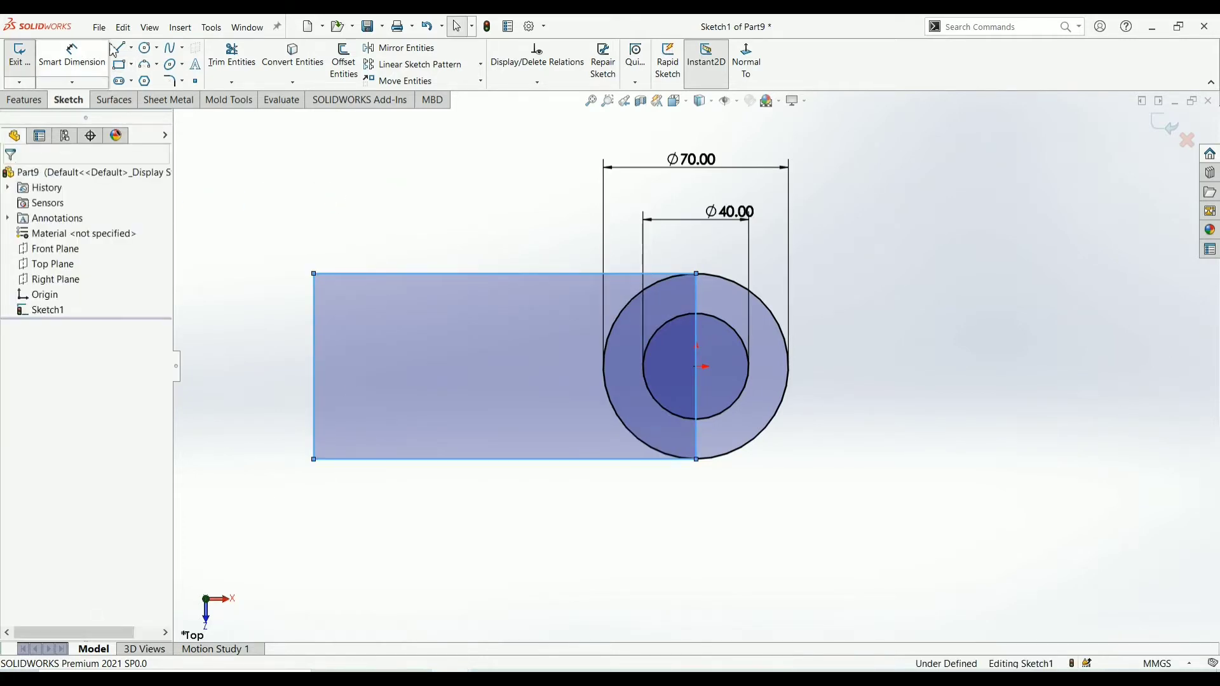
Dimension the rectangle 90 mm wide and 70 mm tall.
click(82, 72)
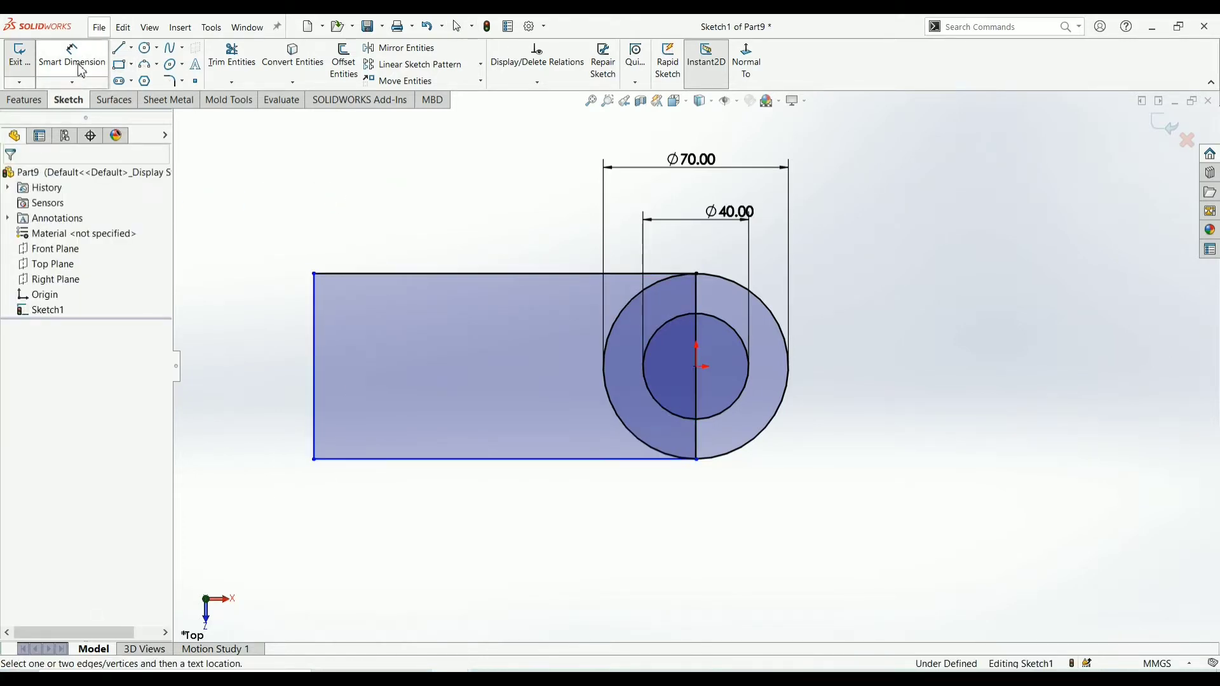
click(447, 275)
click(450, 212)
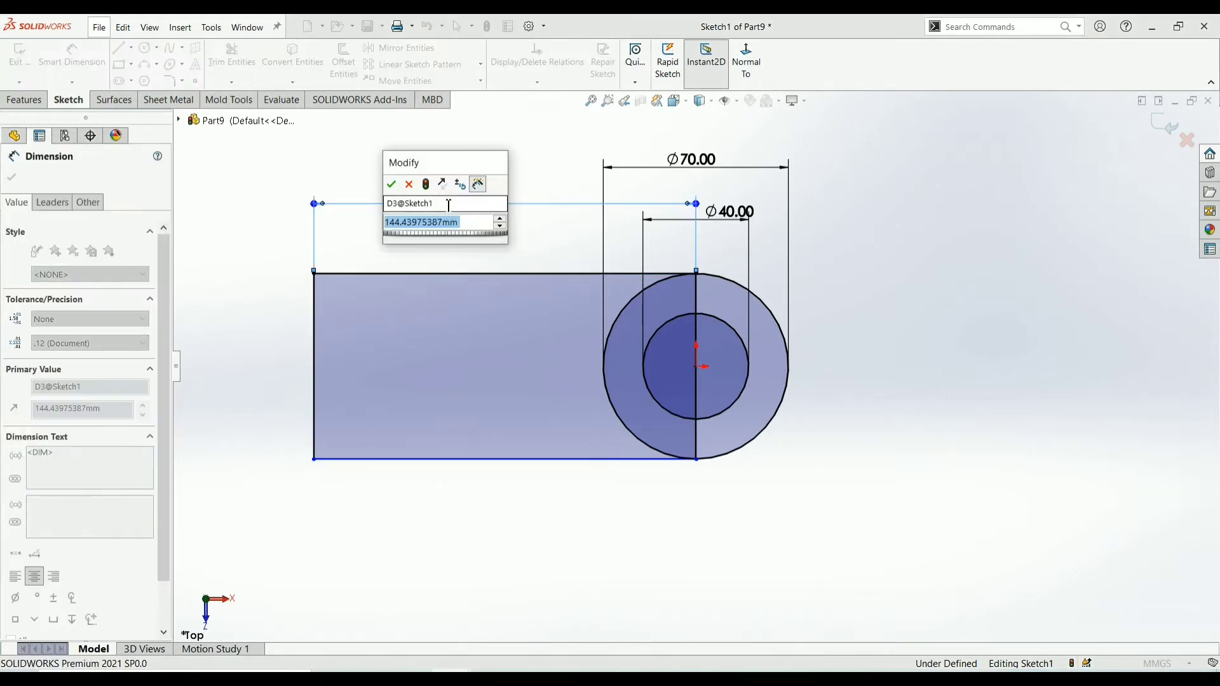
text(90)
key(Return)
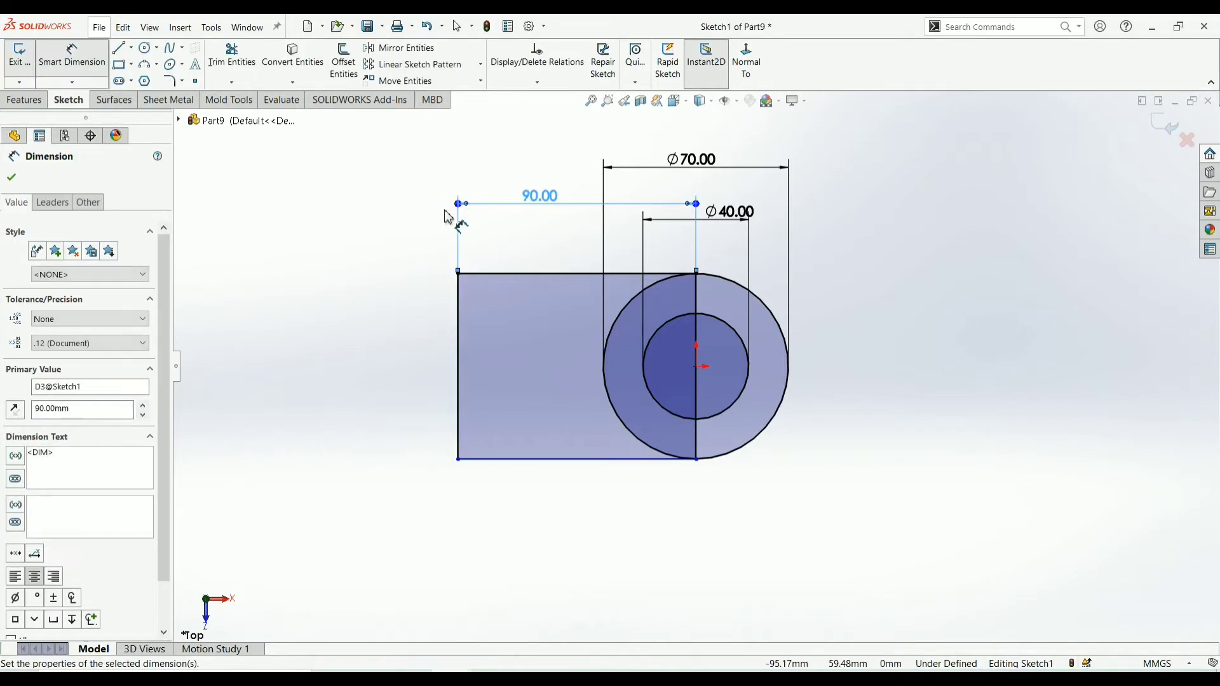
click(461, 340)
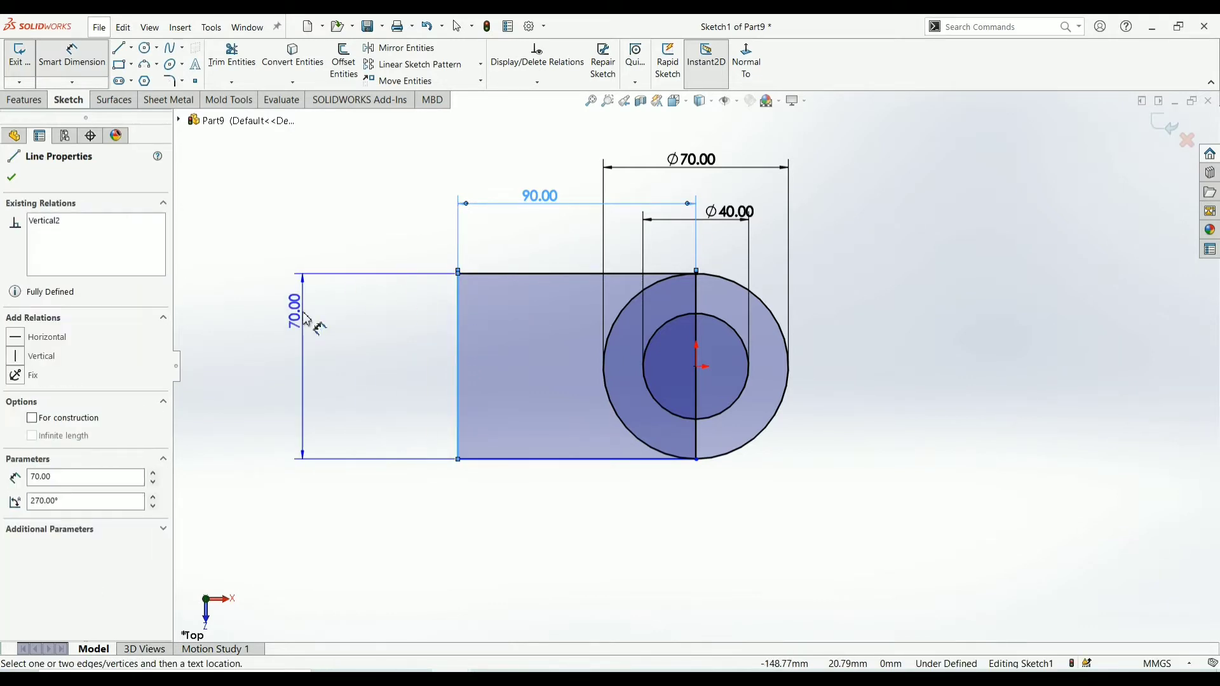
click(309, 322)
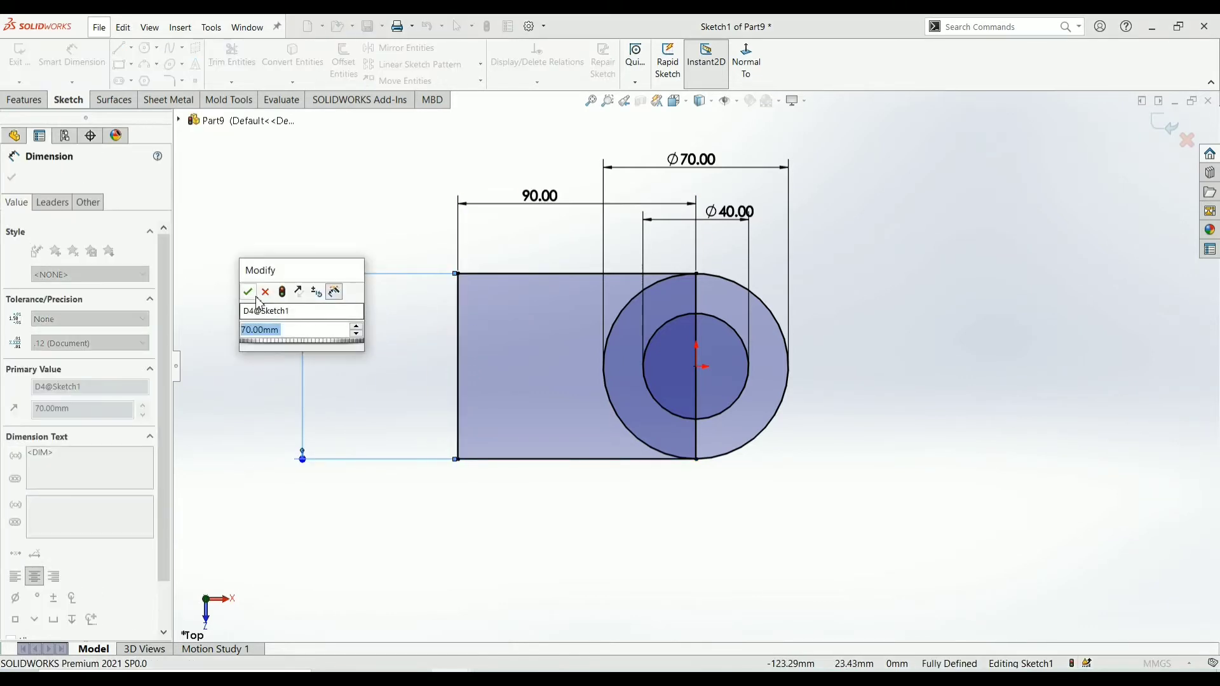
click(248, 292)
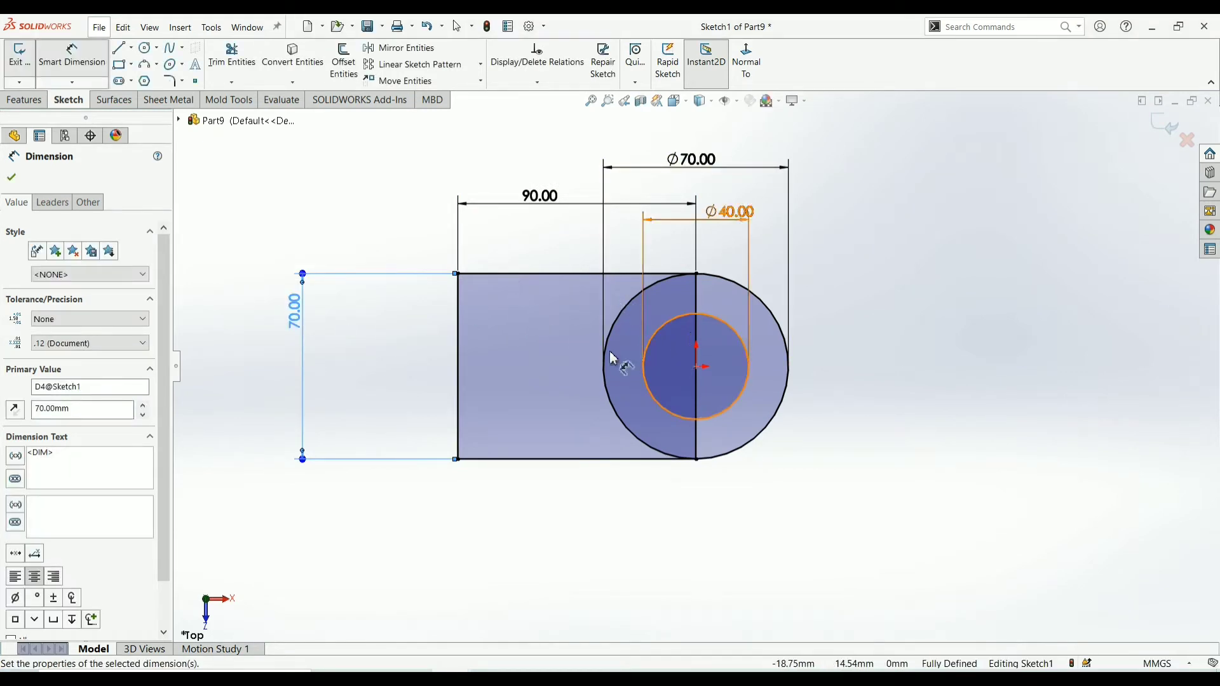
scroll(674, 375, down, 1)
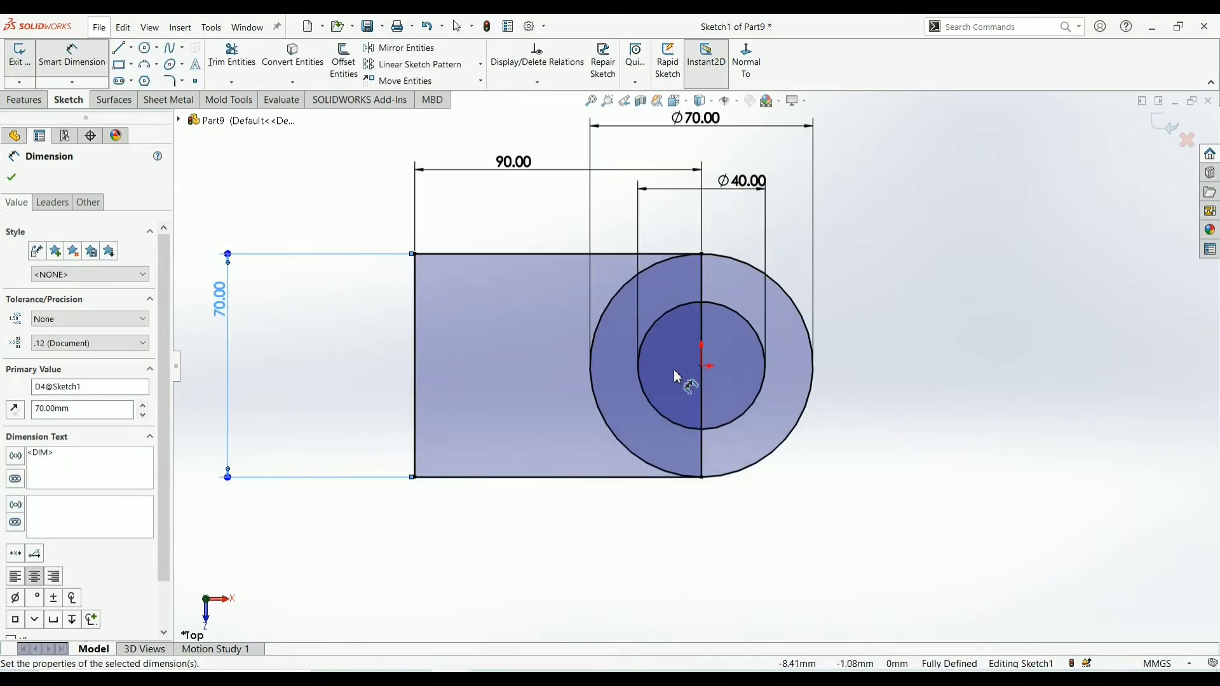
scroll(677, 377, up, 1)
scroll(737, 385, up, 1)
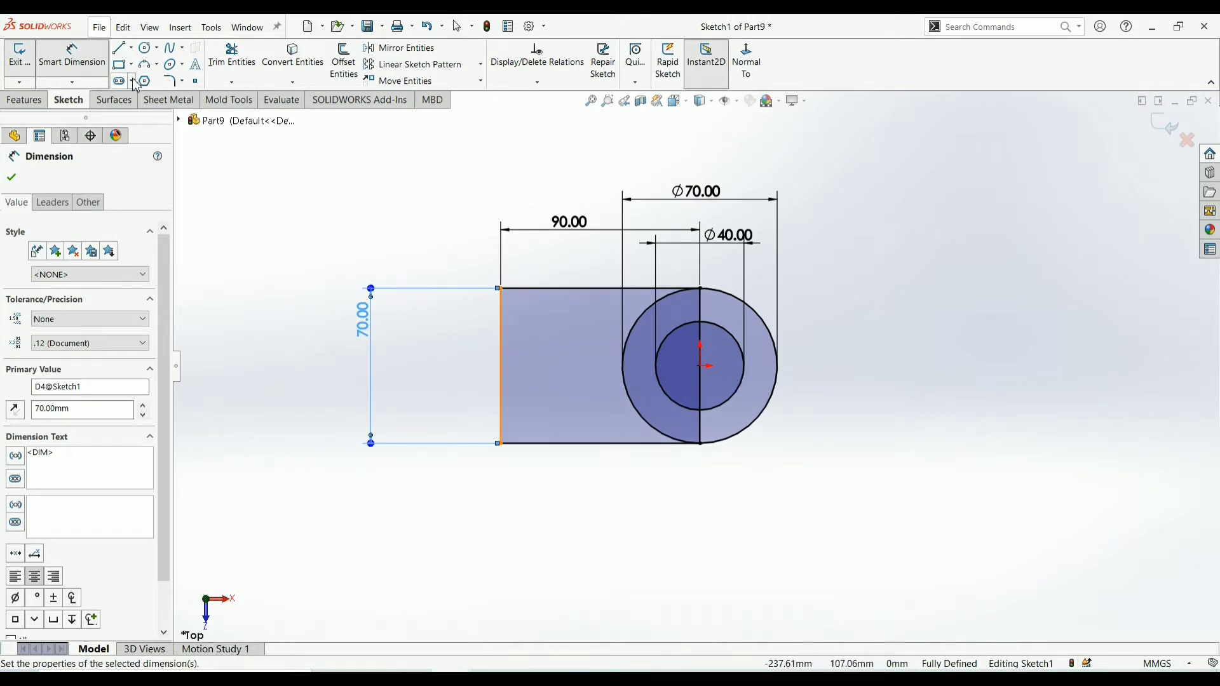
Place a sketch point to the right of the circle centre.
click(197, 82)
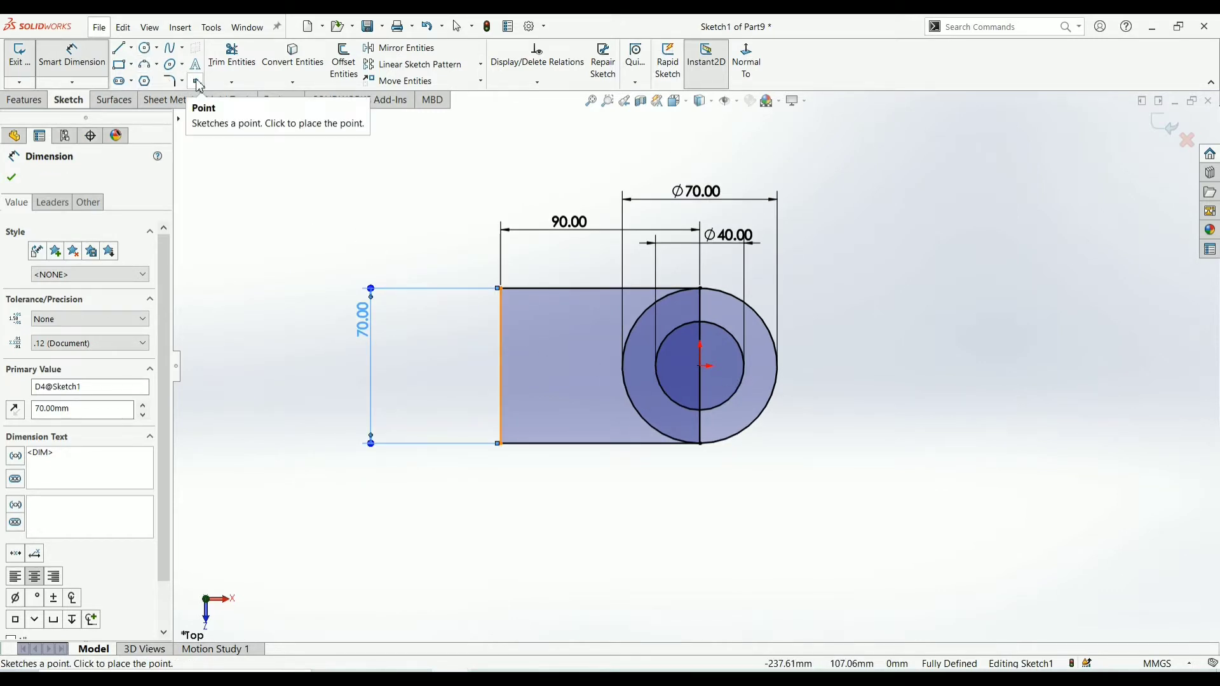
click(967, 366)
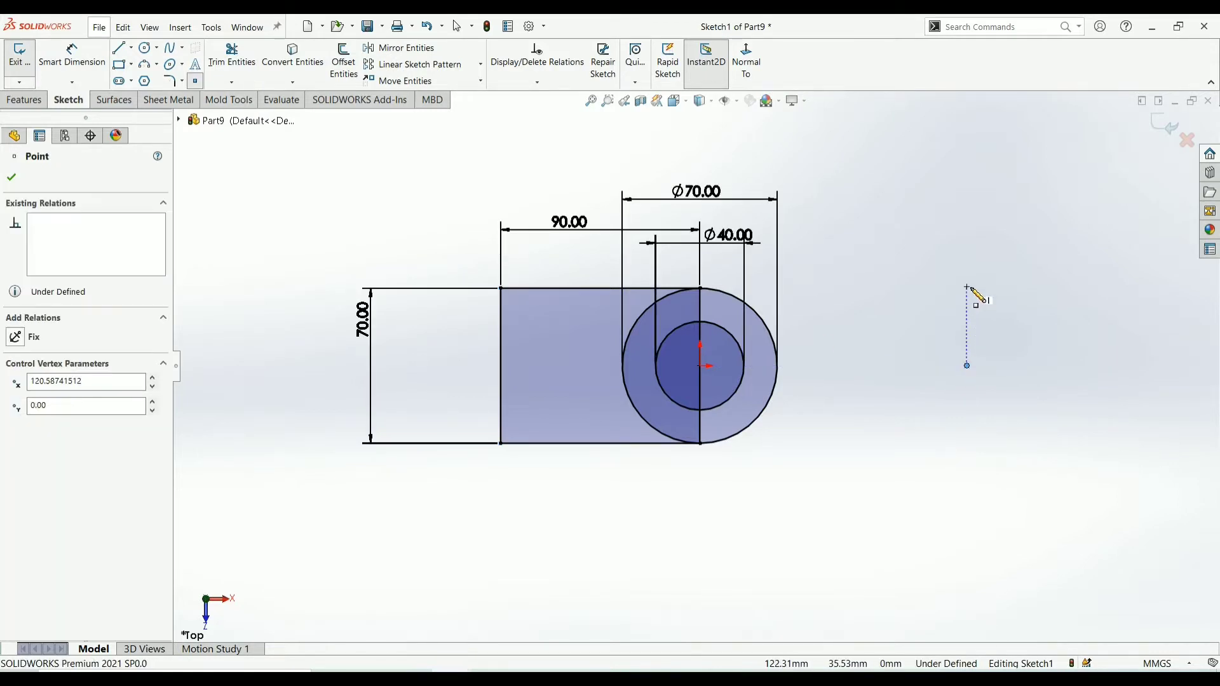
right_click(967, 287)
click(1034, 304)
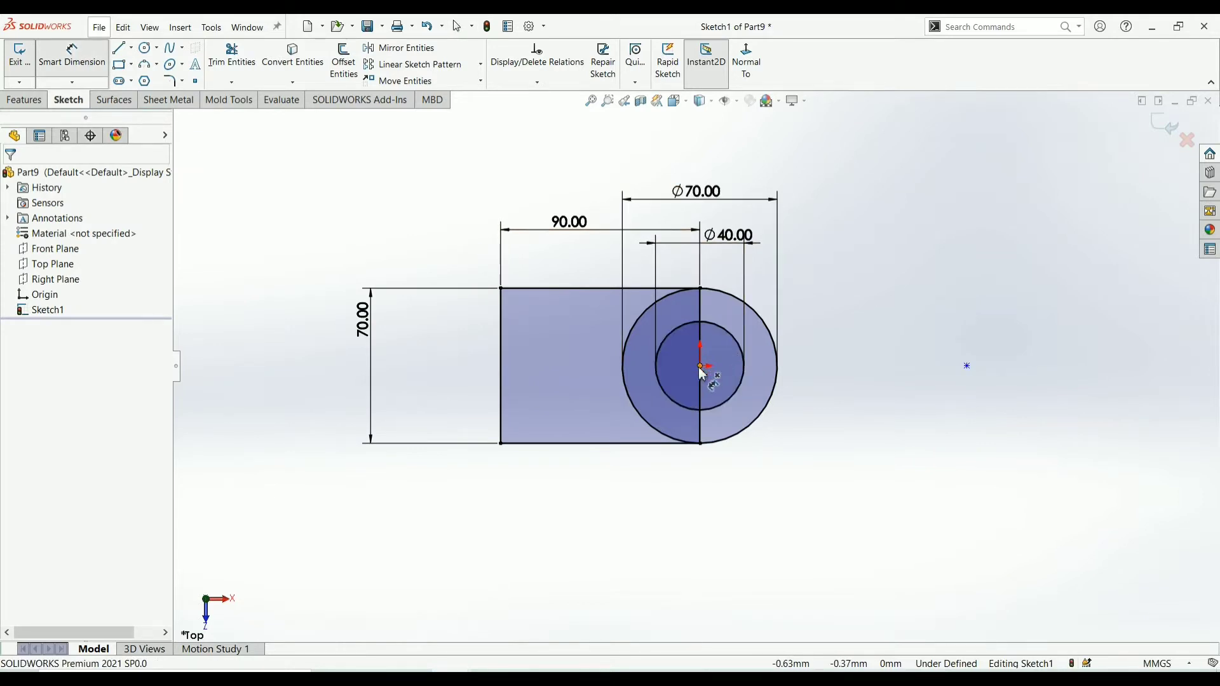
Dimension the point 120 mm horizontally from the circle centre.
click(700, 366)
click(967, 367)
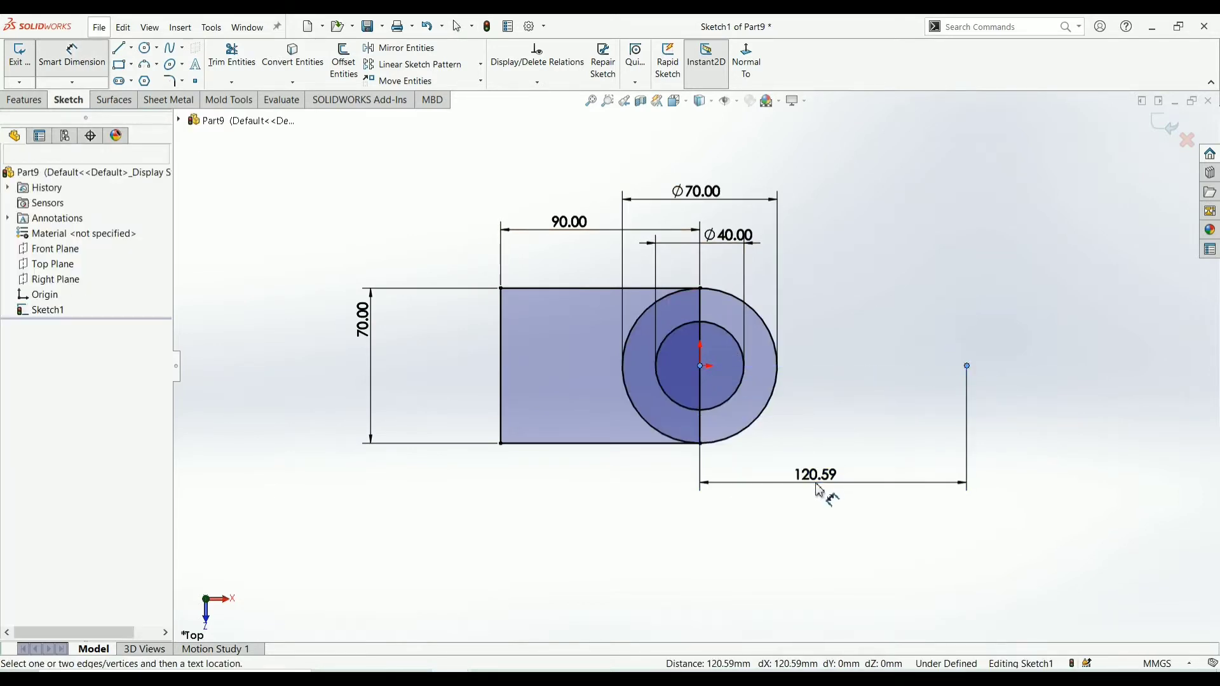
click(820, 485)
text(120)
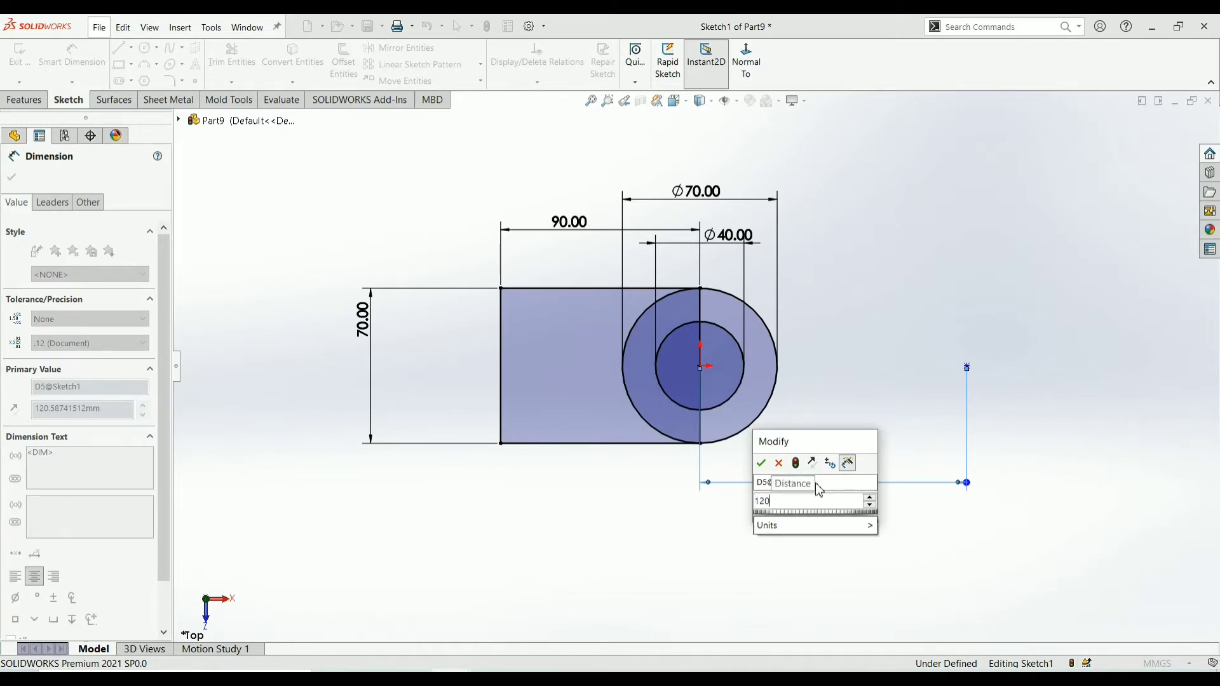
key(Return)
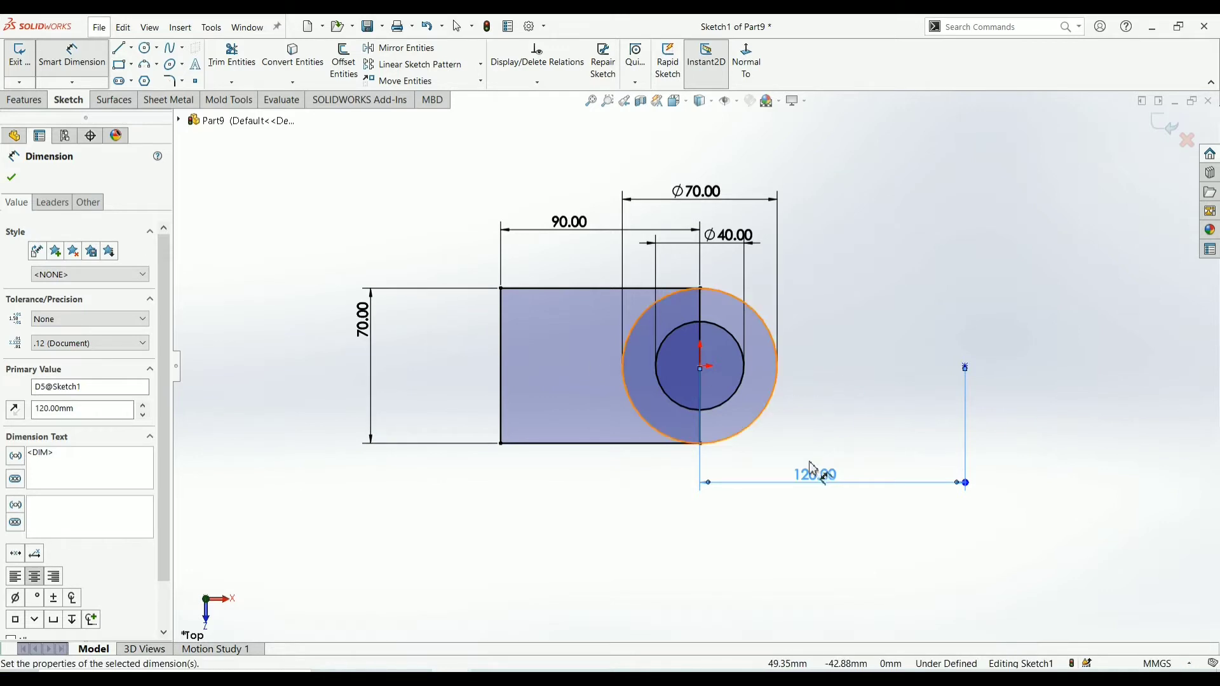
key(Escape)
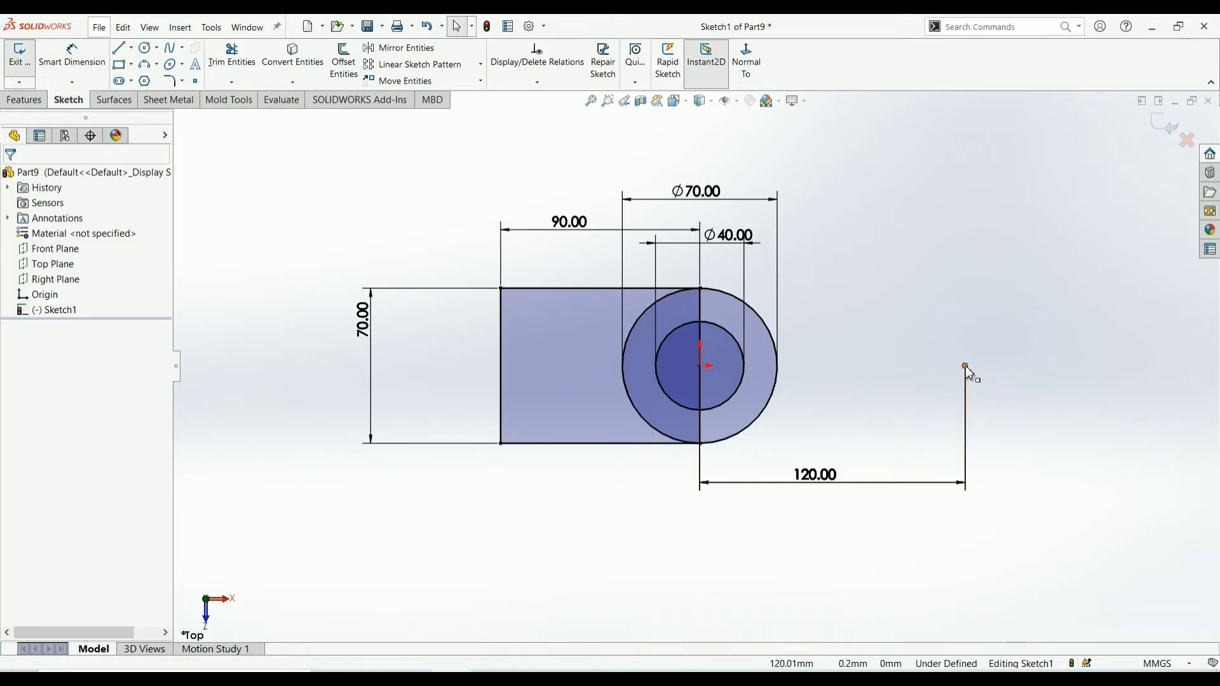
Add a Horizontal relation between the new point and the circle centre.
click(966, 368)
ctrl+click(701, 367)
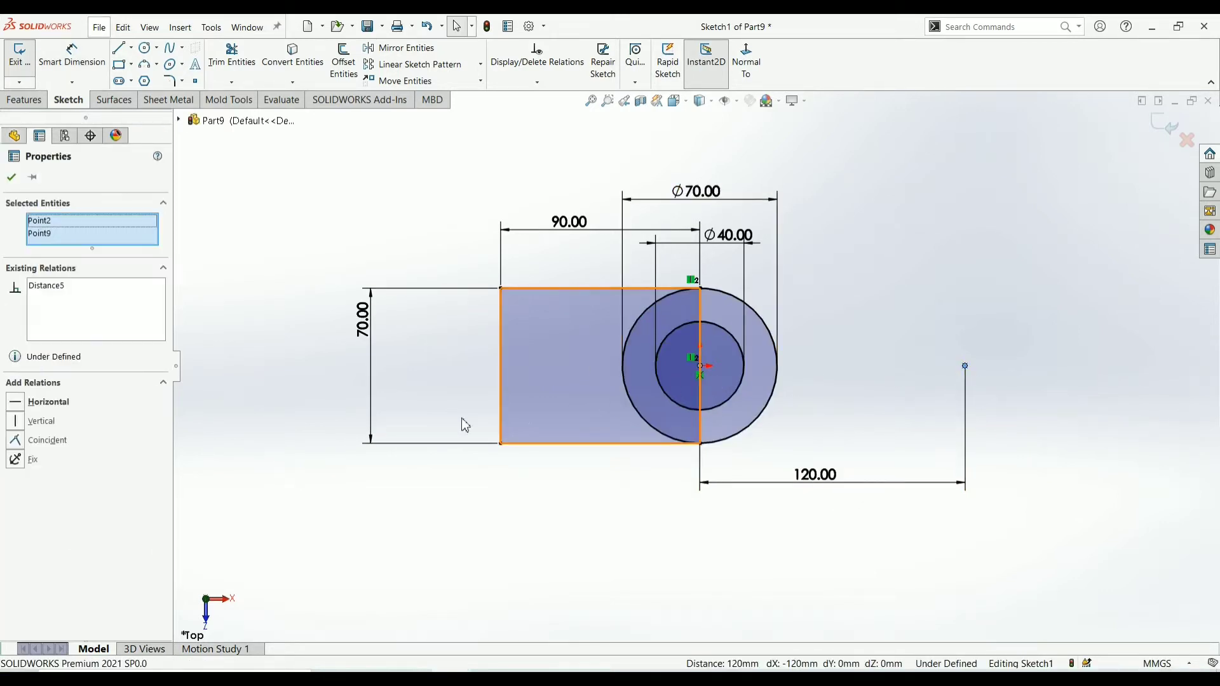
click(17, 407)
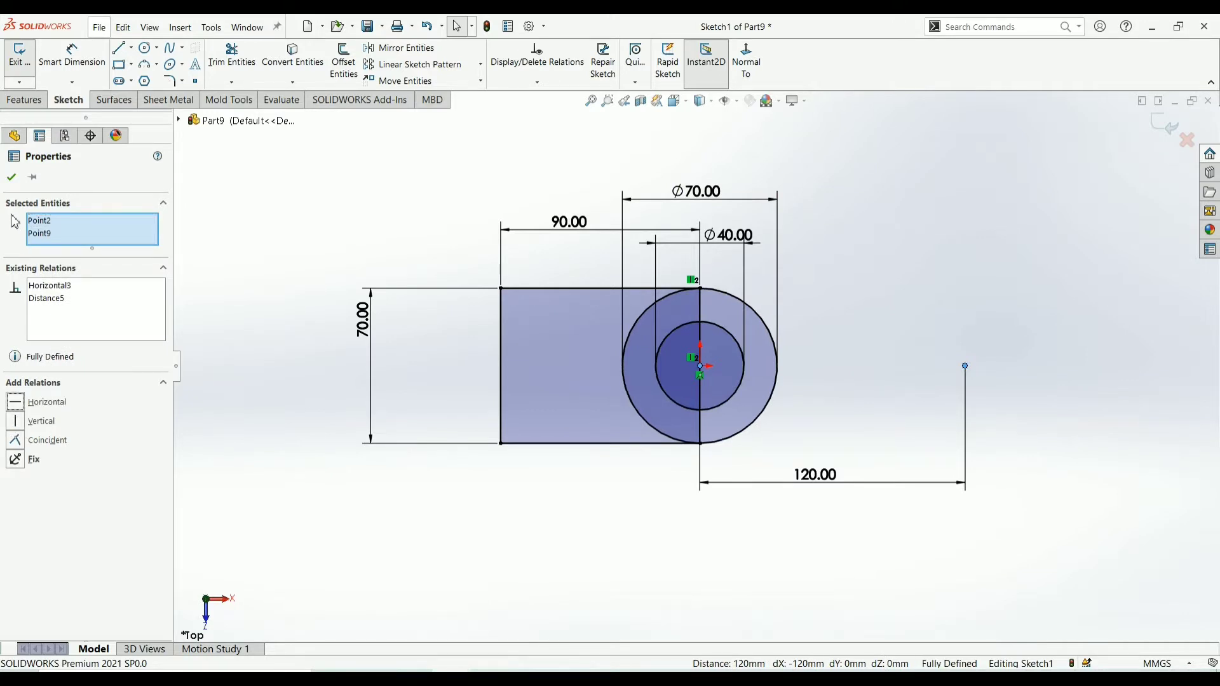
click(12, 182)
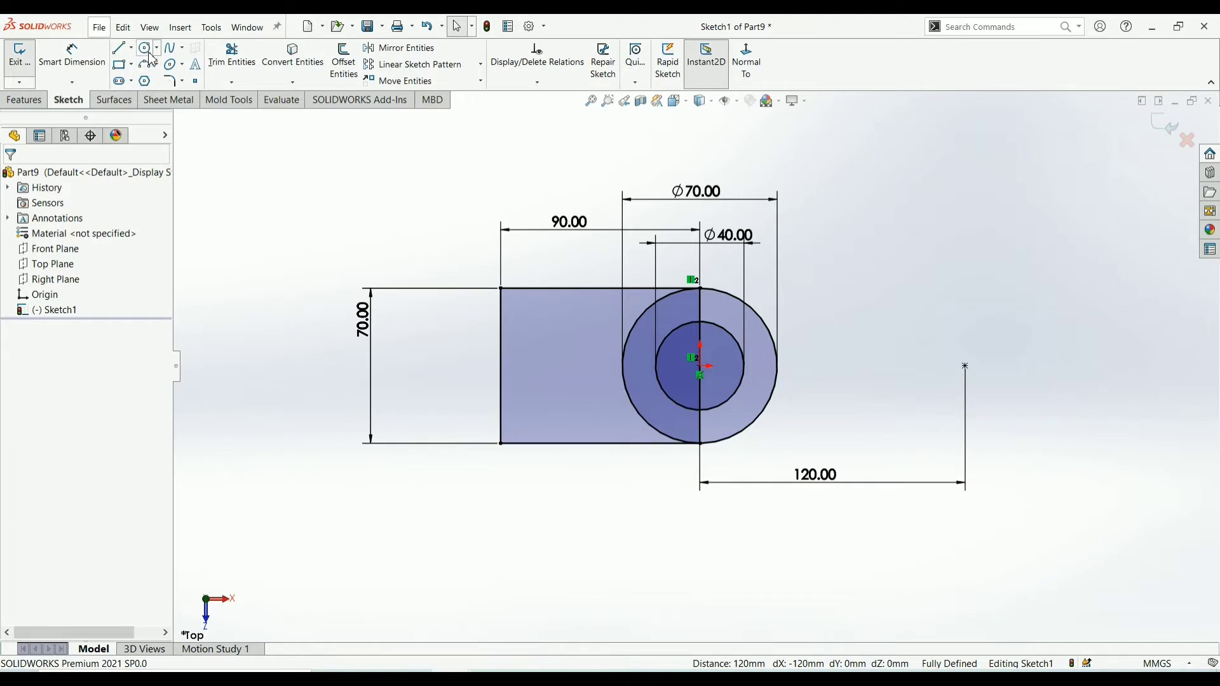
Draw two concentric circles centred on the new point.
click(147, 49)
click(965, 367)
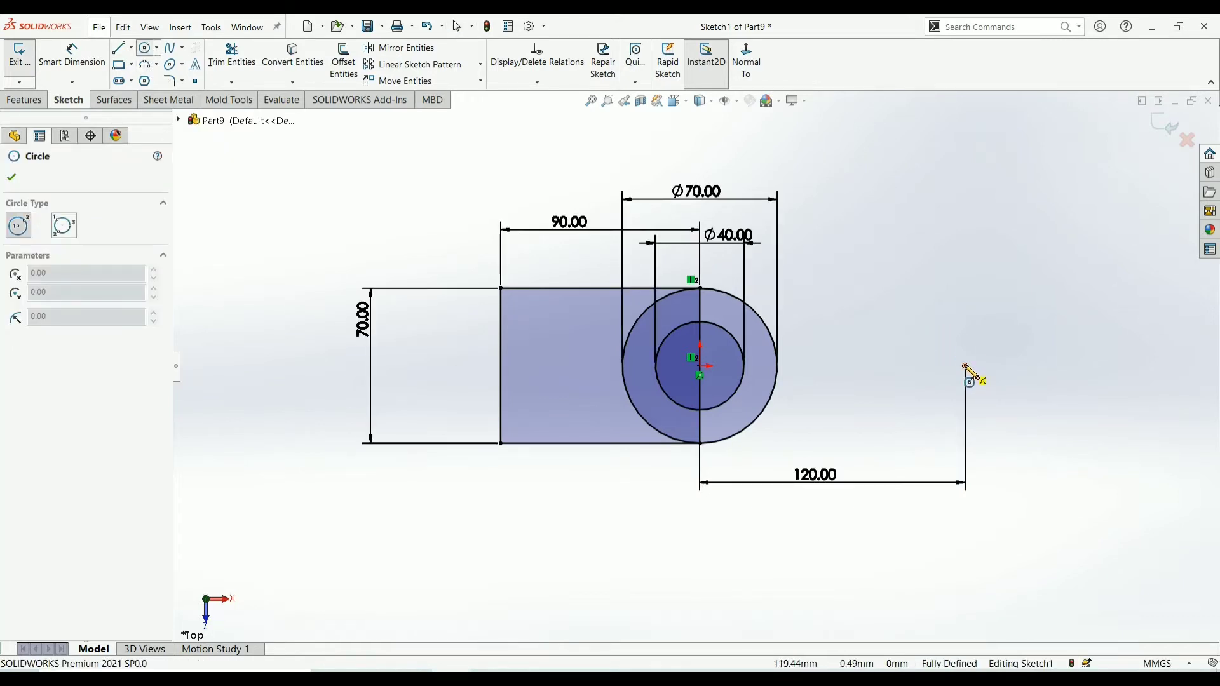
click(1014, 431)
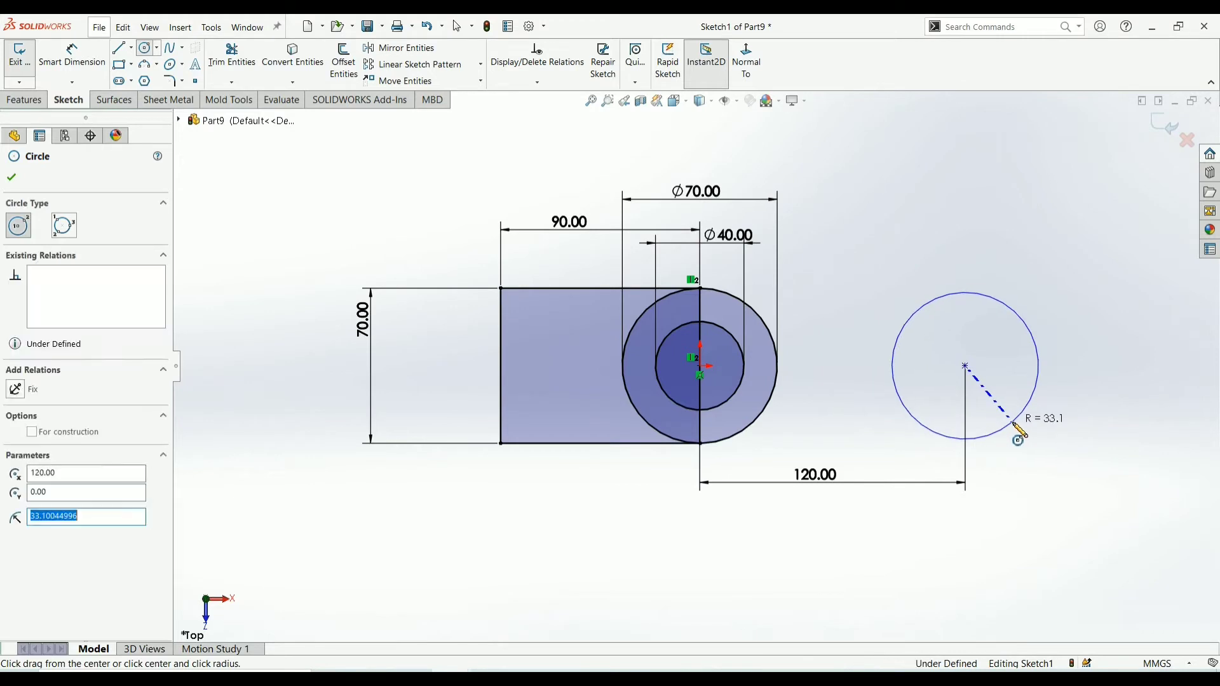
click(965, 367)
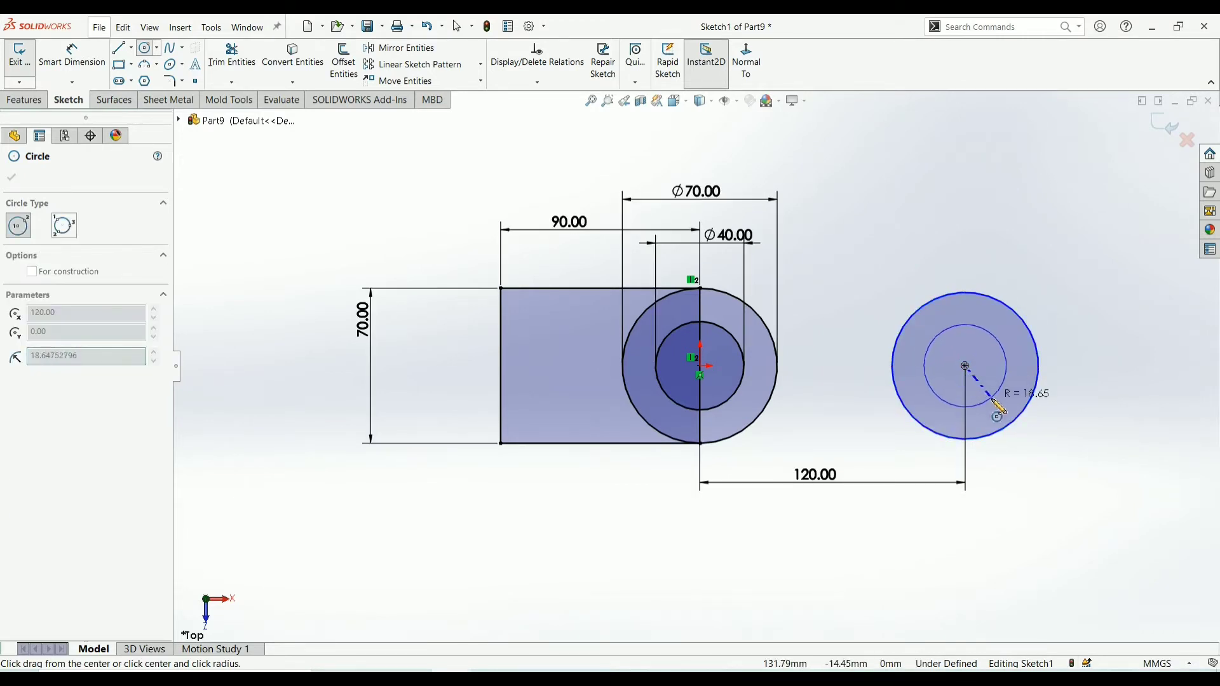
click(12, 177)
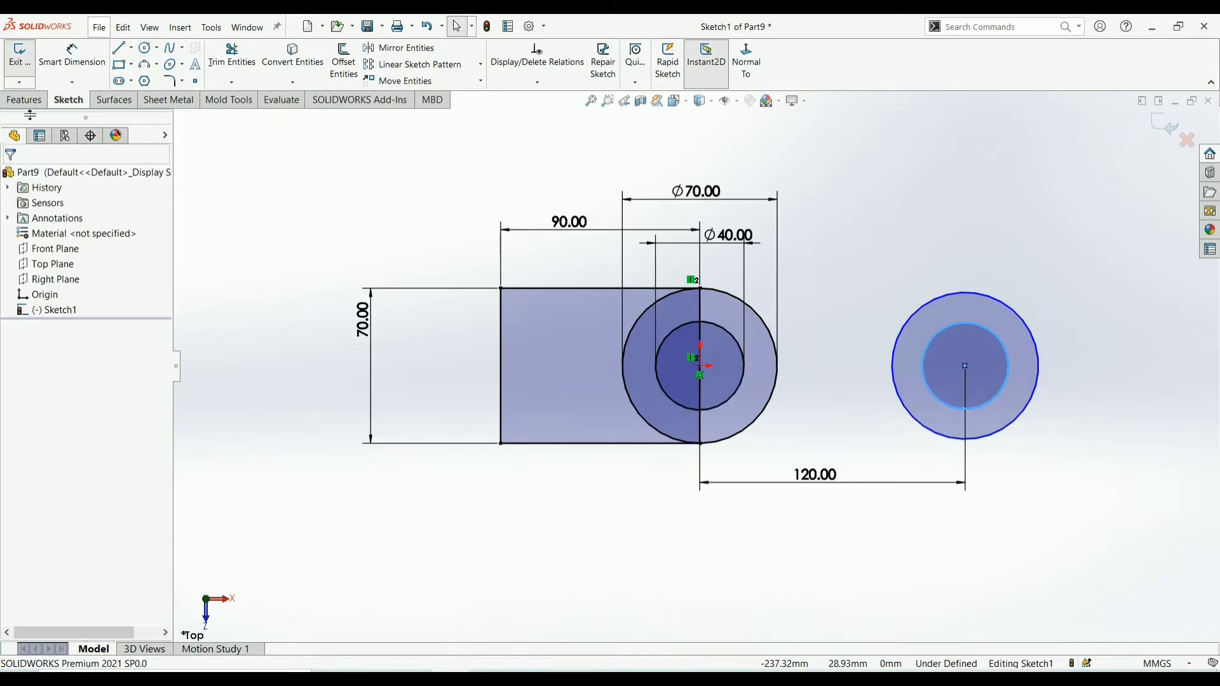
Dimension the right-hand circles to Ø50 inner and Ø80 outer.
click(75, 66)
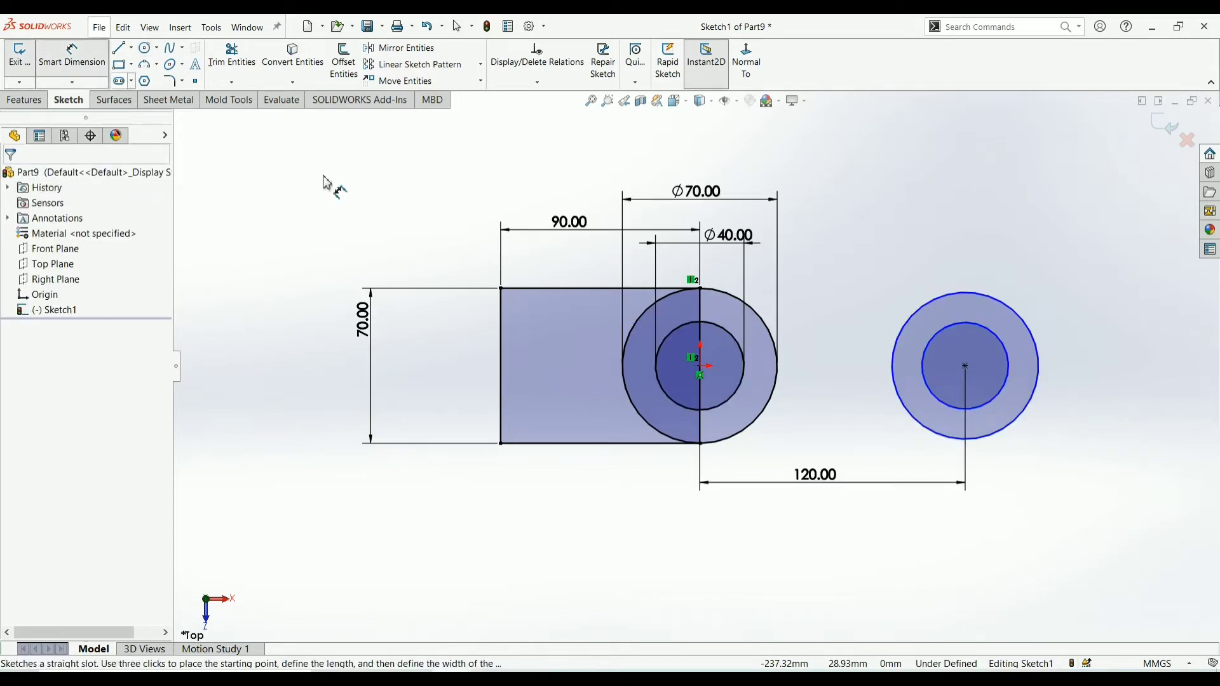
click(1009, 366)
click(1144, 377)
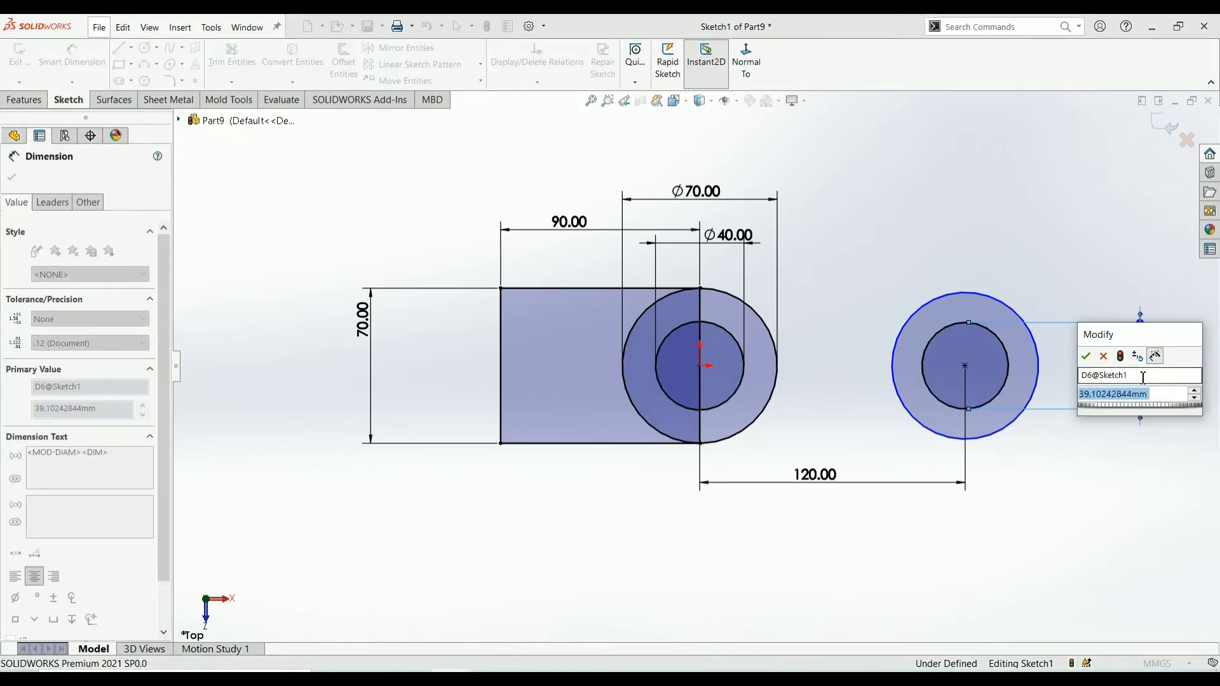
text(50)
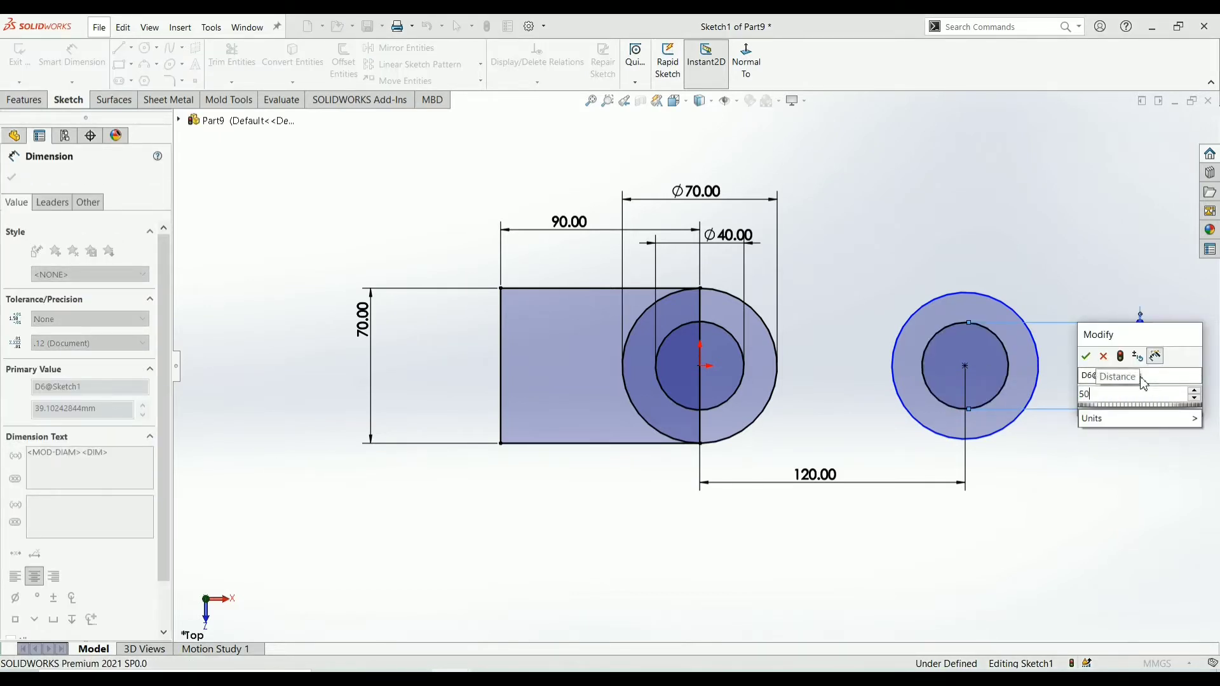
key(Return)
click(1042, 370)
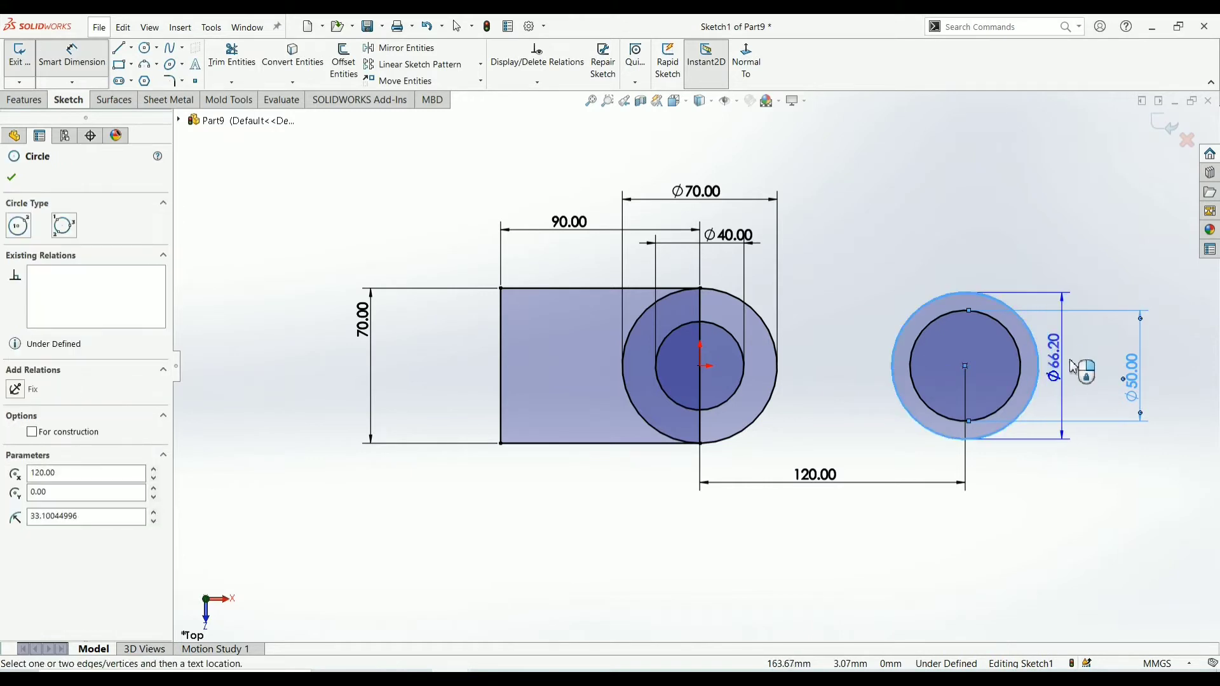
click(1167, 366)
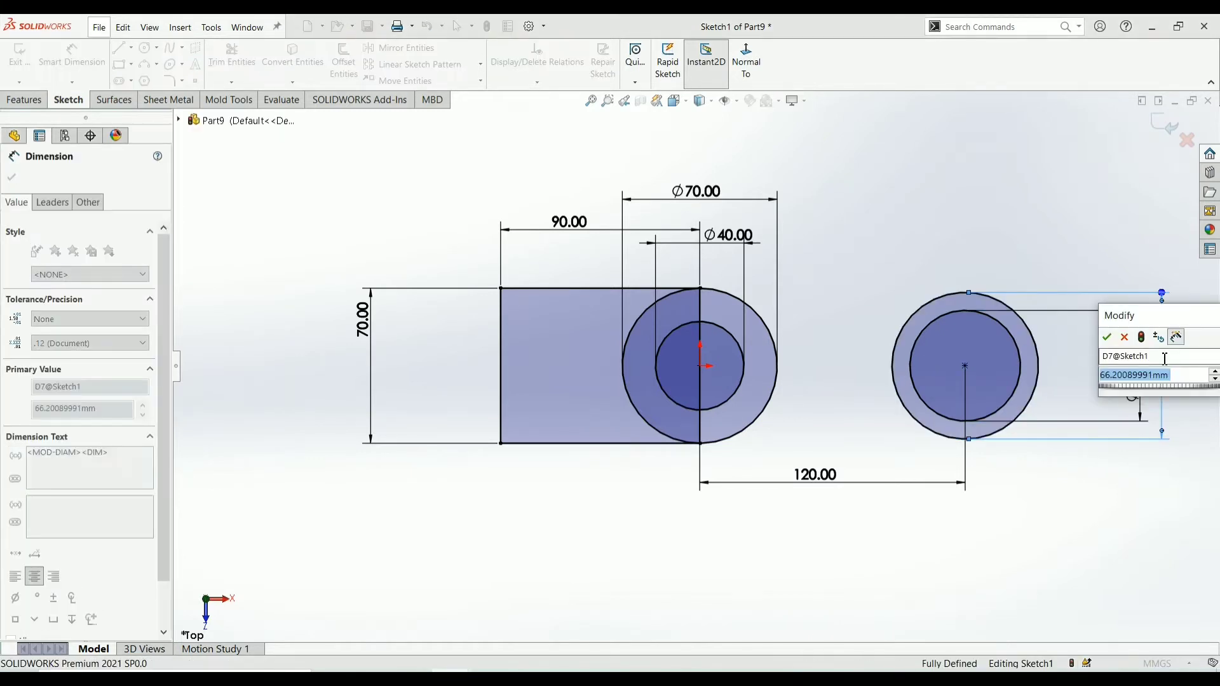
text(80)
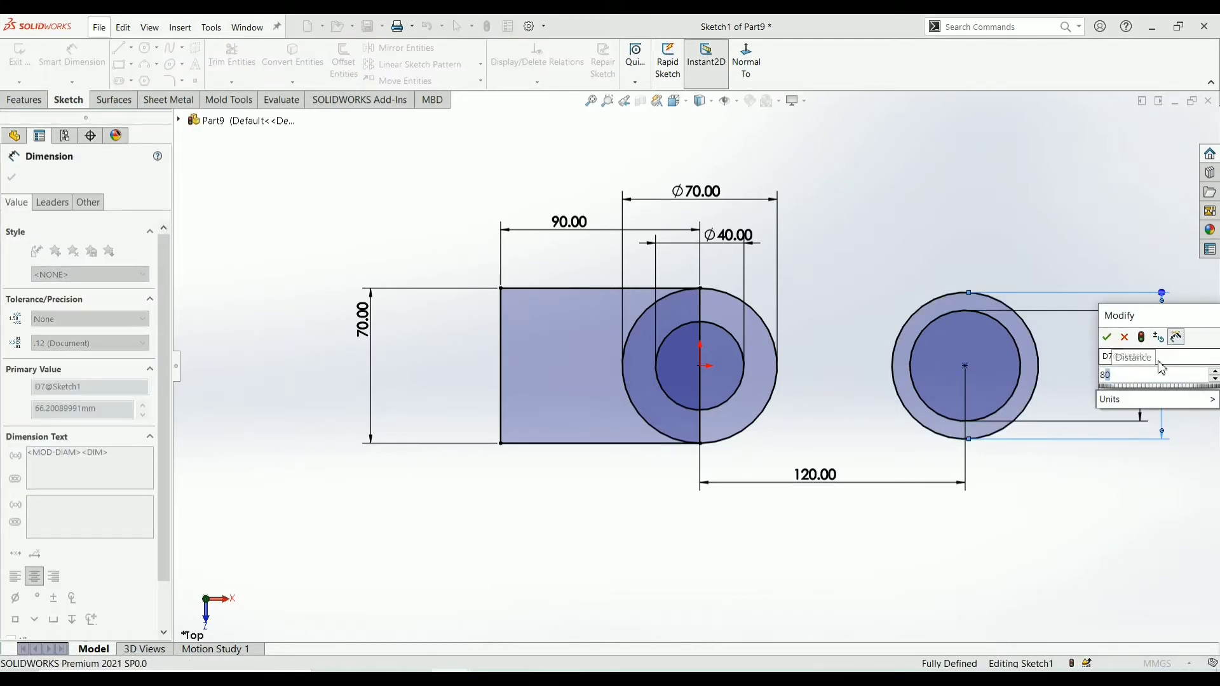
key(Return)
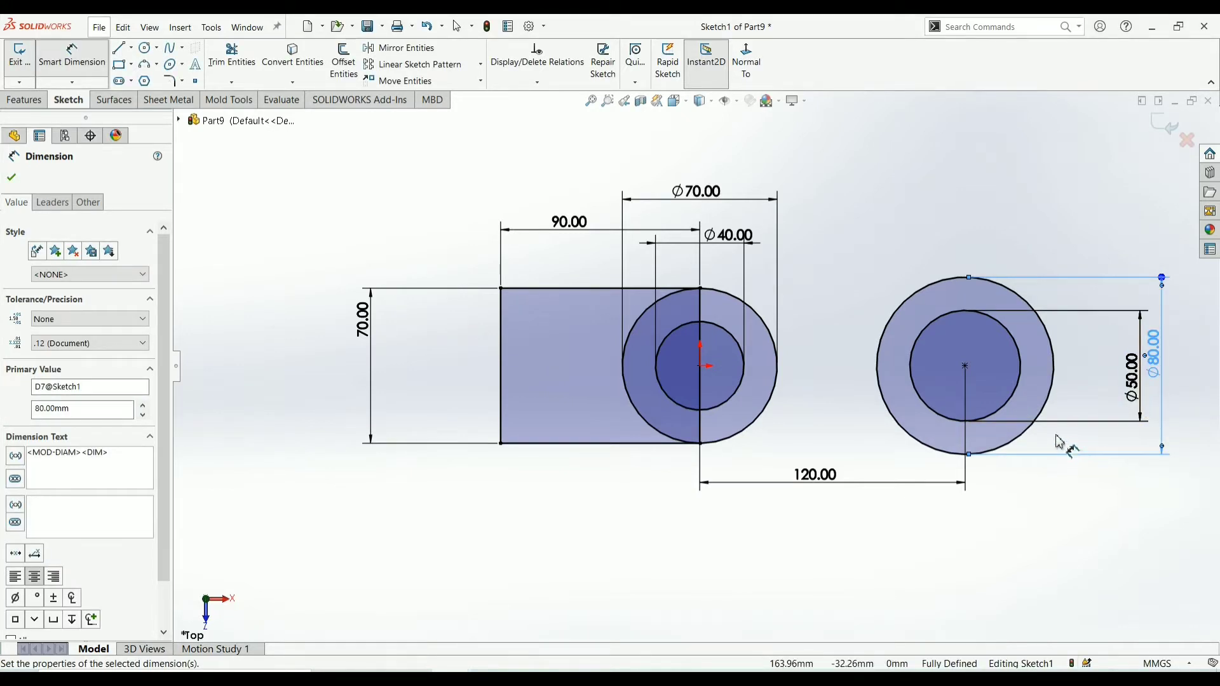
click(12, 177)
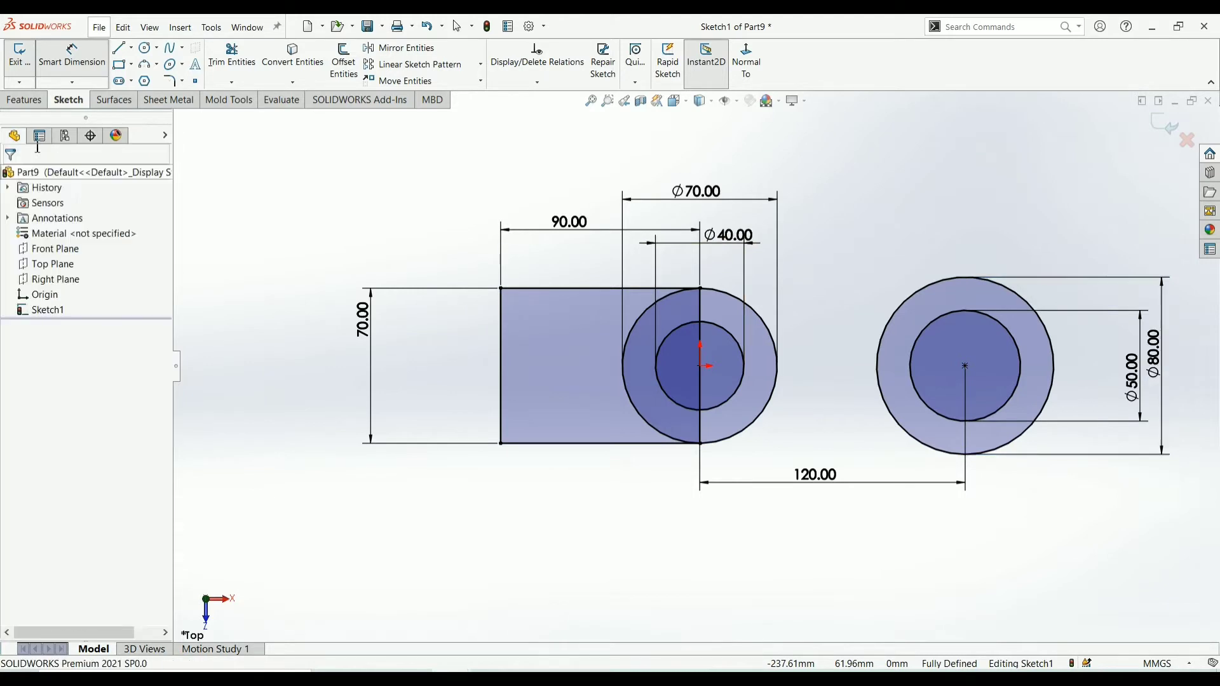
key(Escape)
Draw a vertical line through the right circles from top to bottom.
click(118, 47)
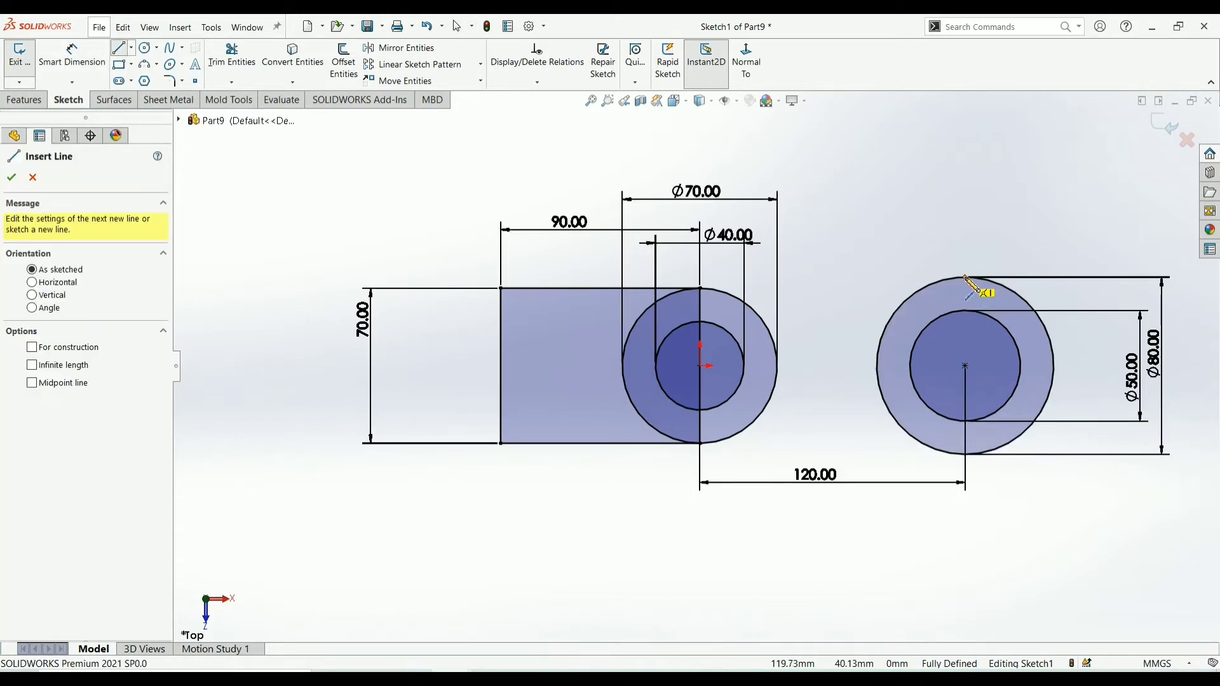
click(965, 277)
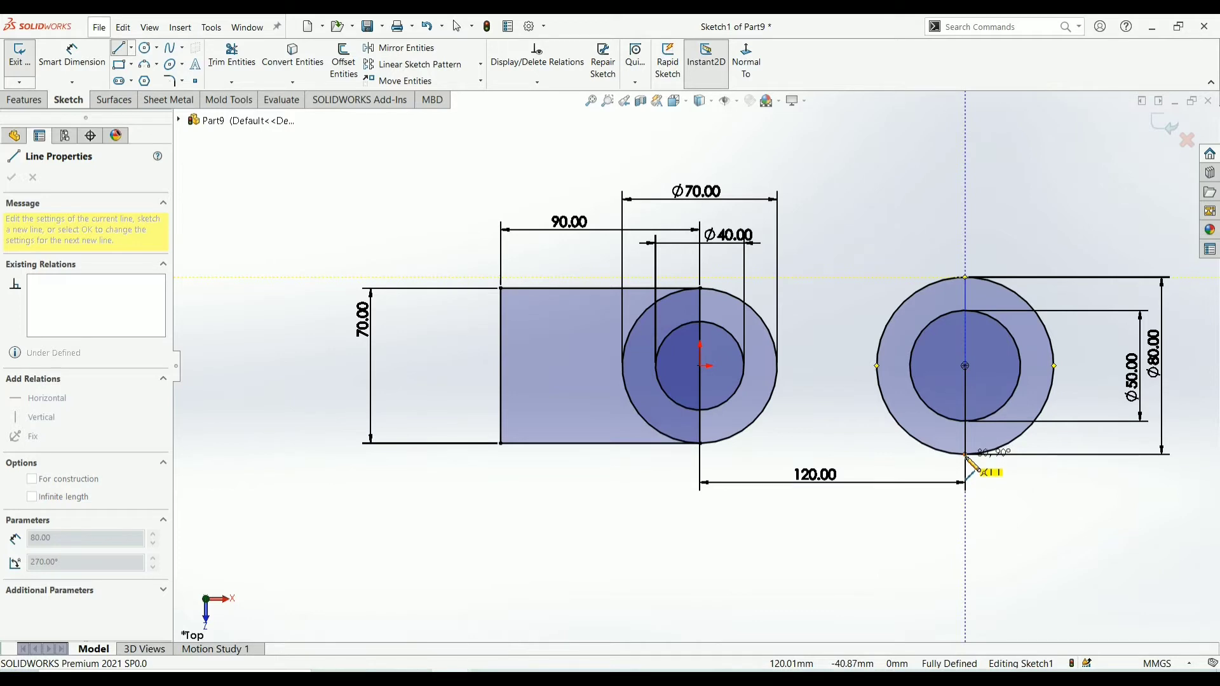
click(965, 455)
right_click(1080, 537)
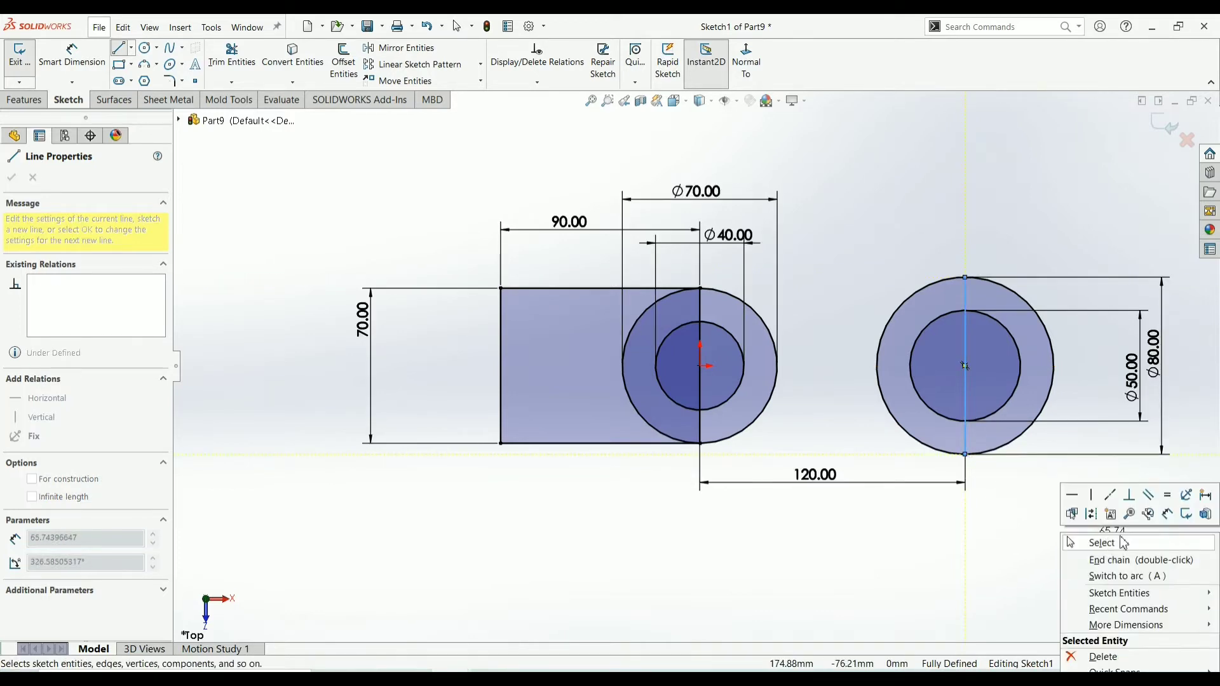
click(1093, 541)
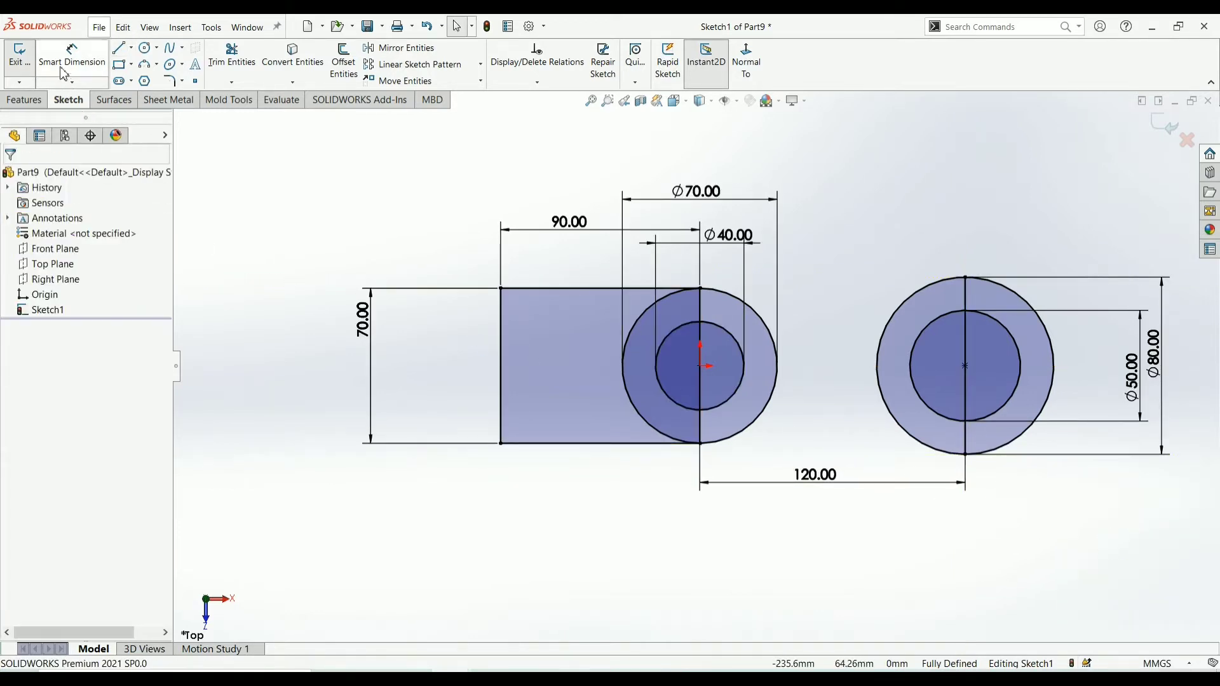
Trim away the right halves of the Ø50 and Ø80 circles, undoing the accidental Ø70 trim.
click(232, 54)
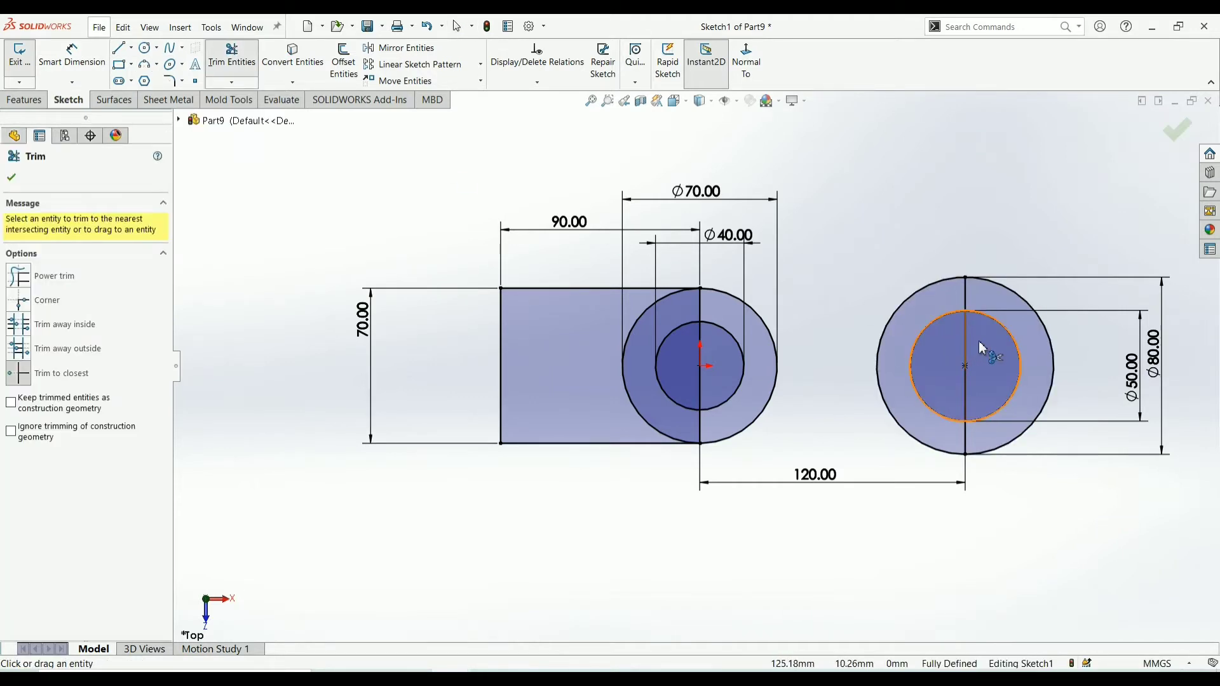
click(995, 329)
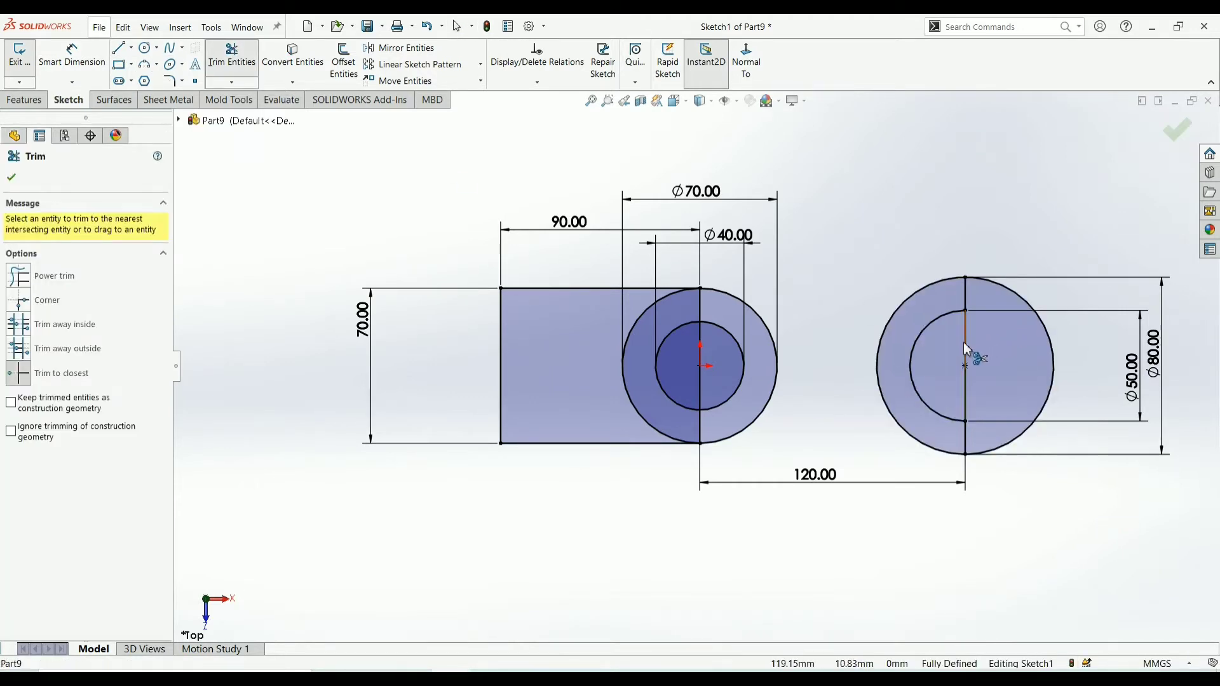
click(965, 341)
click(969, 400)
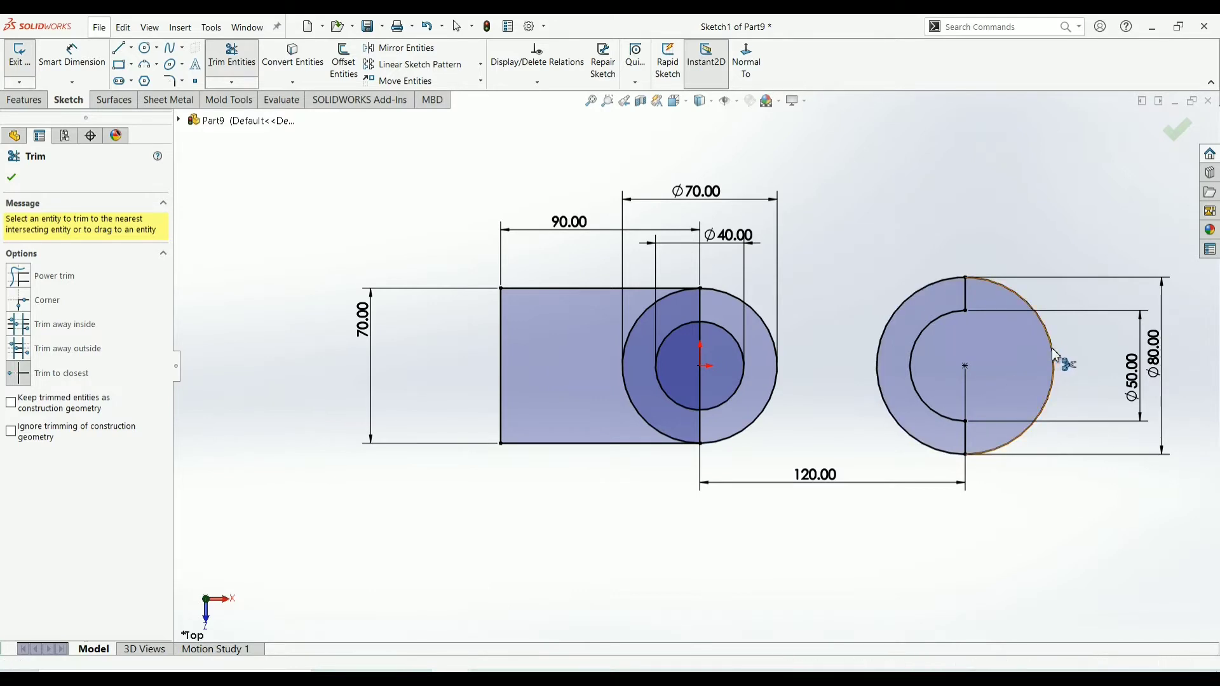
click(1054, 356)
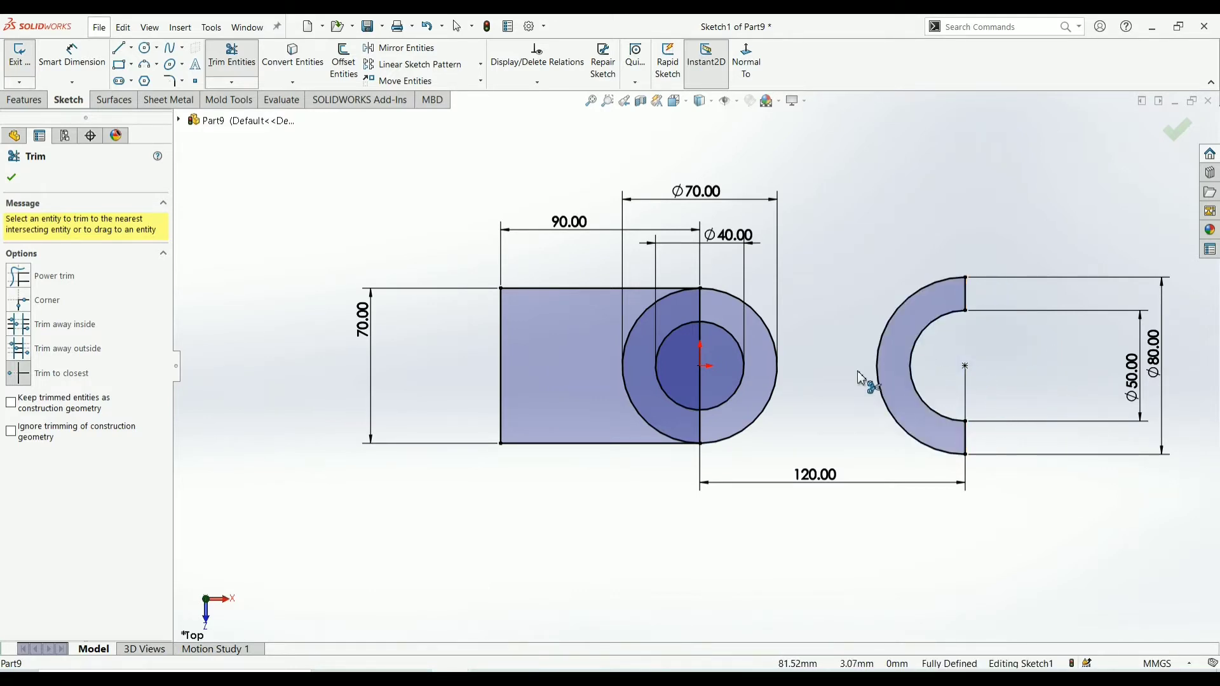
click(639, 337)
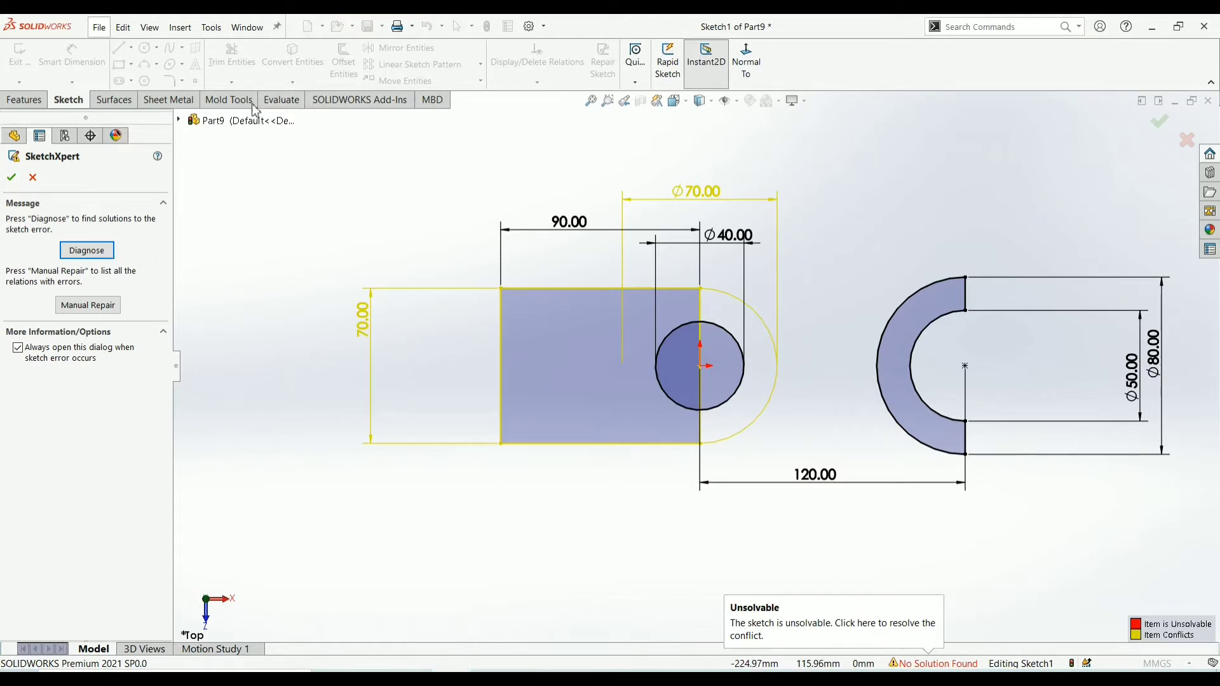
click(33, 178)
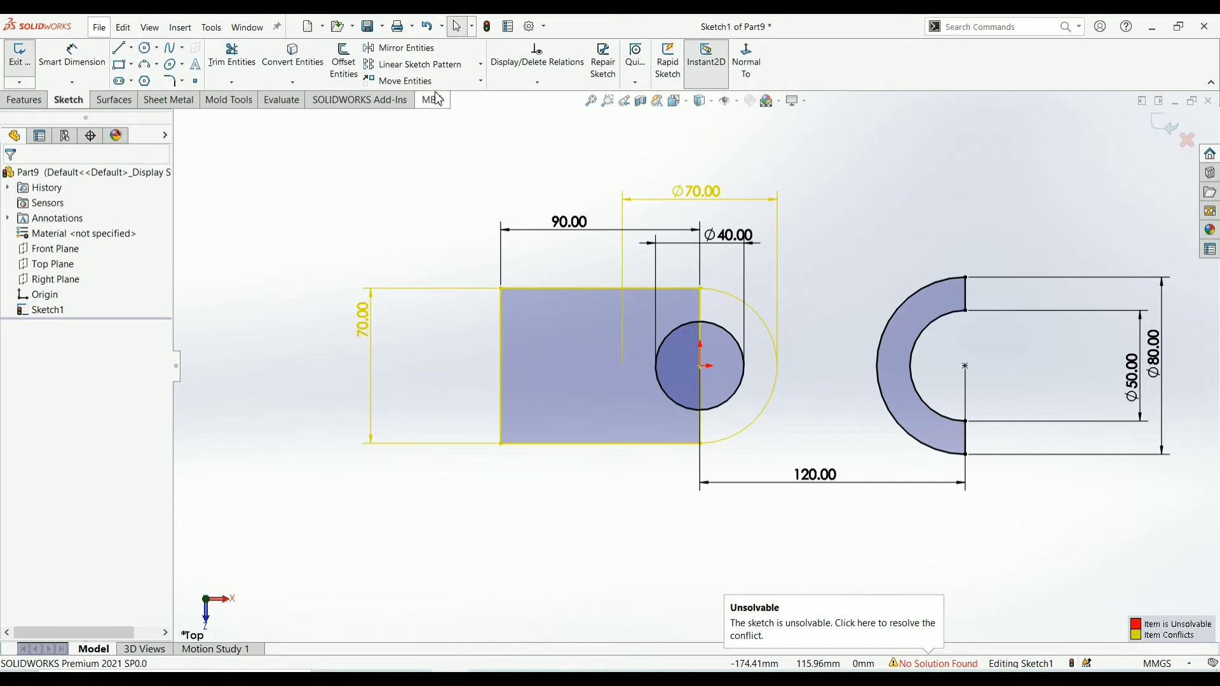
click(430, 26)
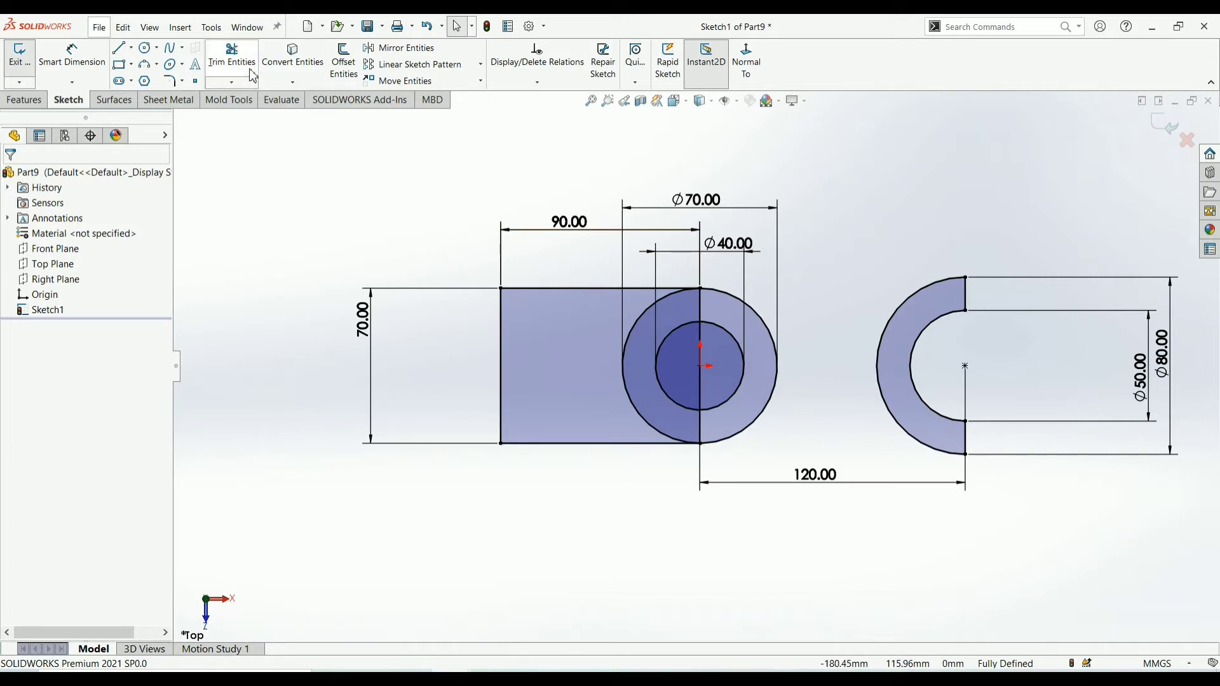
Trim the vertical line pieces around the Ø40 hole and the Ø70 arc inside the rectangle.
click(232, 56)
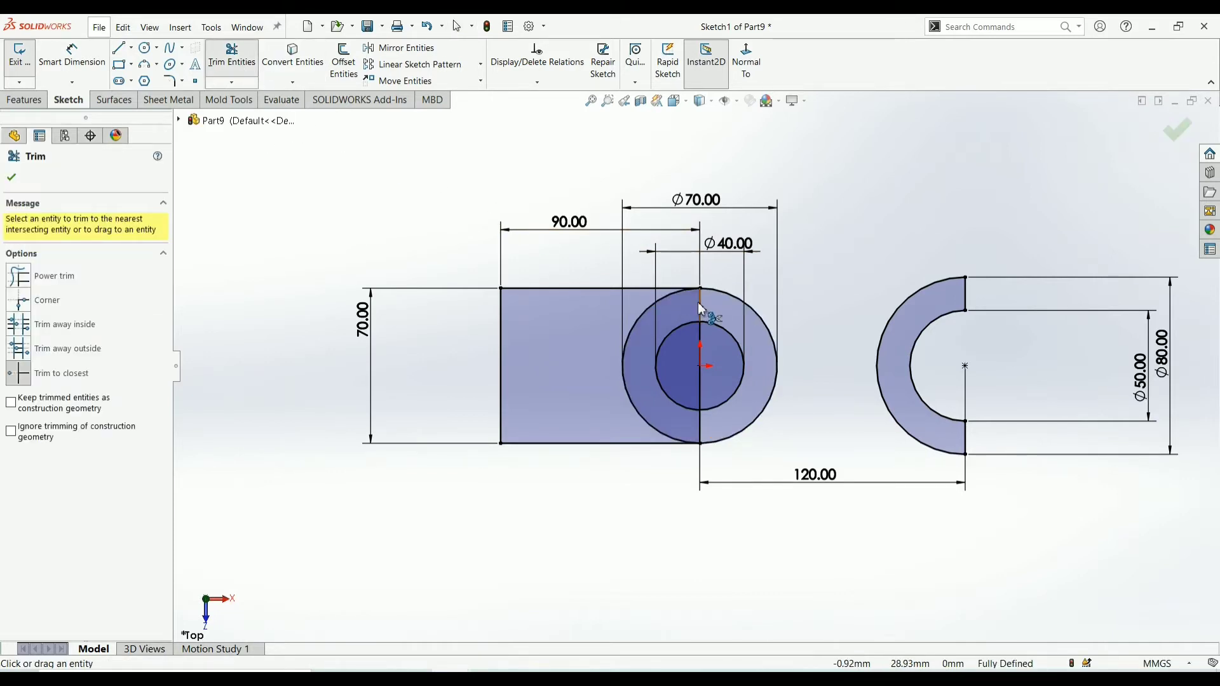
click(702, 314)
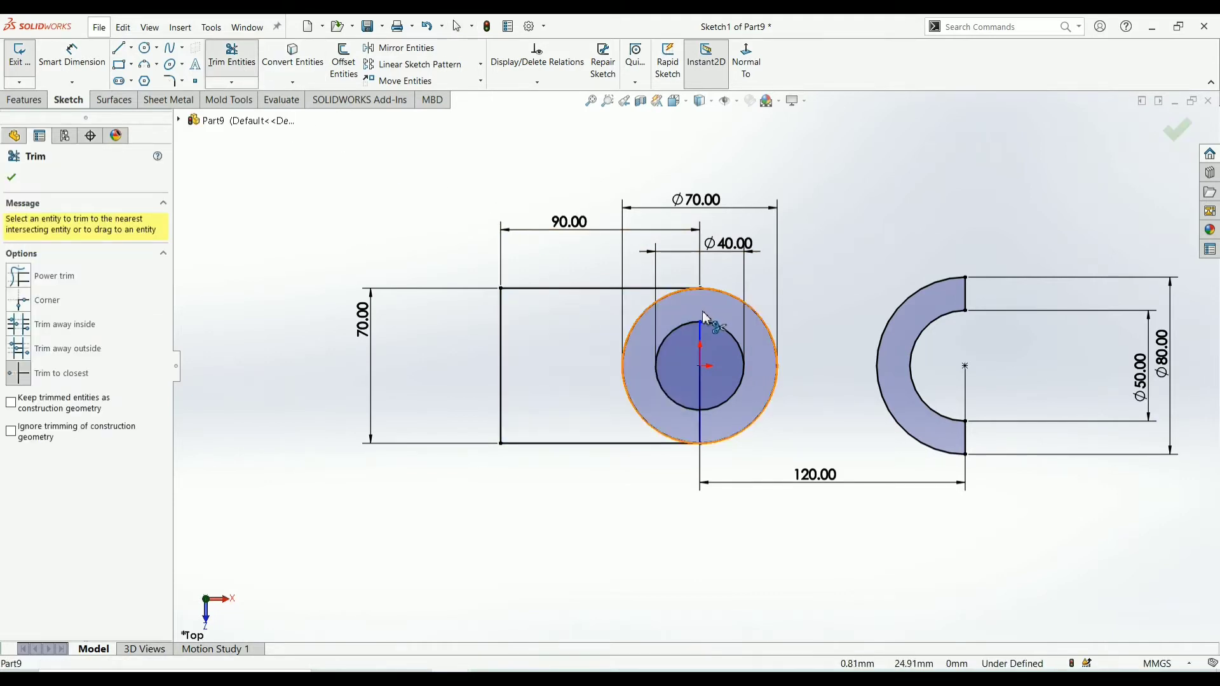
click(699, 405)
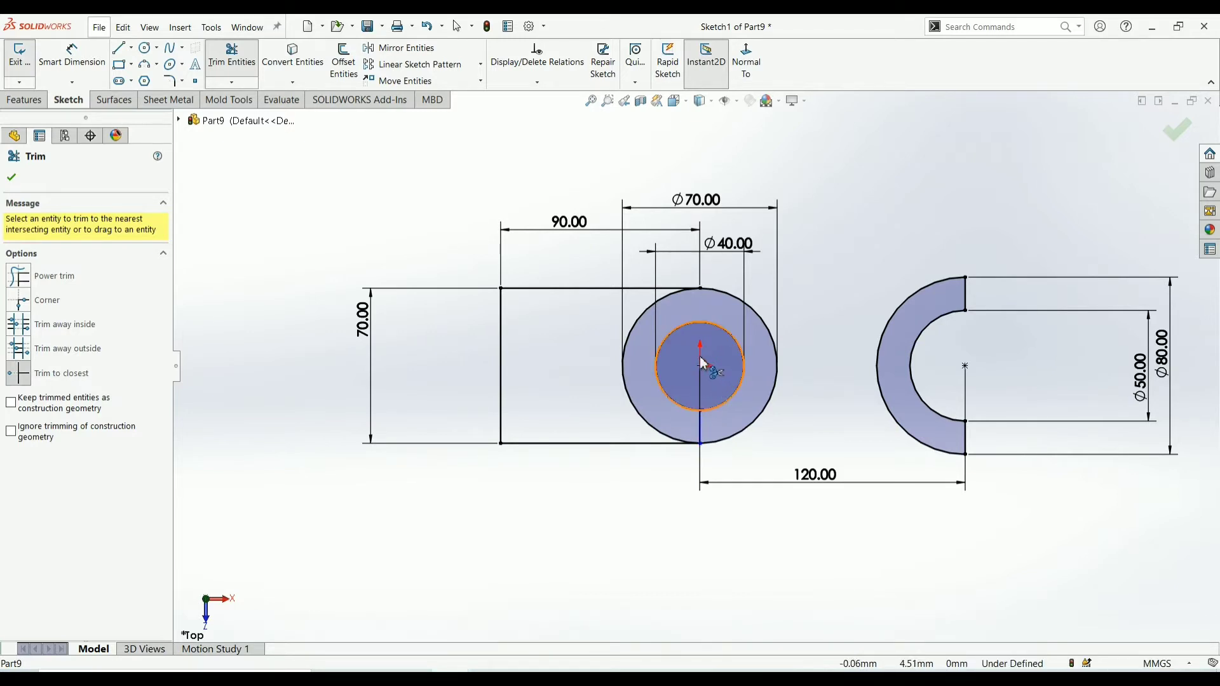
click(700, 431)
click(650, 423)
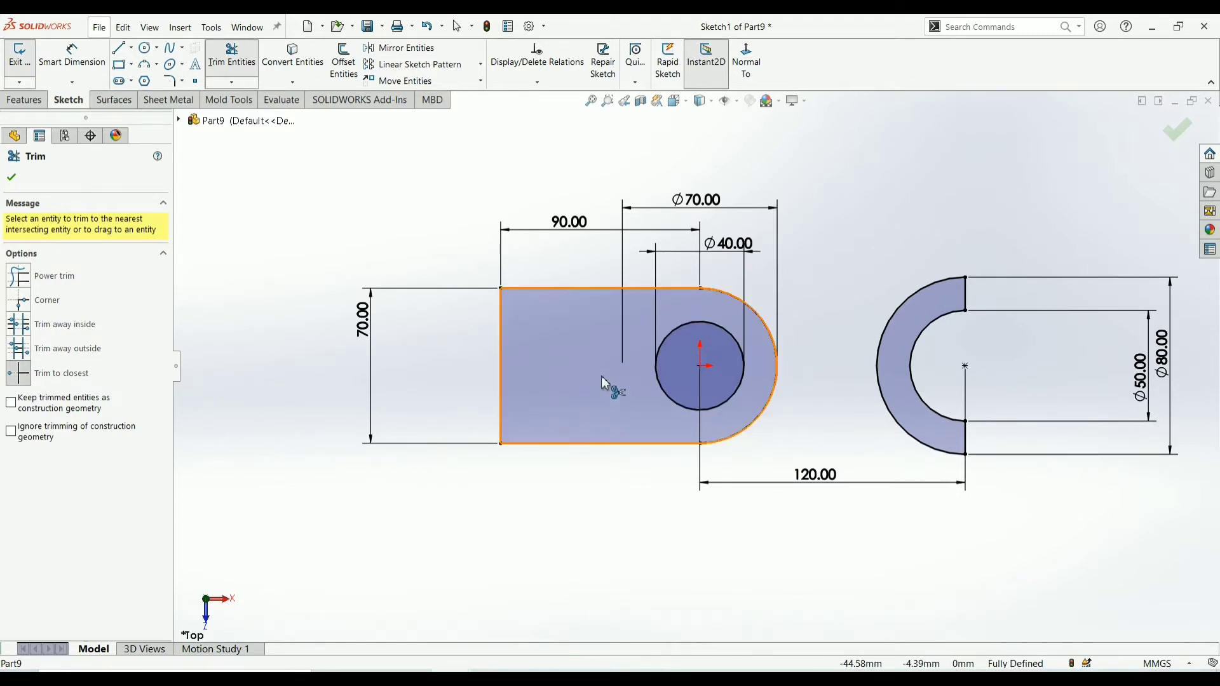
click(11, 181)
click(118, 48)
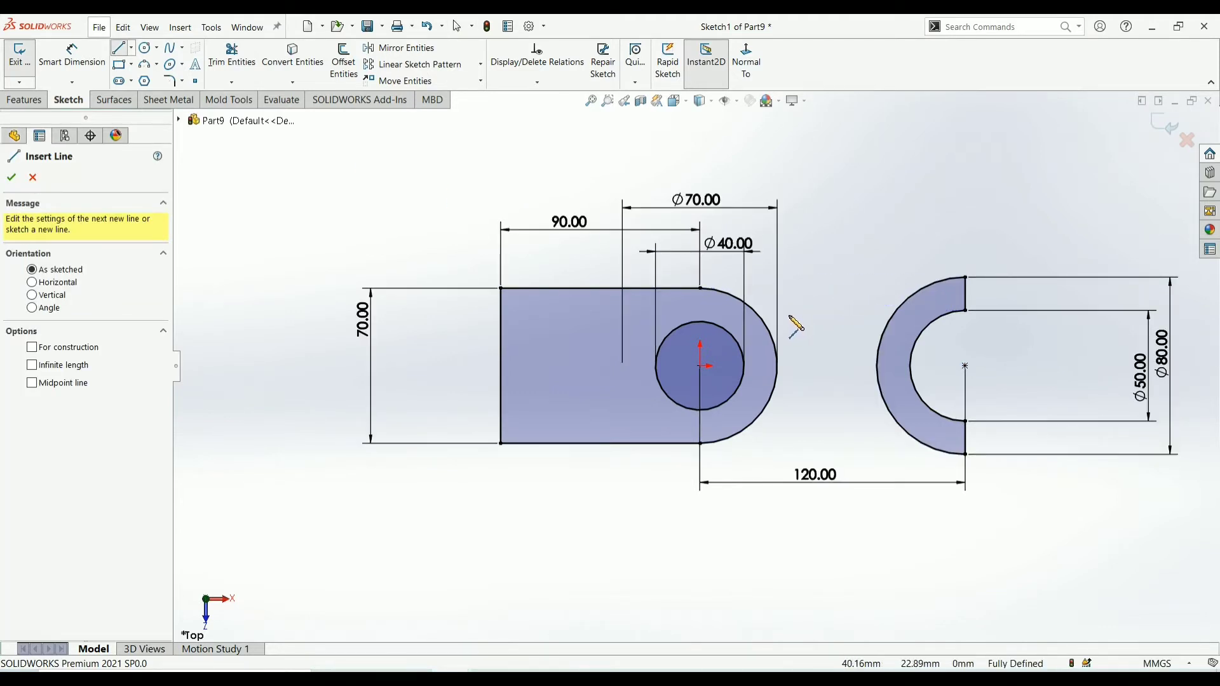
Draw a line from the left rounded end to the top of the C-shaped arc.
click(766, 306)
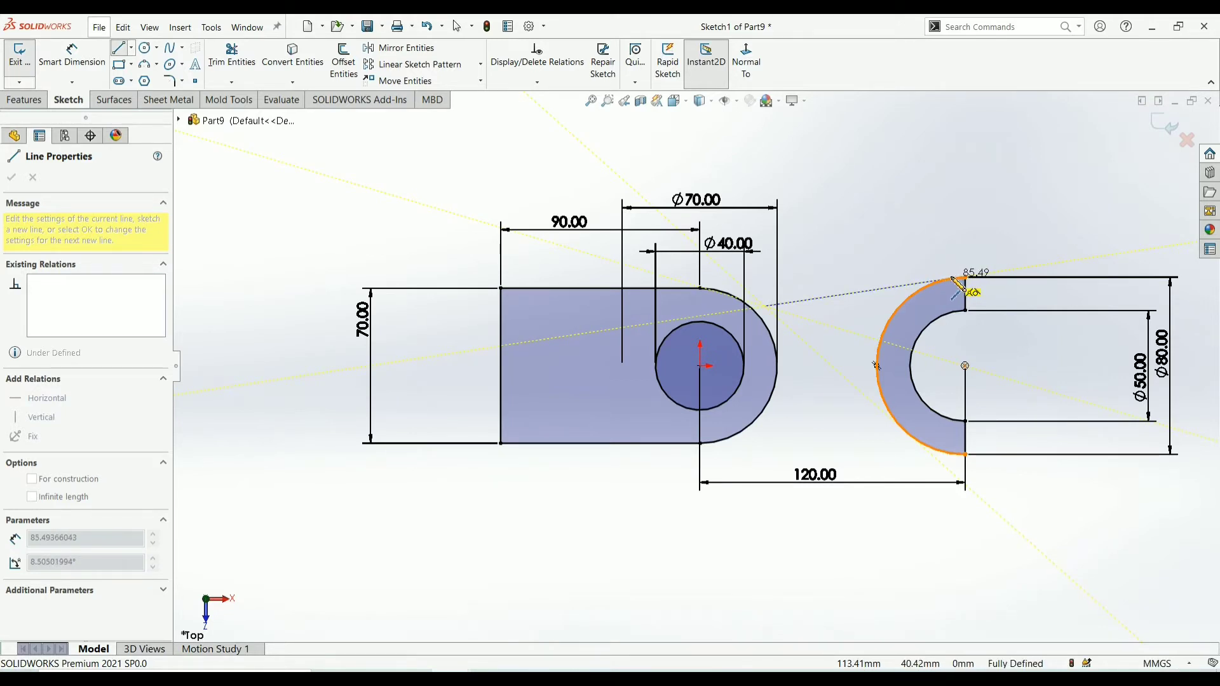
click(953, 279)
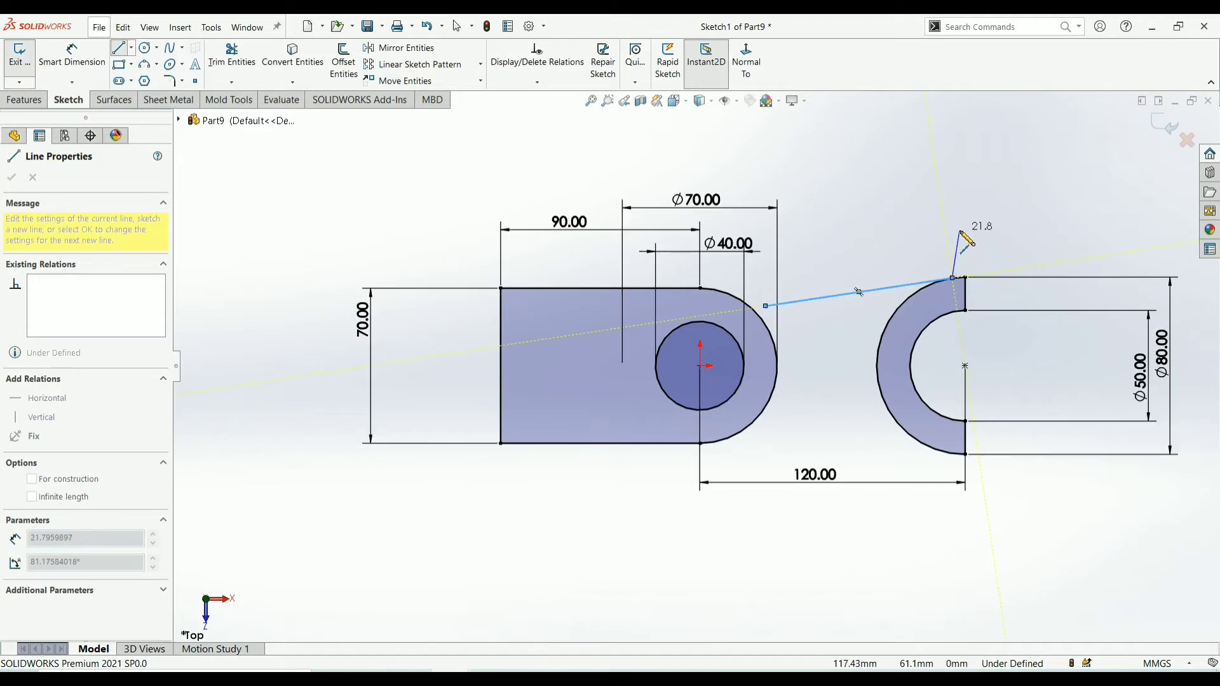
right_click(960, 231)
click(968, 241)
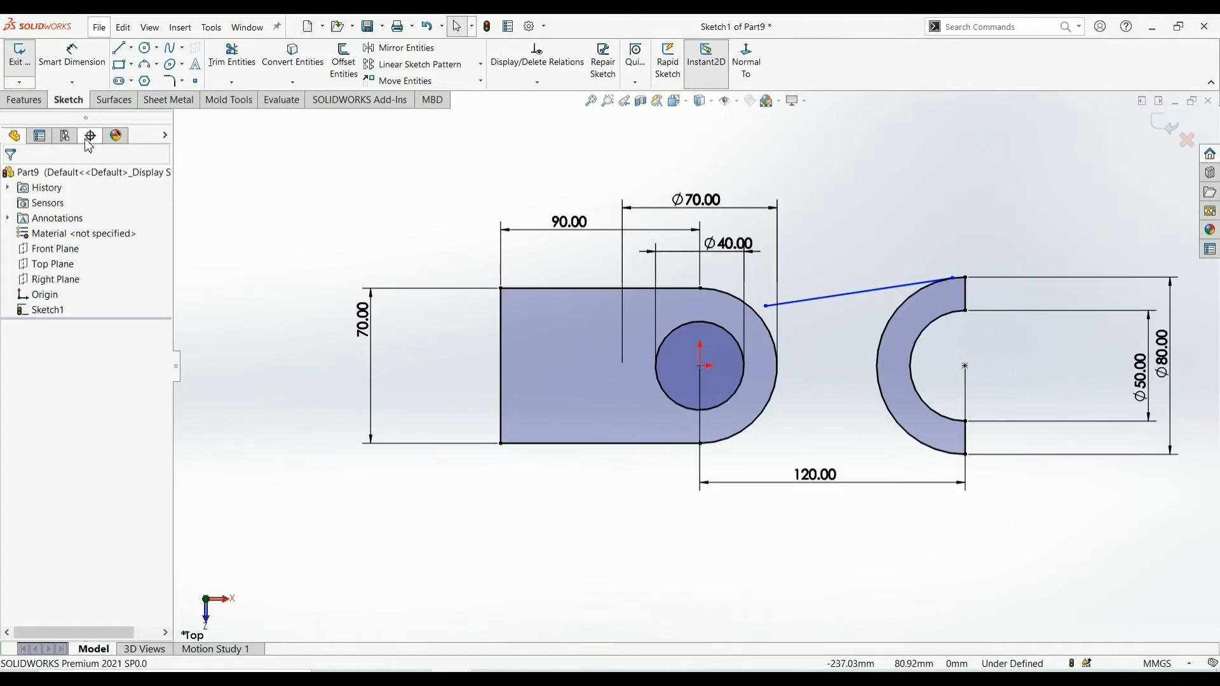
Add a centreline joining the left and right circle centres.
click(131, 47)
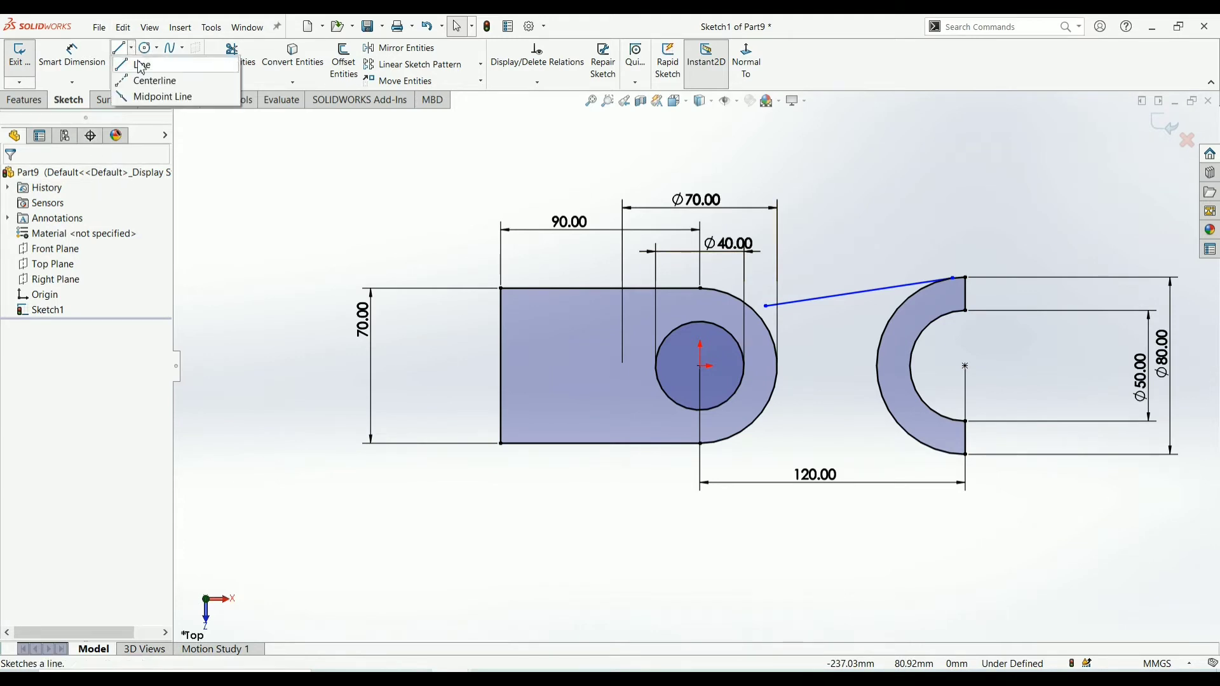
click(153, 79)
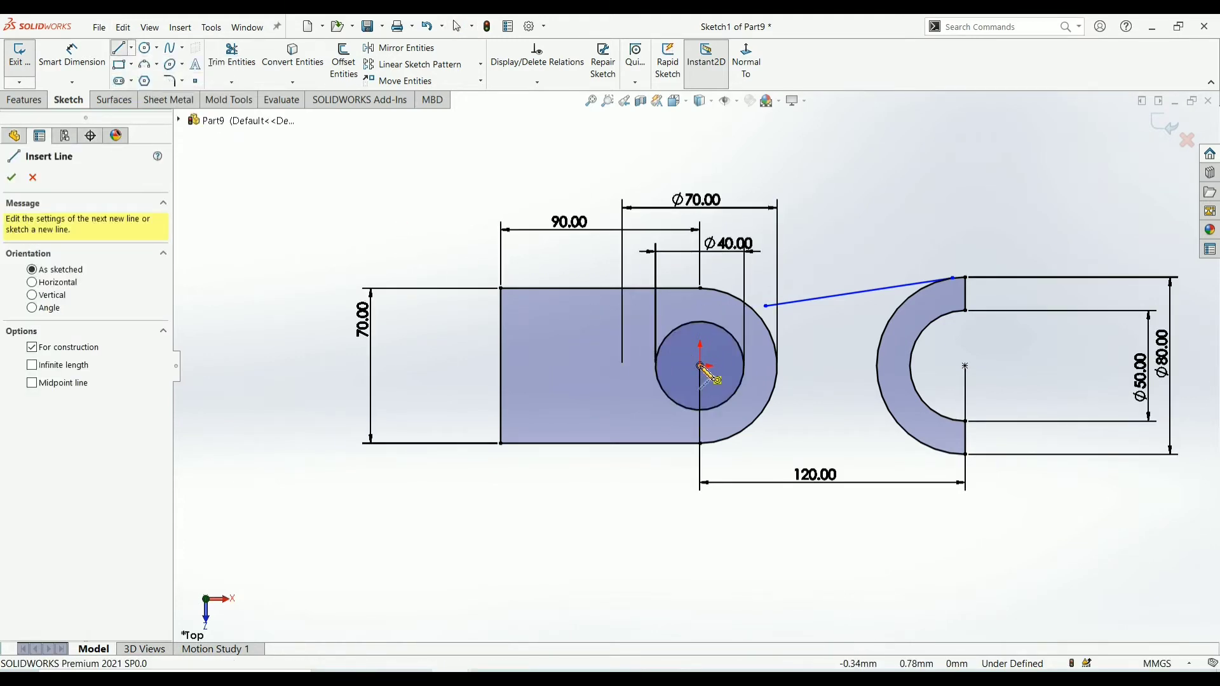
click(701, 367)
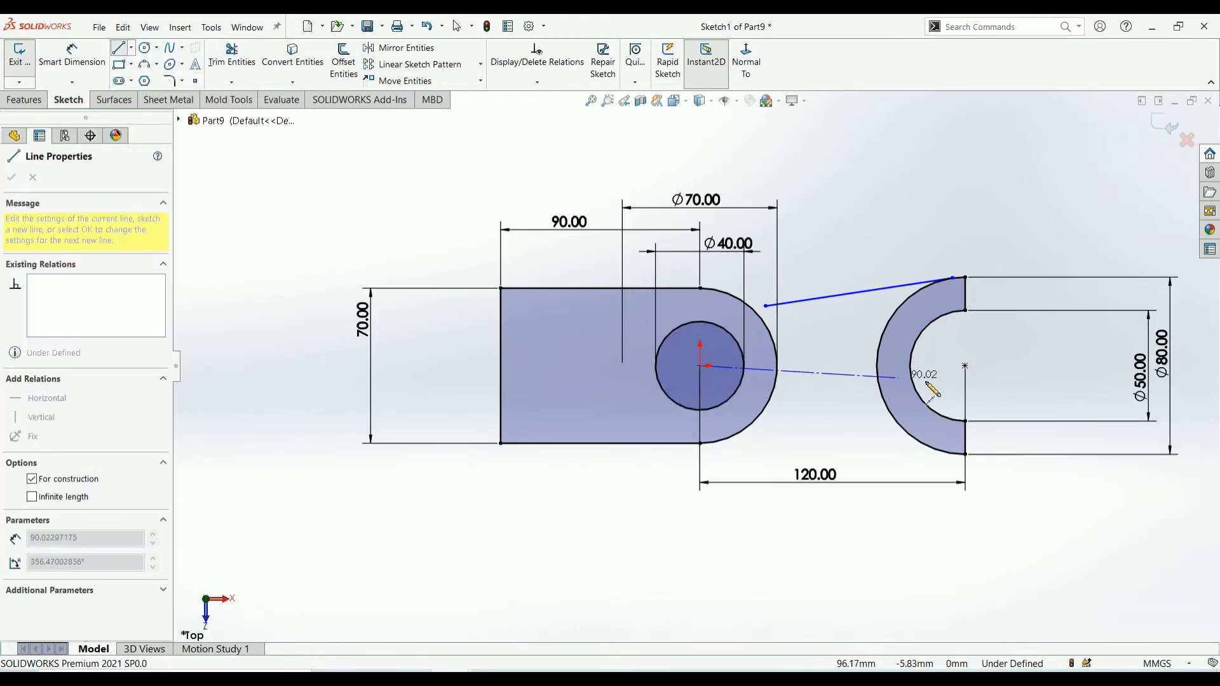
click(966, 367)
right_click(1024, 382)
click(1074, 397)
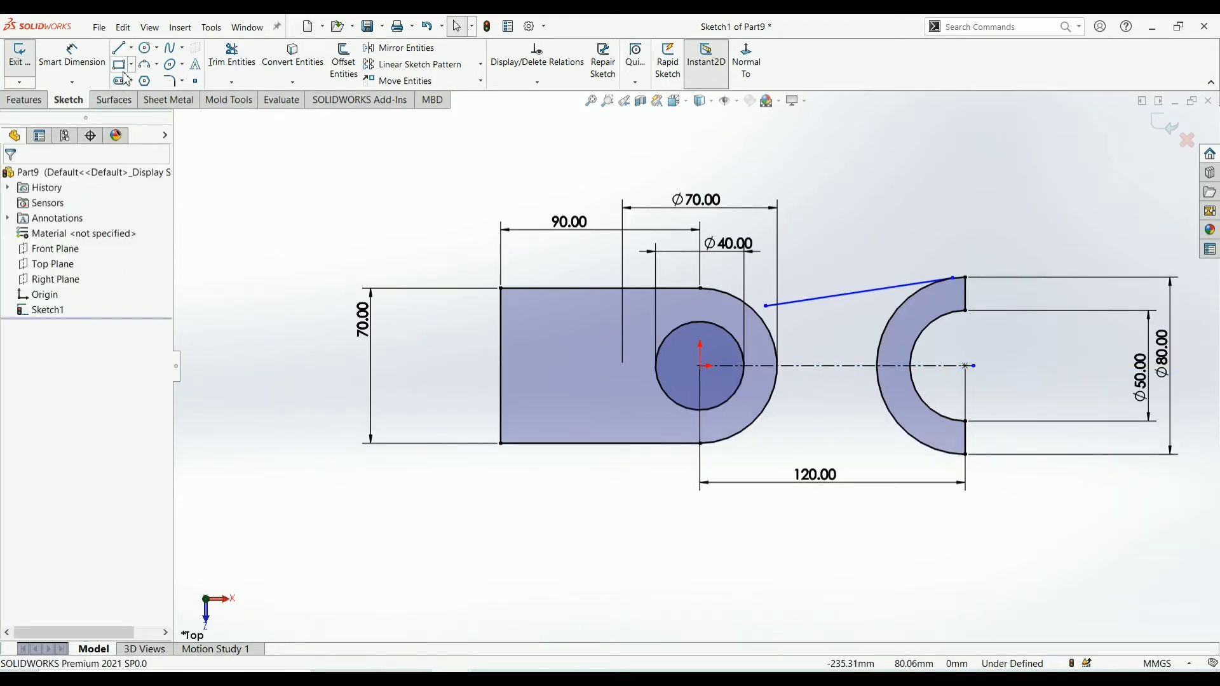
Make the line's endpoint coincident with the boss arc and the line tangent to the C-shaped arc.
click(766, 307)
ctrl+click(774, 329)
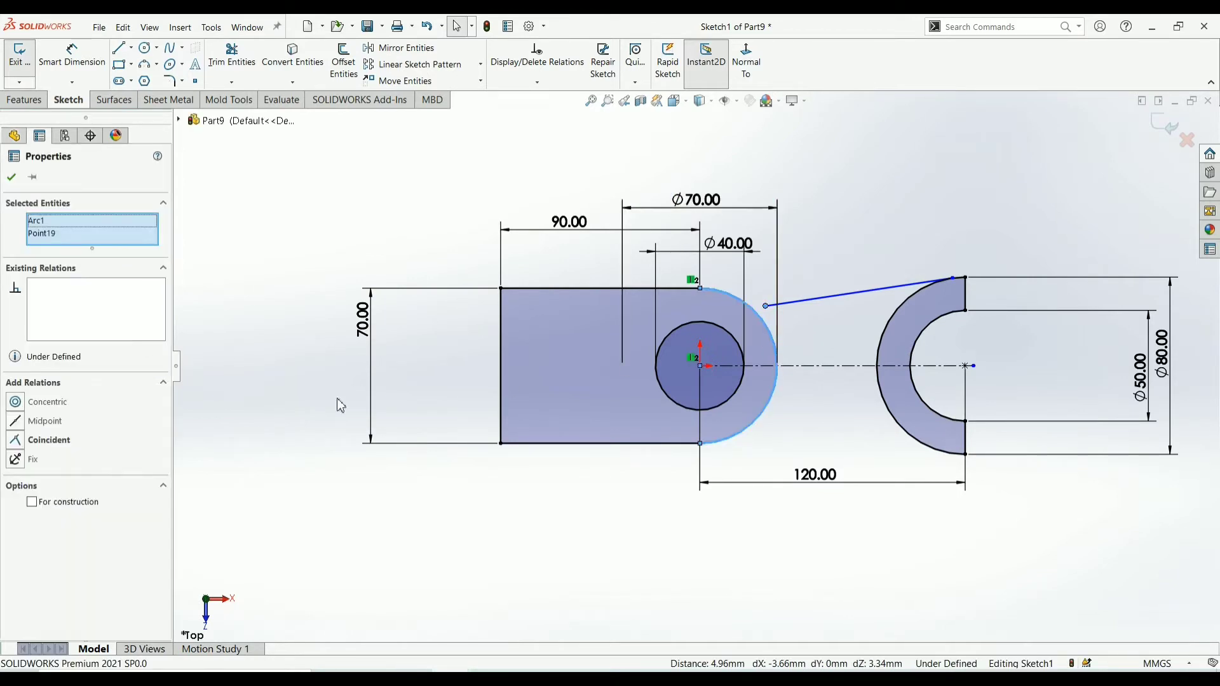
click(16, 441)
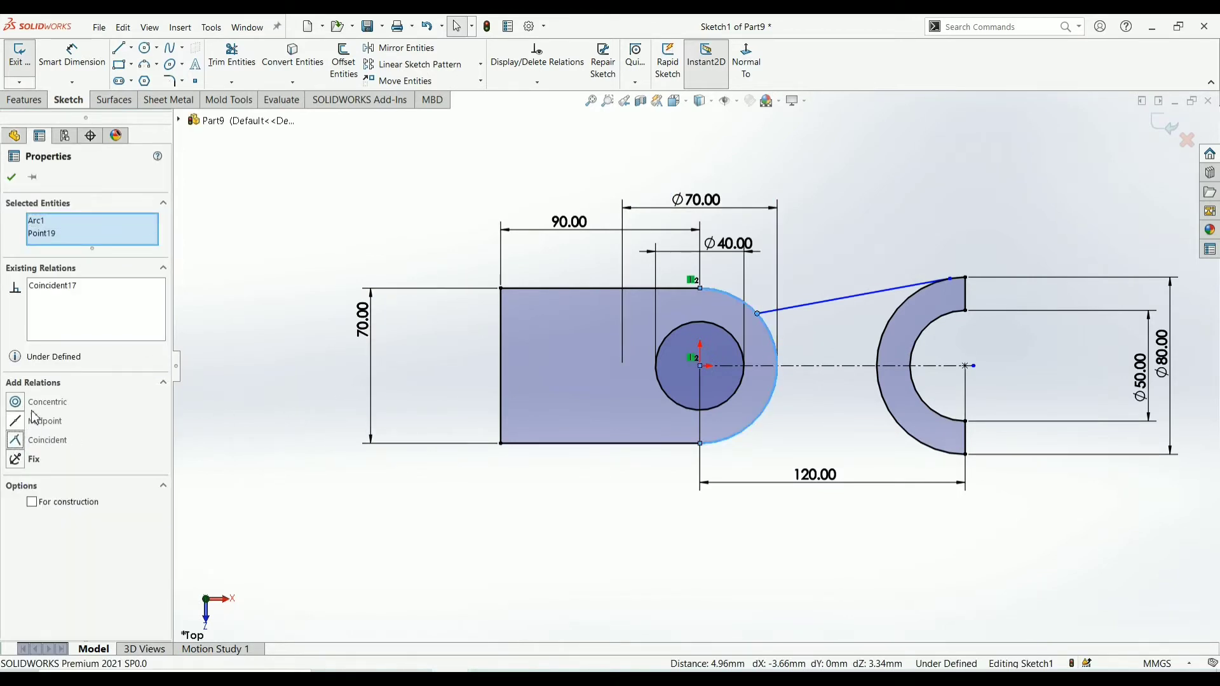
click(12, 179)
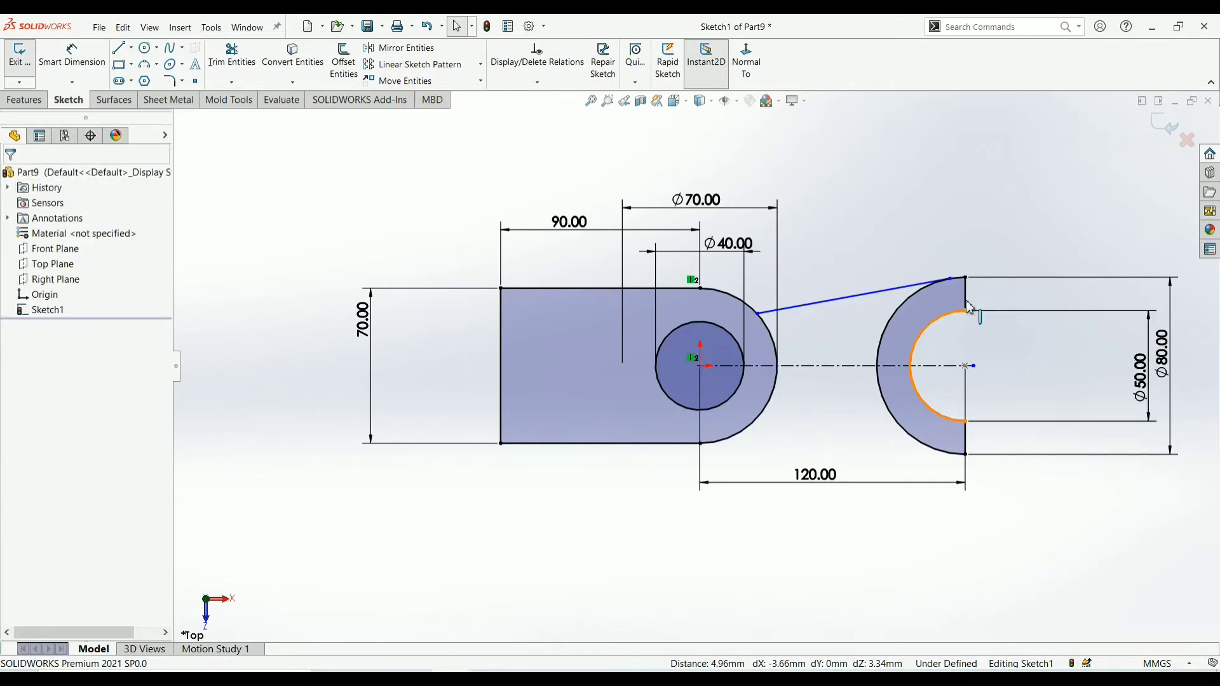
scroll(972, 276, down, 6)
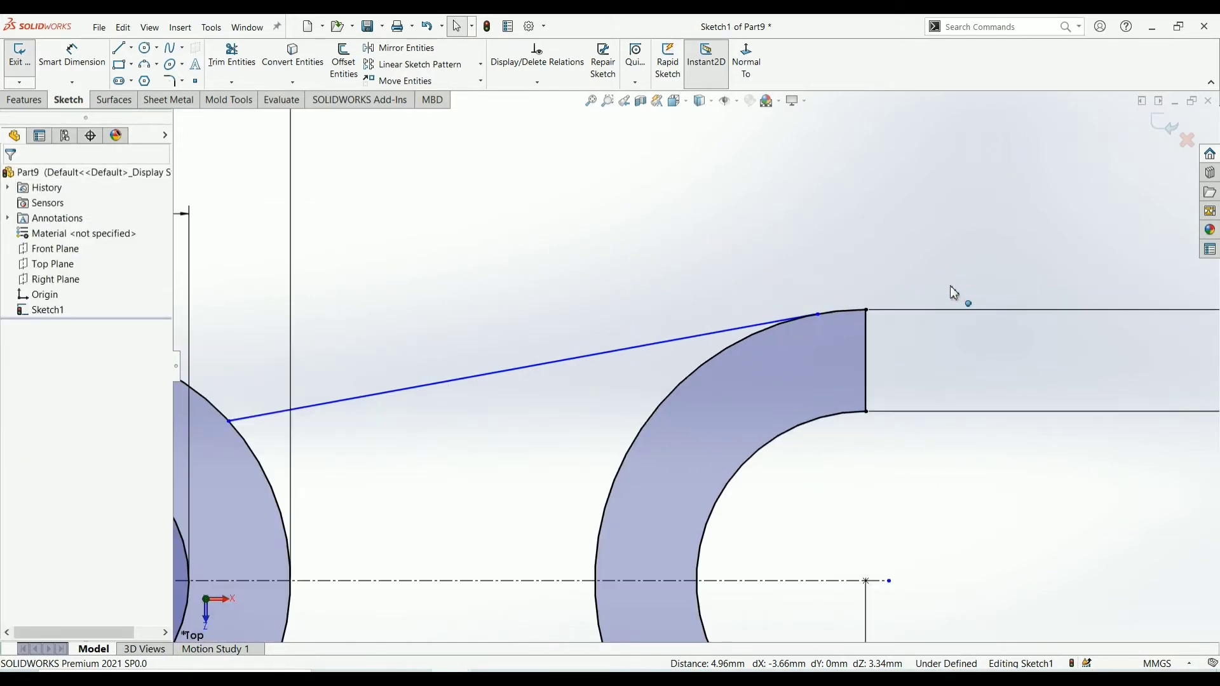
click(689, 342)
scroll(732, 396, up, 4)
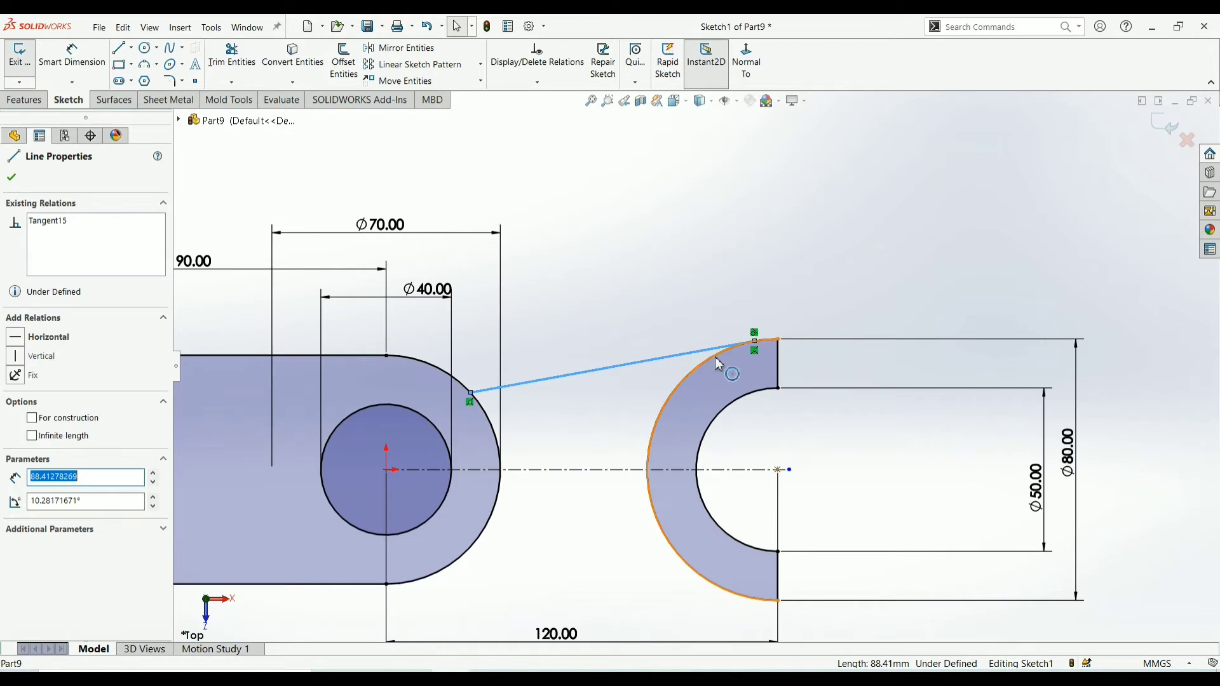
ctrl+click(718, 364)
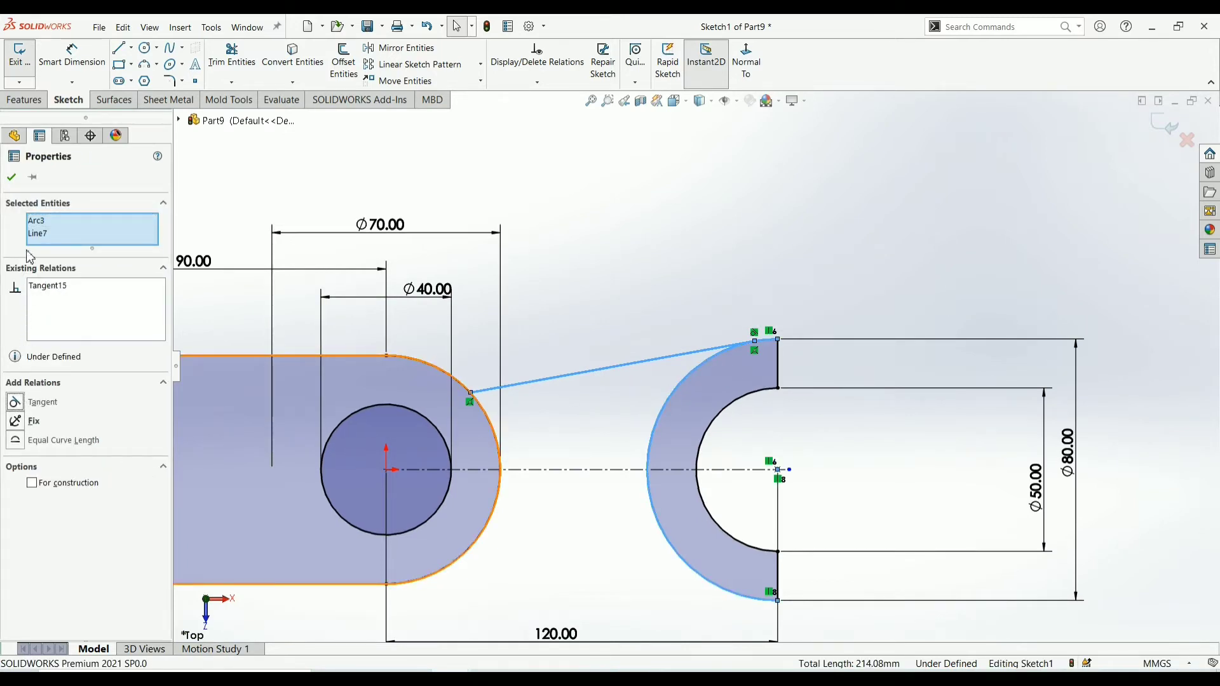
click(20, 180)
scroll(519, 395, up, 3)
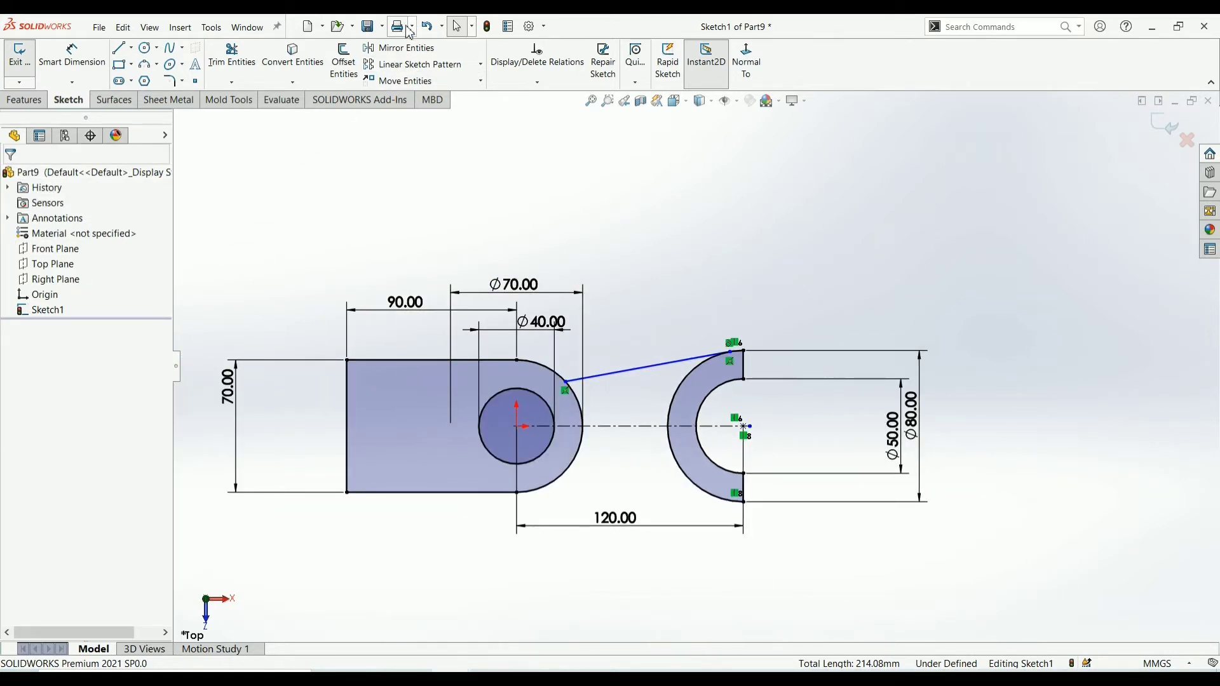
Mirror the slanted connecting line about the centreline.
click(403, 48)
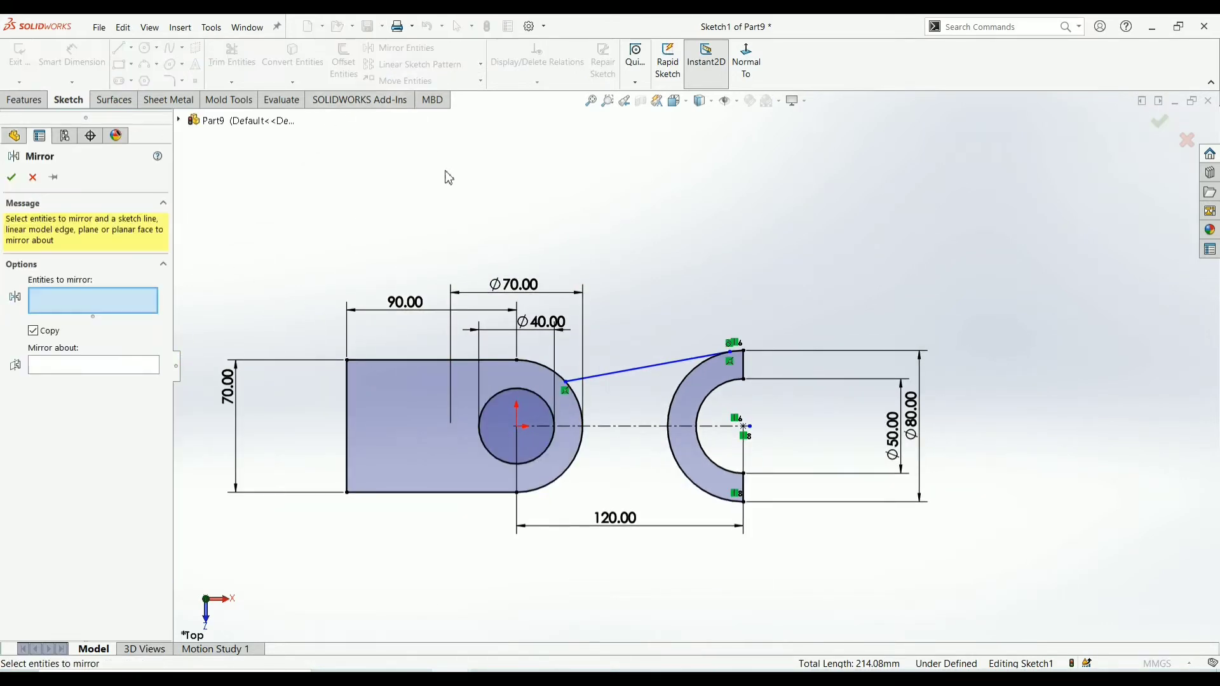
click(623, 381)
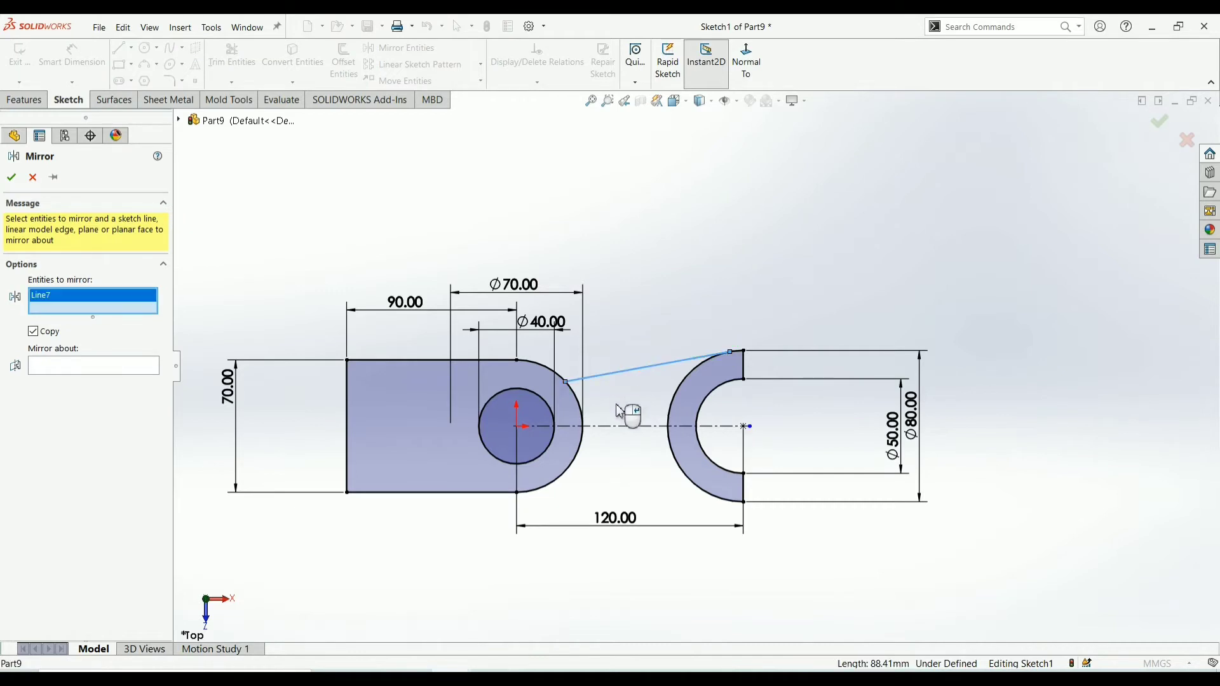
click(123, 358)
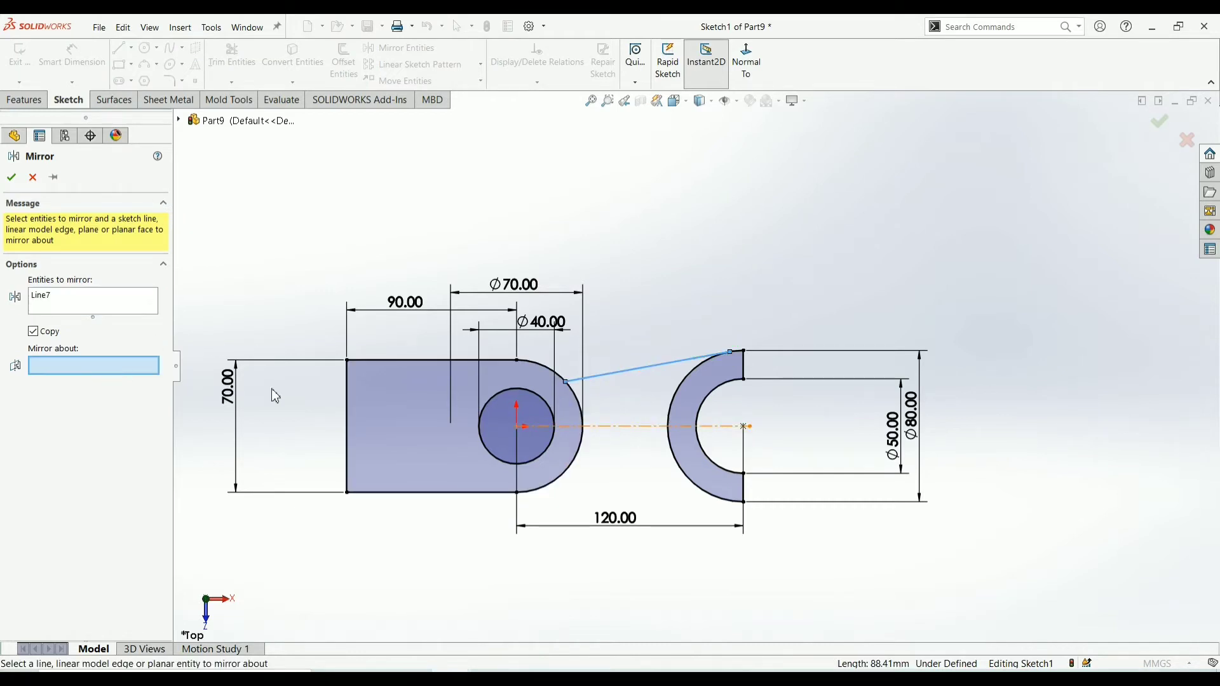
click(641, 429)
click(12, 178)
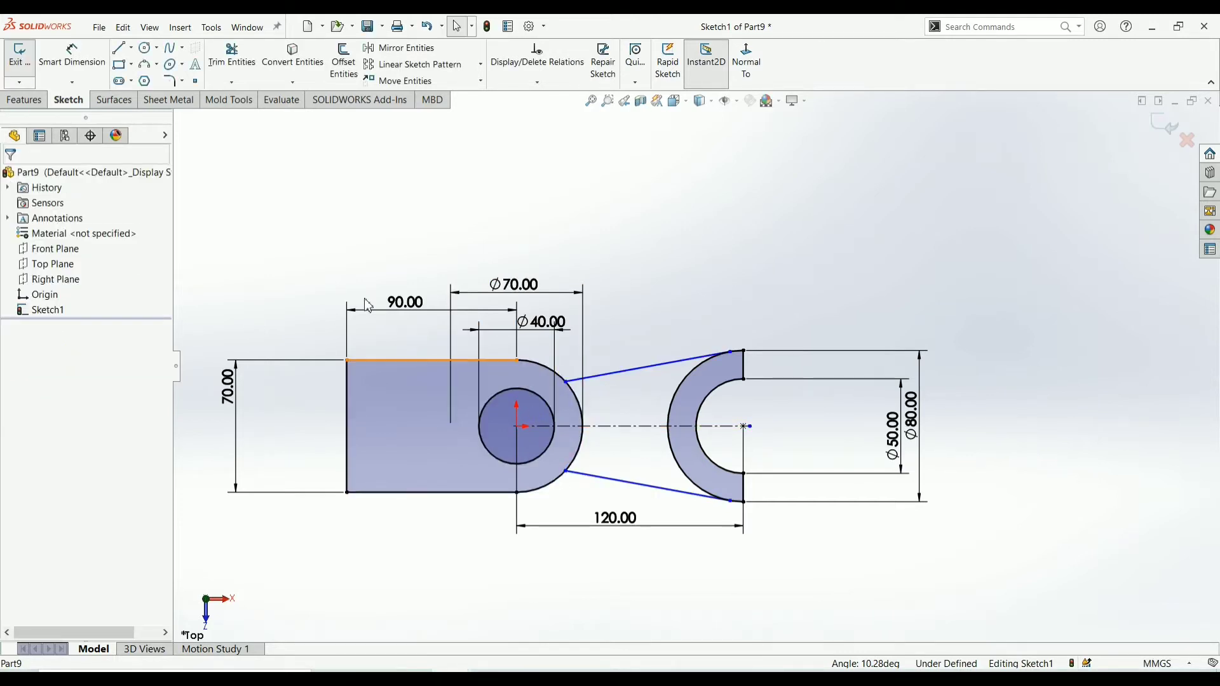
Set 40 mm spacing between the two lines' boss-arc endpoints and exit the sketch.
key(Return)
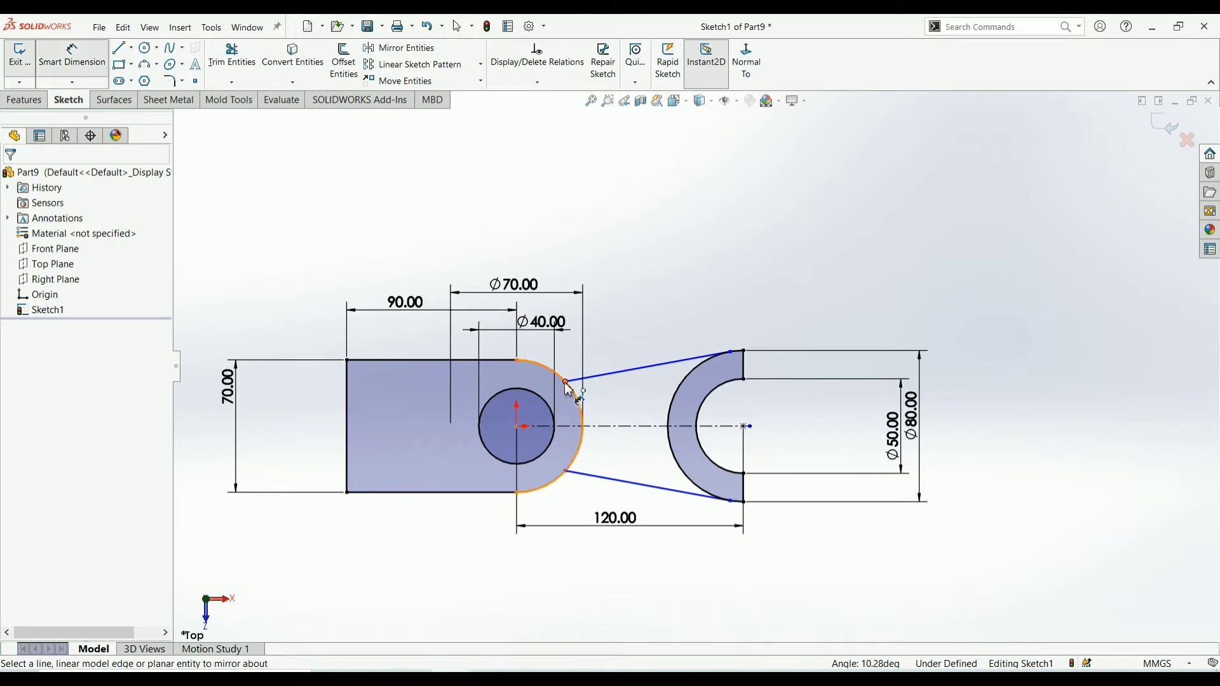
click(567, 383)
click(566, 472)
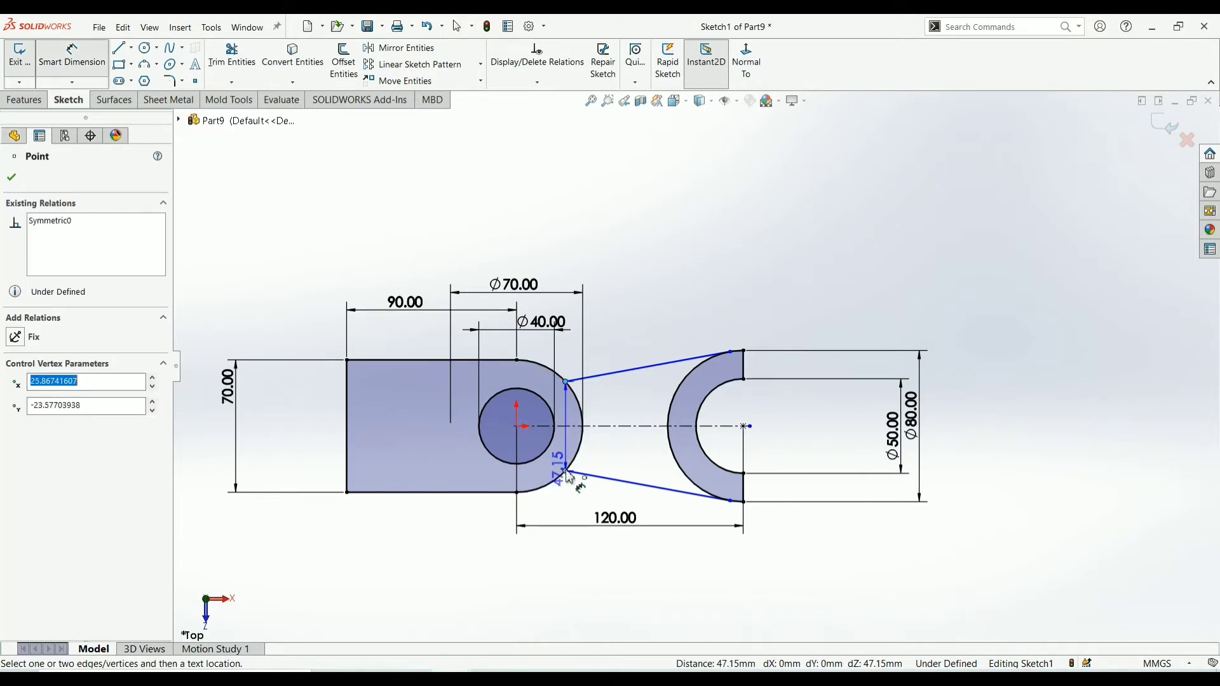
click(612, 444)
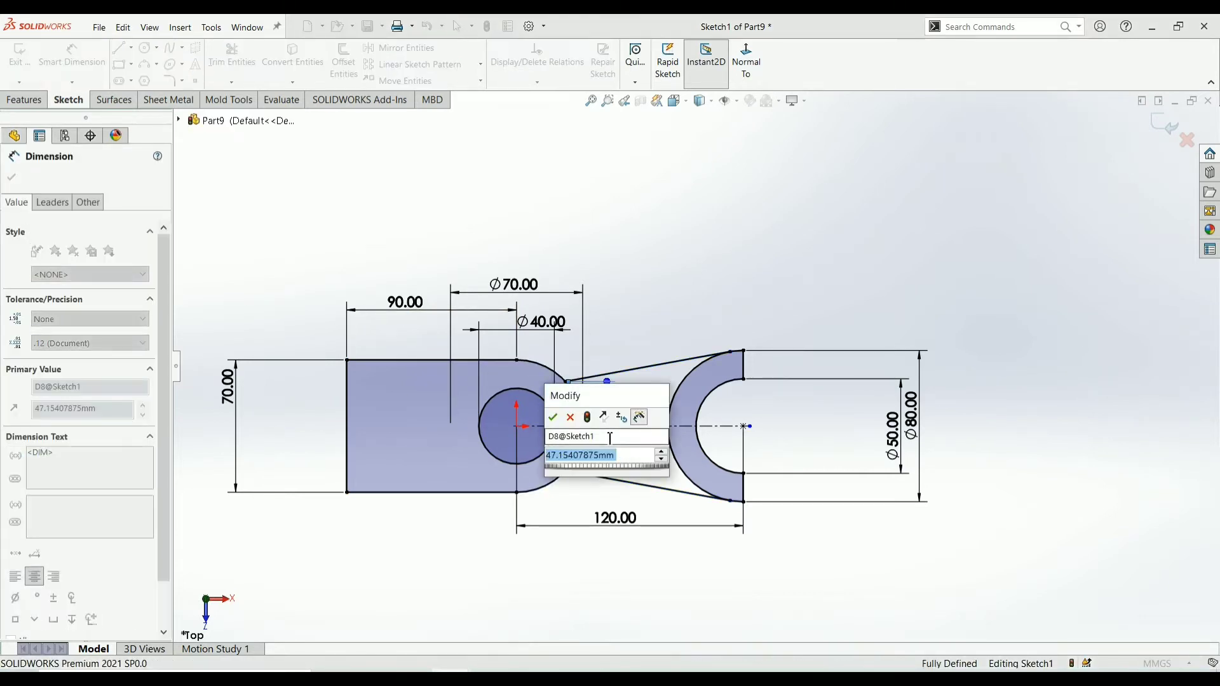
text(40)
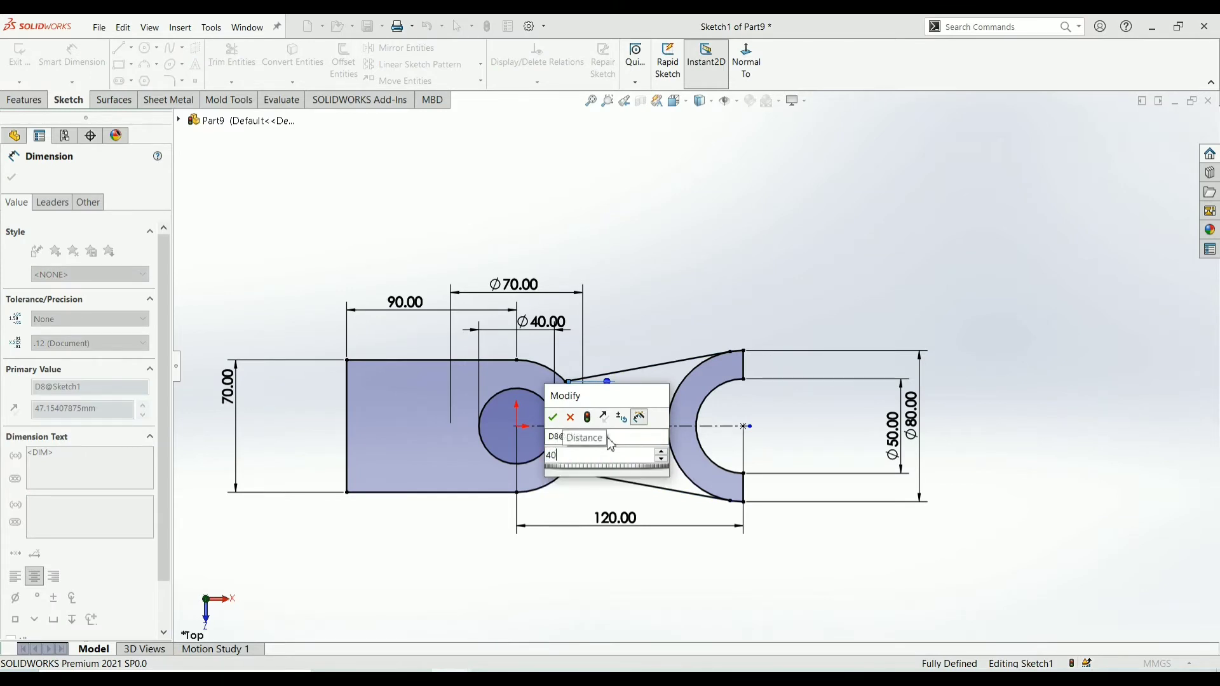
key(Return)
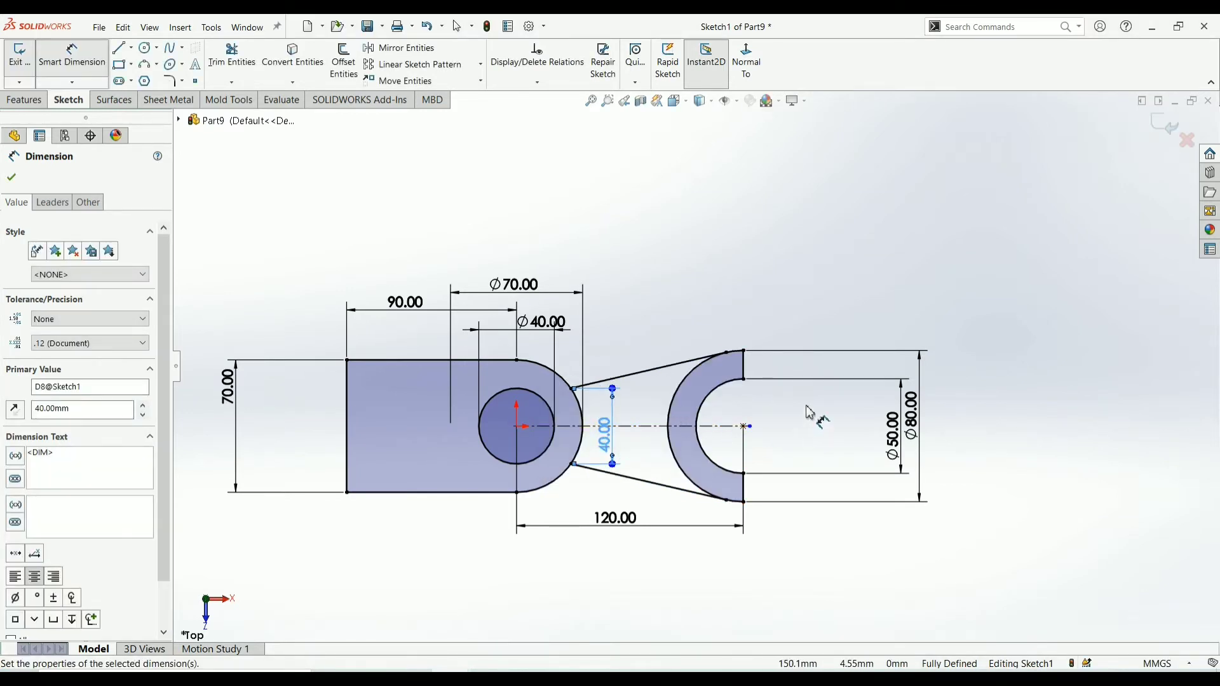
scroll(562, 483, up, 1)
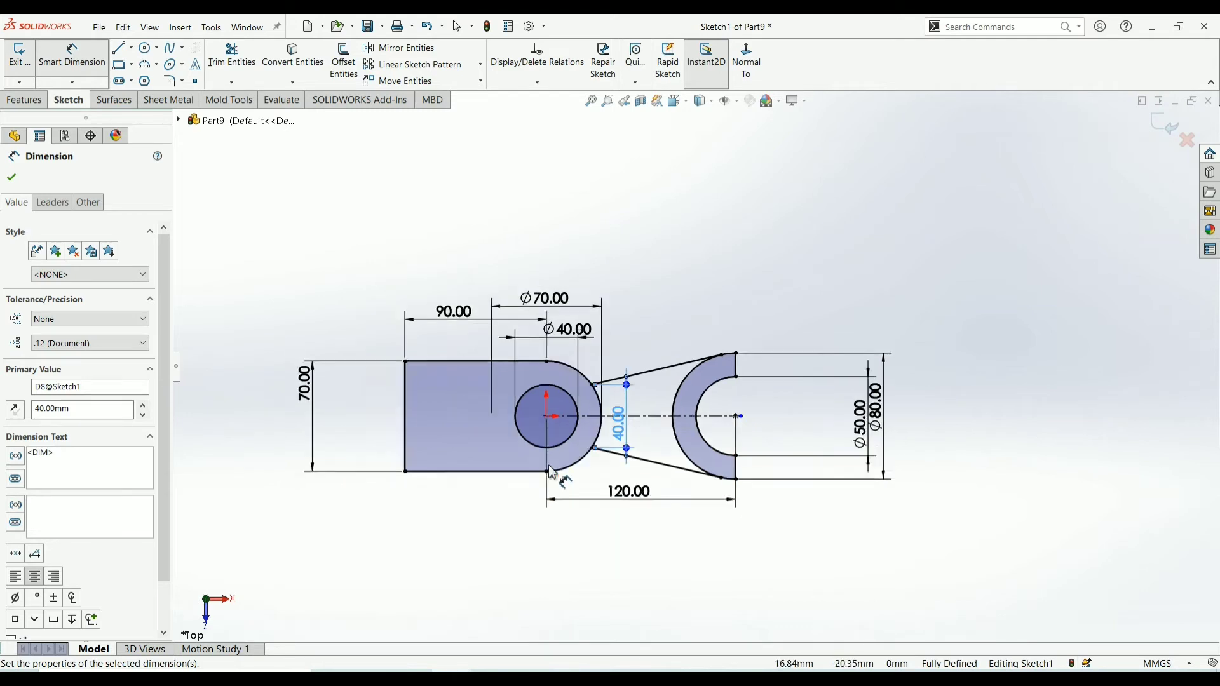
scroll(663, 402, up, 1)
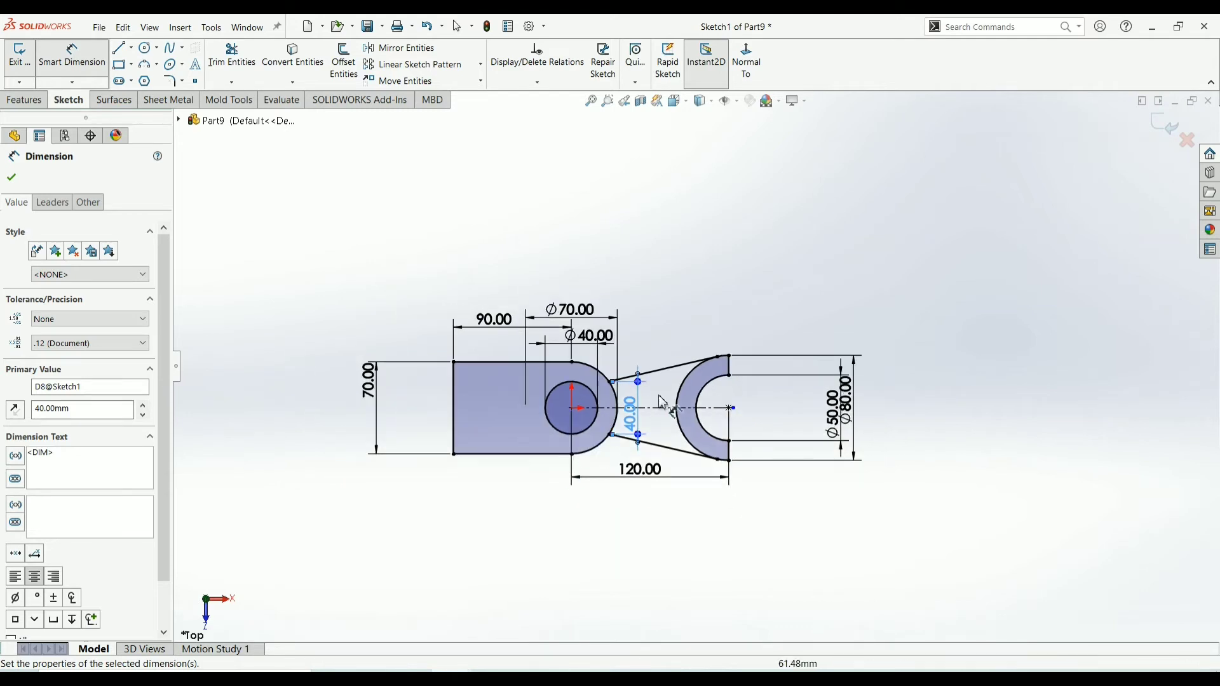
click(11, 179)
click(32, 100)
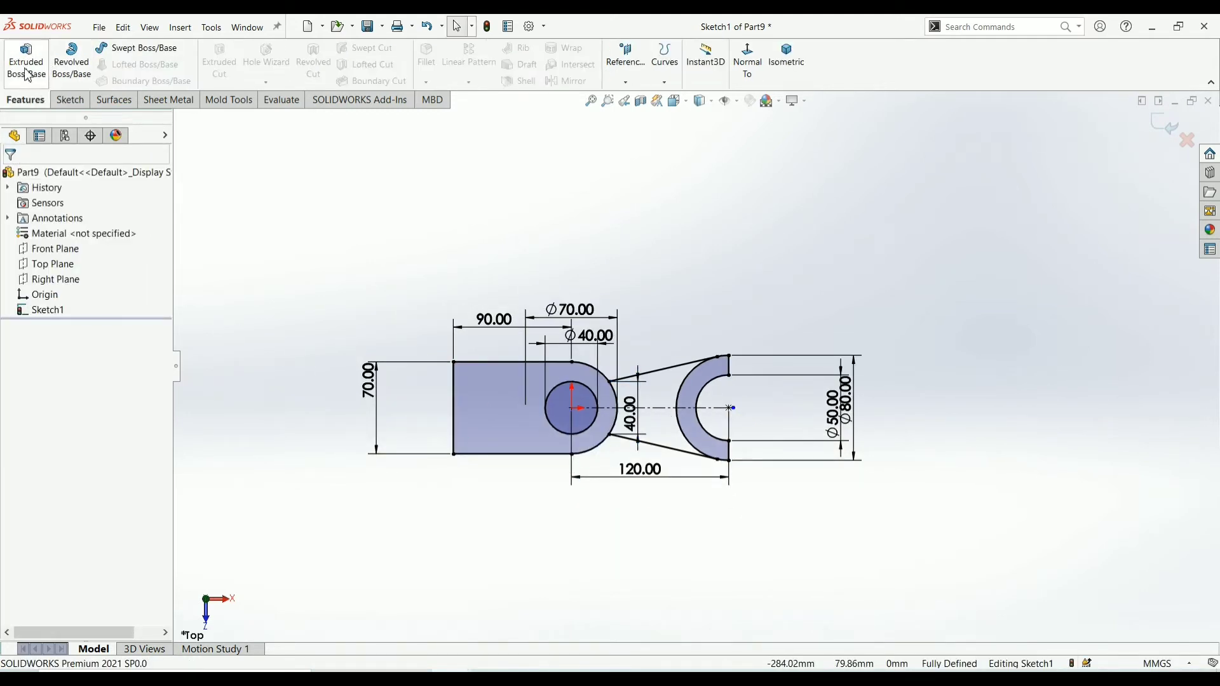
Extrude the rectangular block region with the Ø40 hole to a 60 mm depth.
click(28, 76)
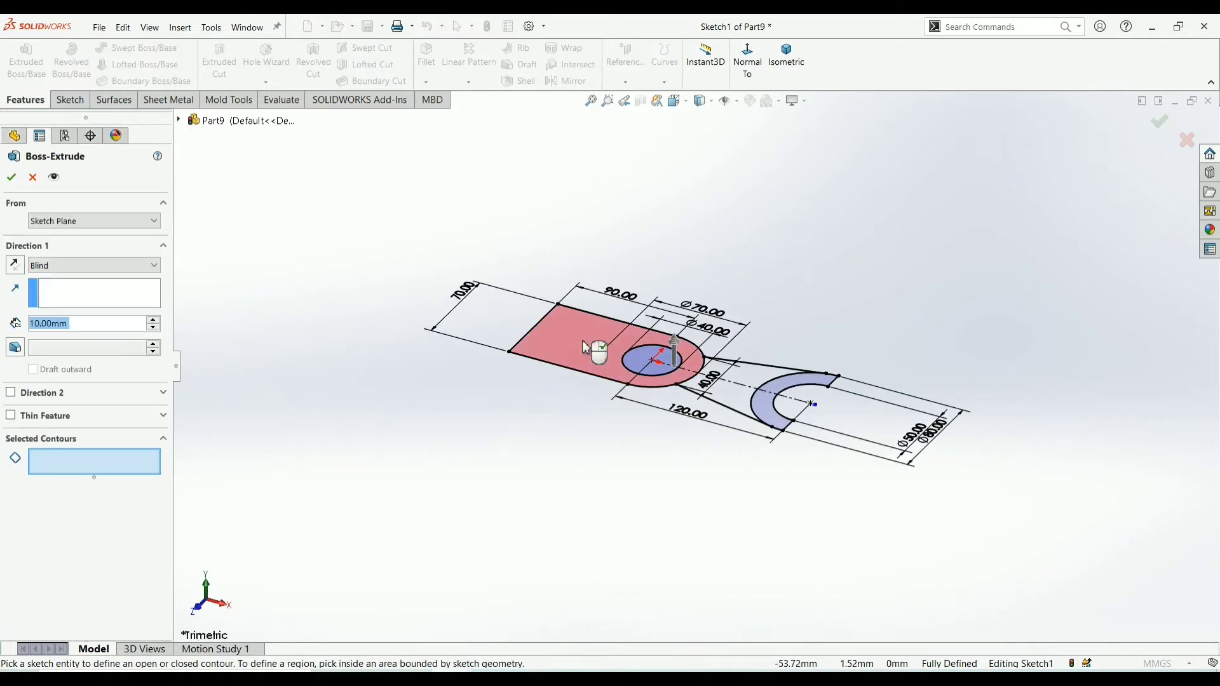
click(586, 349)
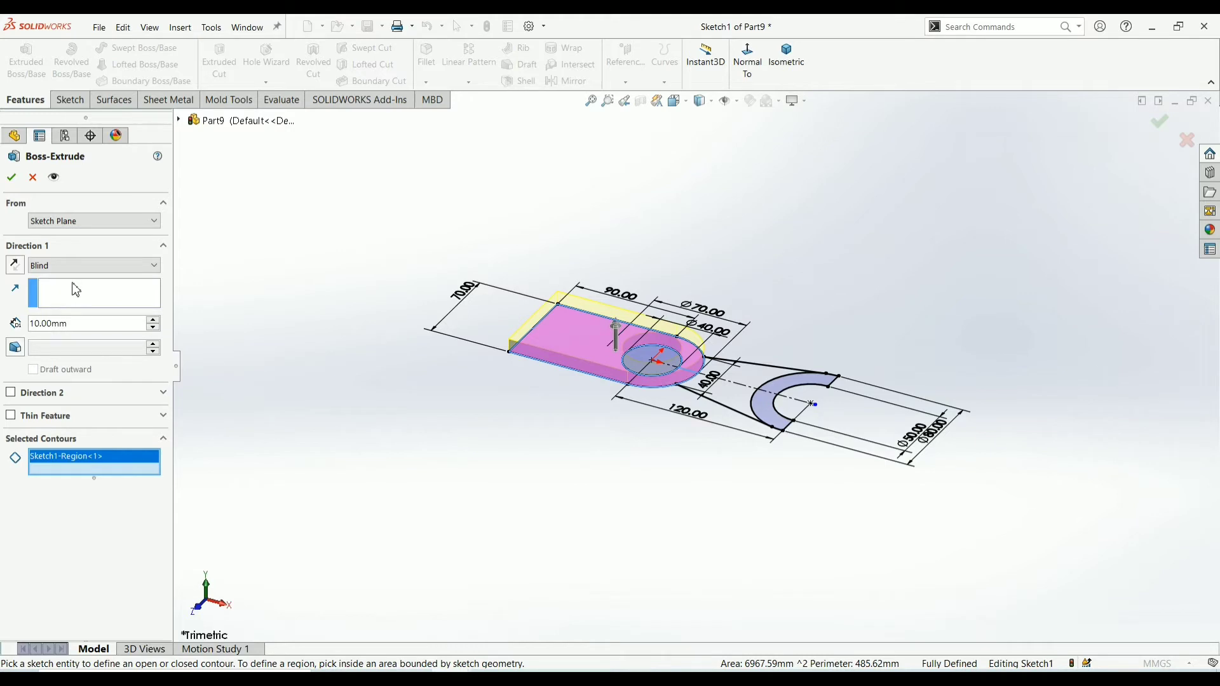
double_click(115, 323)
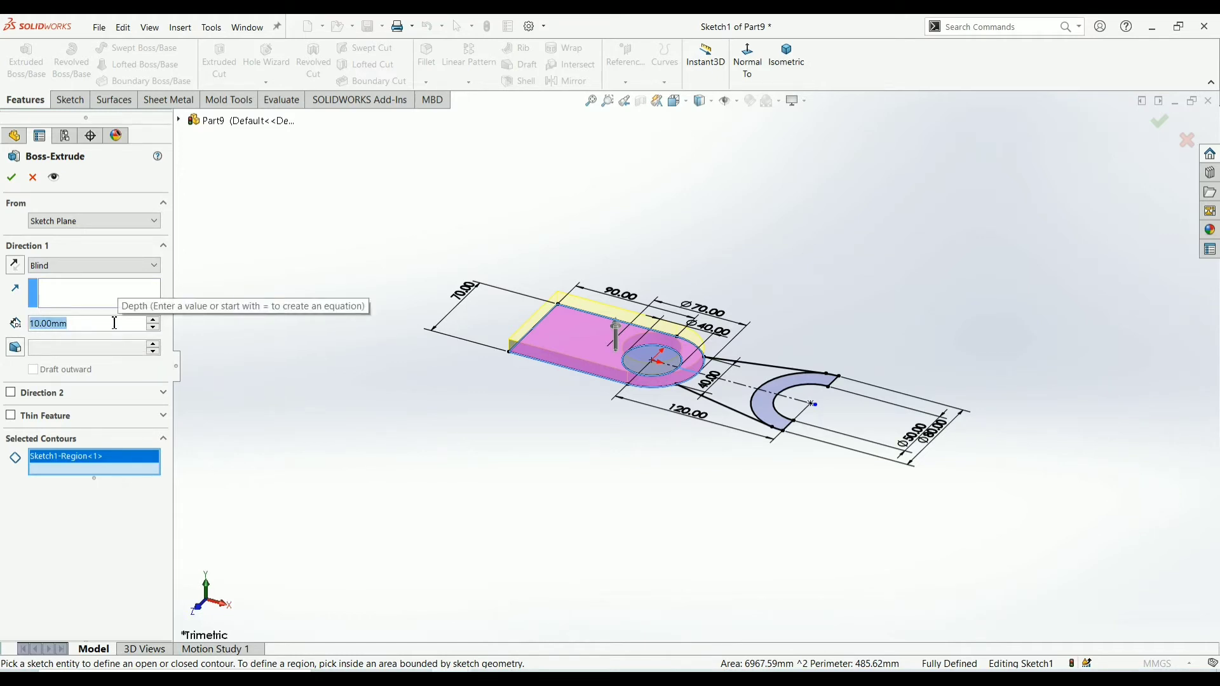
text(60)
key(Return)
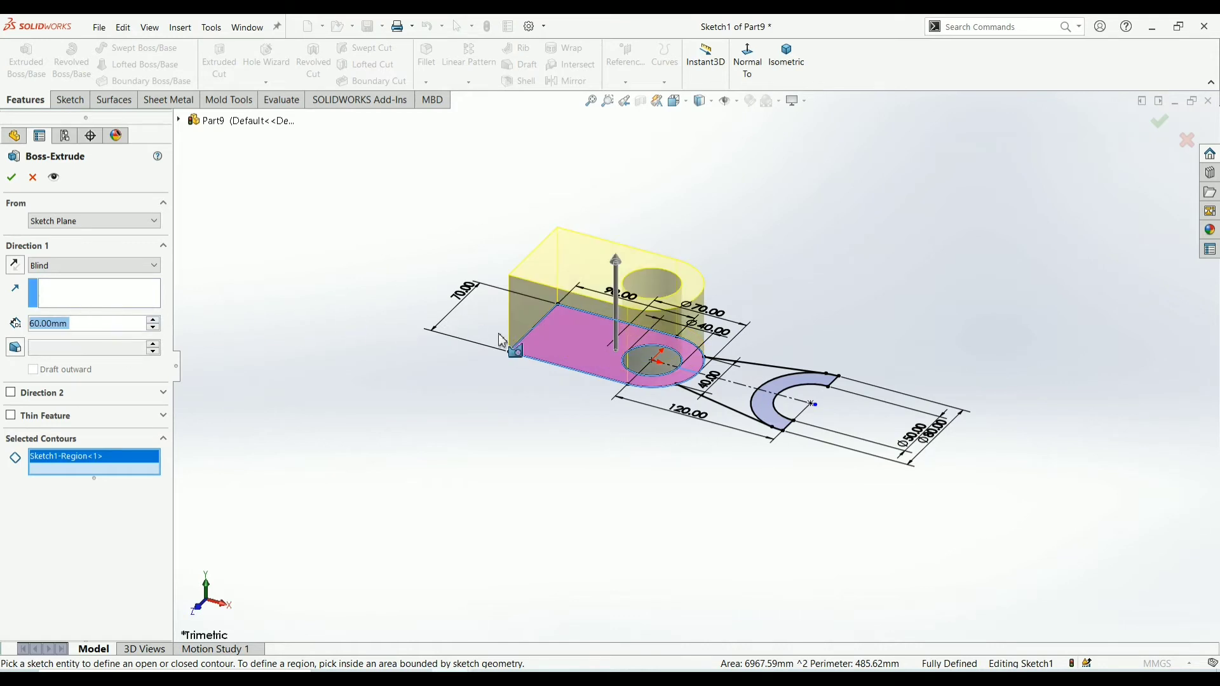
click(11, 179)
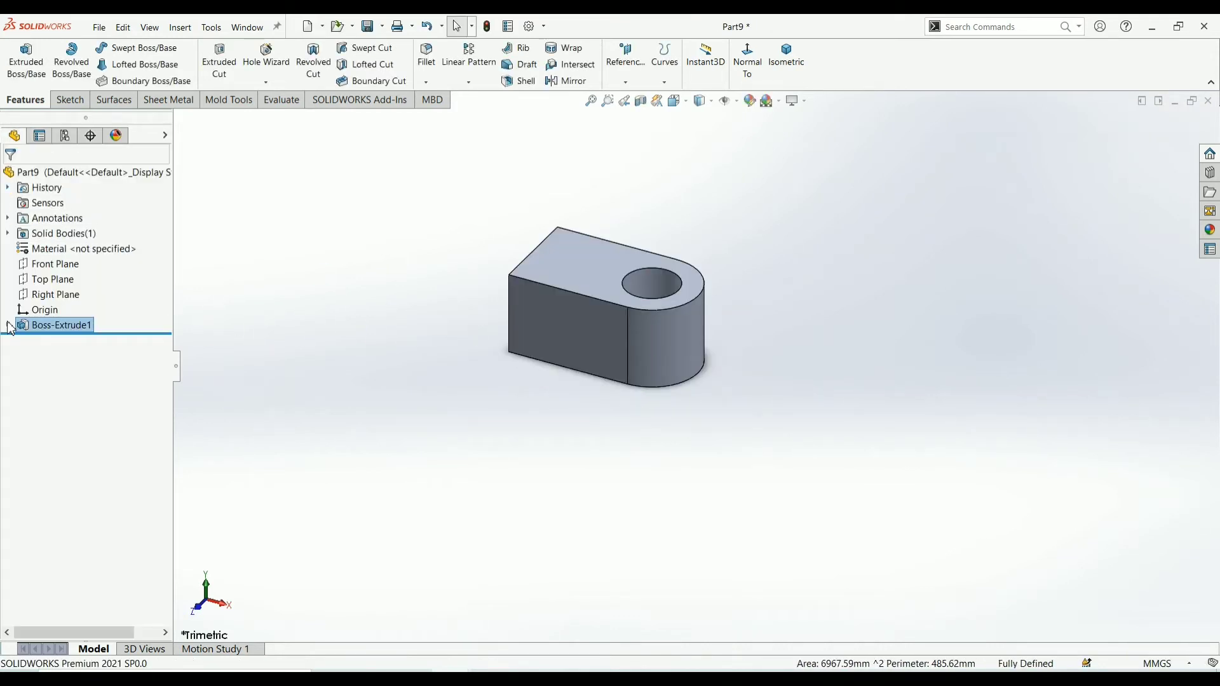
click(7, 326)
Extrude both fork ring regions of Sketch1 20 mm as a separate solid body.
click(50, 341)
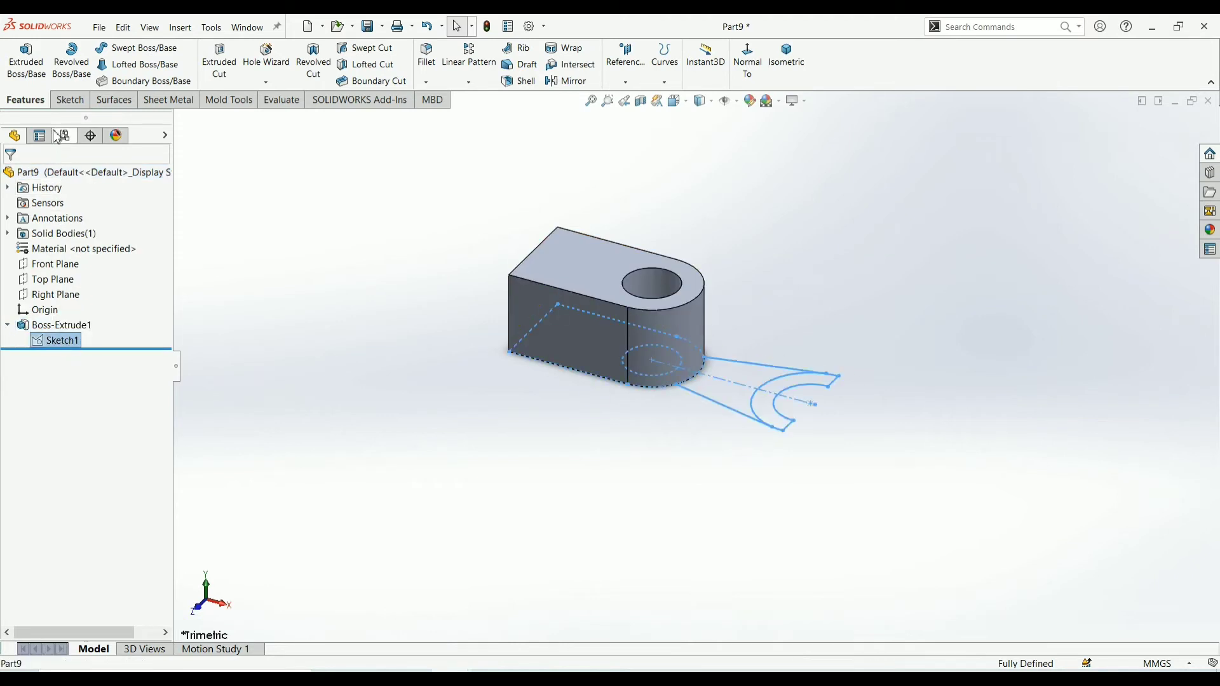
click(30, 75)
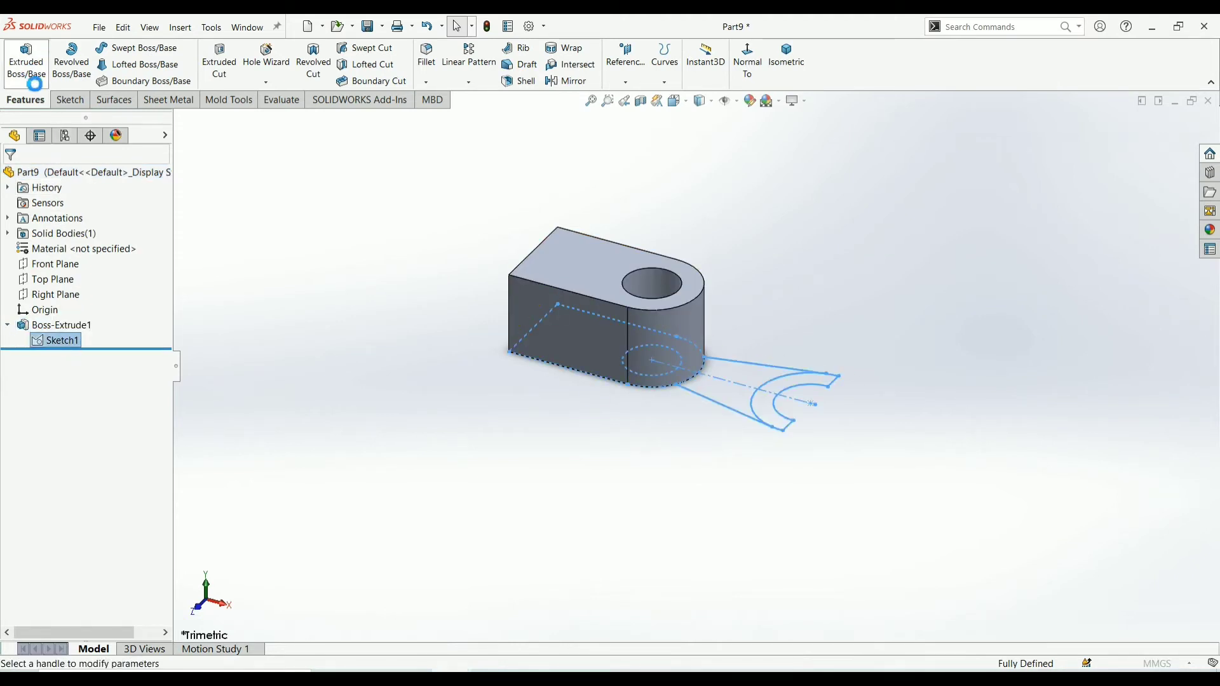
click(772, 413)
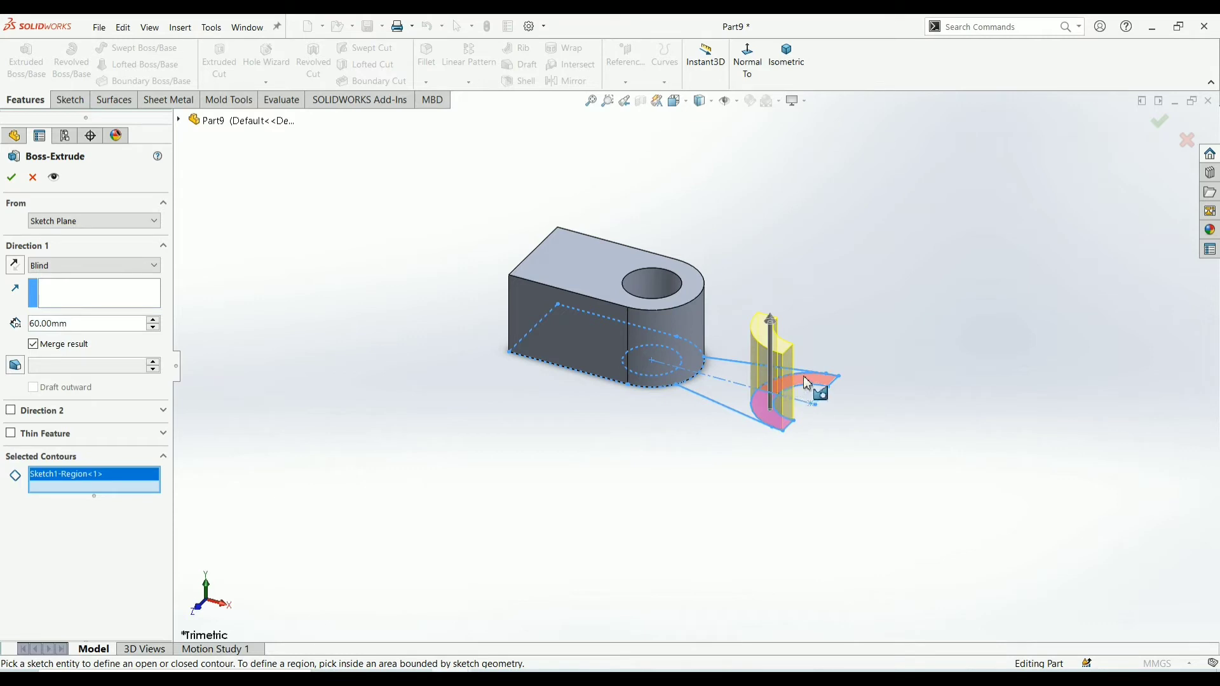
click(808, 385)
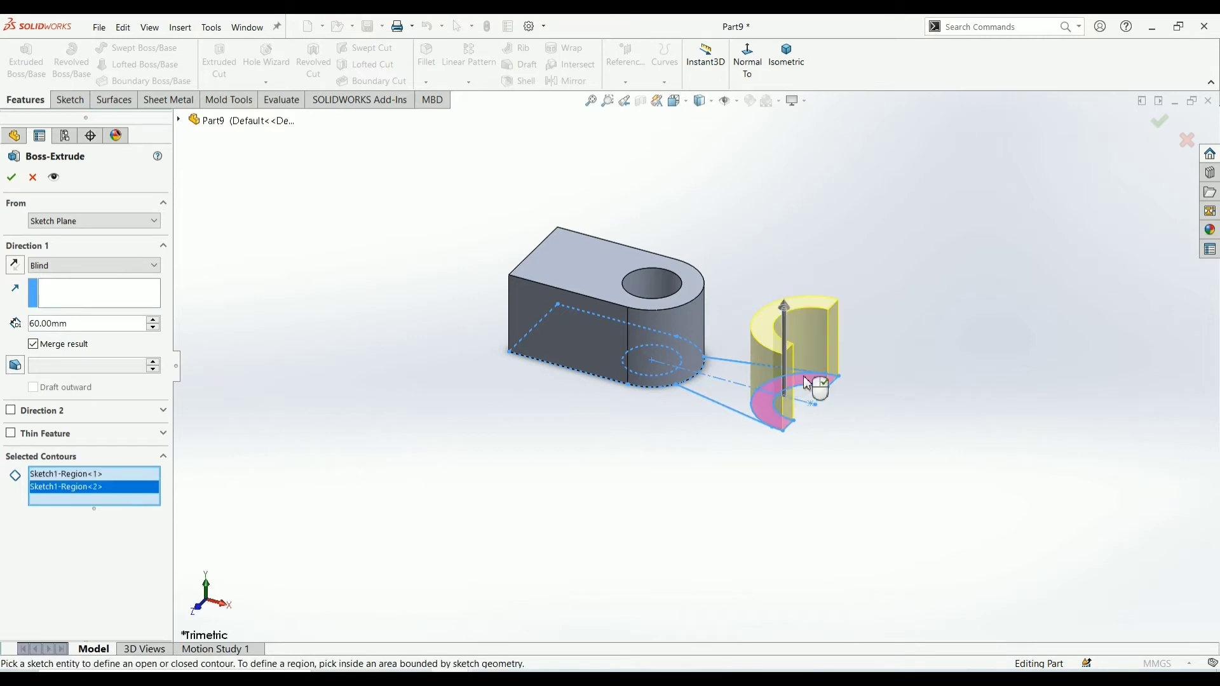
click(155, 328)
click(154, 328)
click(154, 328)
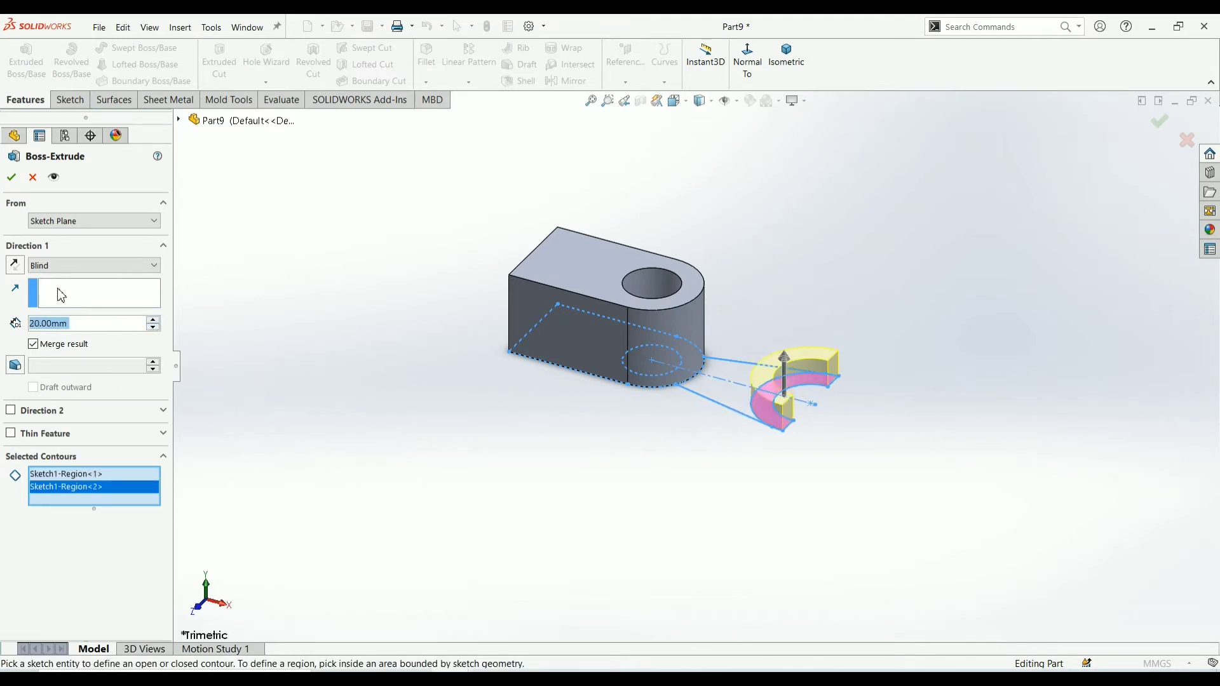
click(12, 179)
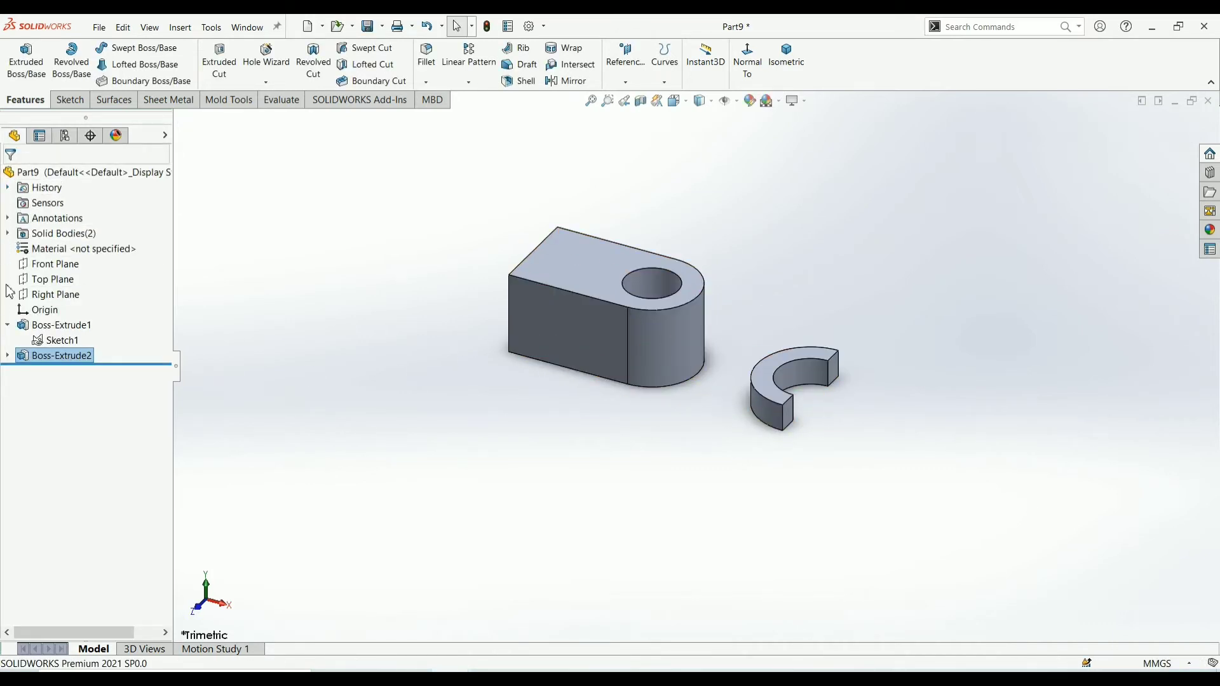
click(56, 341)
Extrude the two tapered arm regions of Sketch1 10 mm, merging block and fork.
click(14, 60)
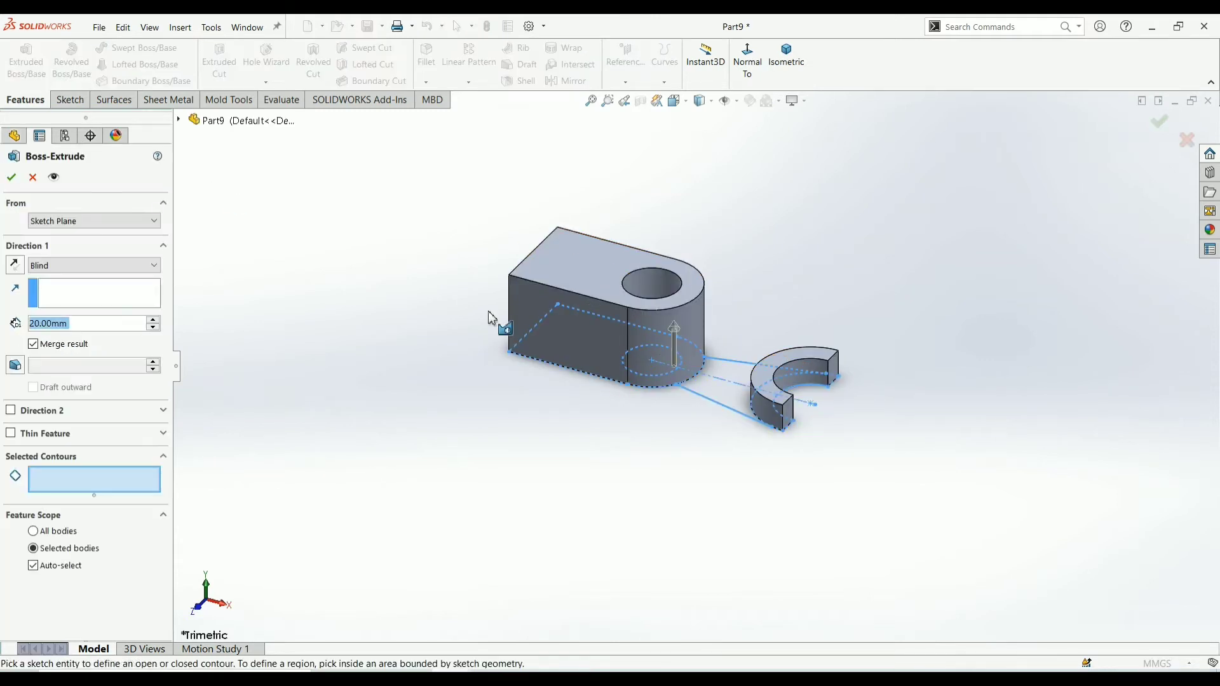
click(737, 373)
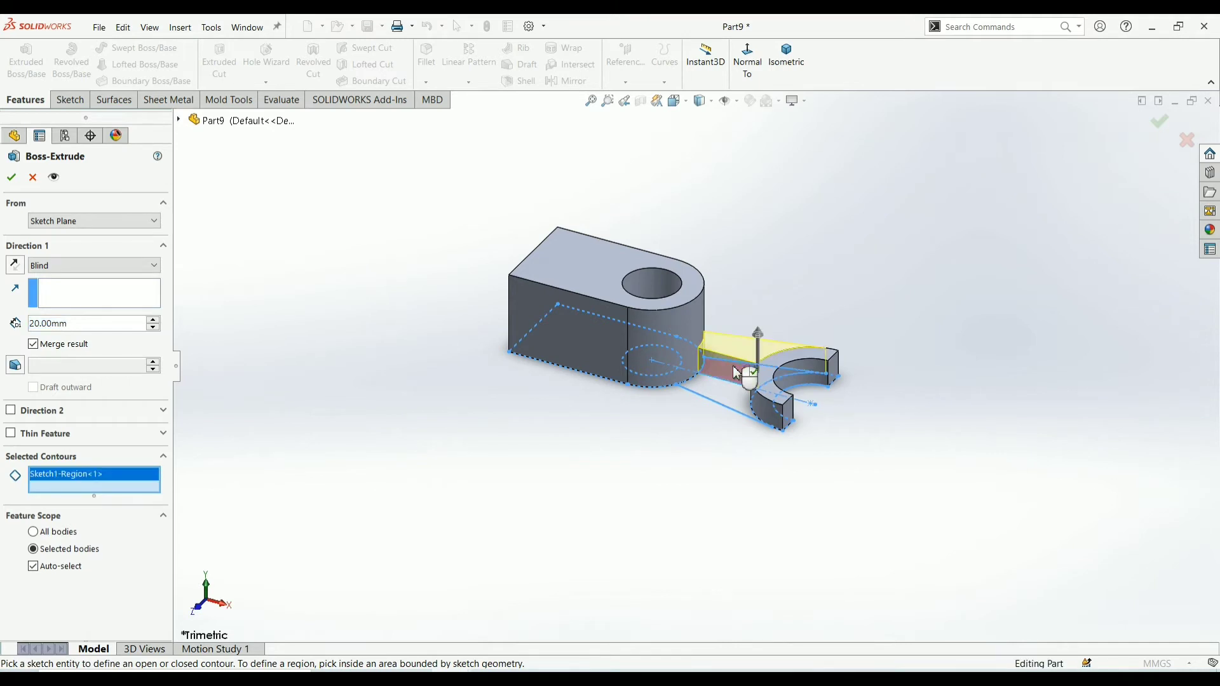
click(730, 402)
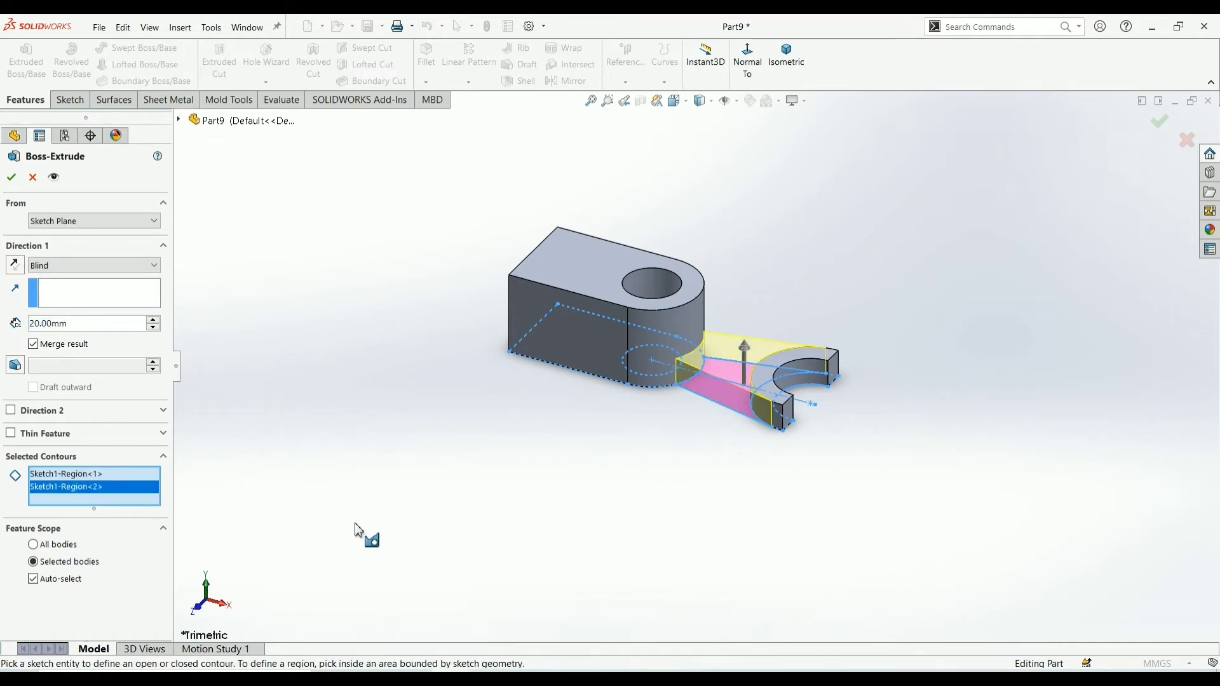
double_click(86, 323)
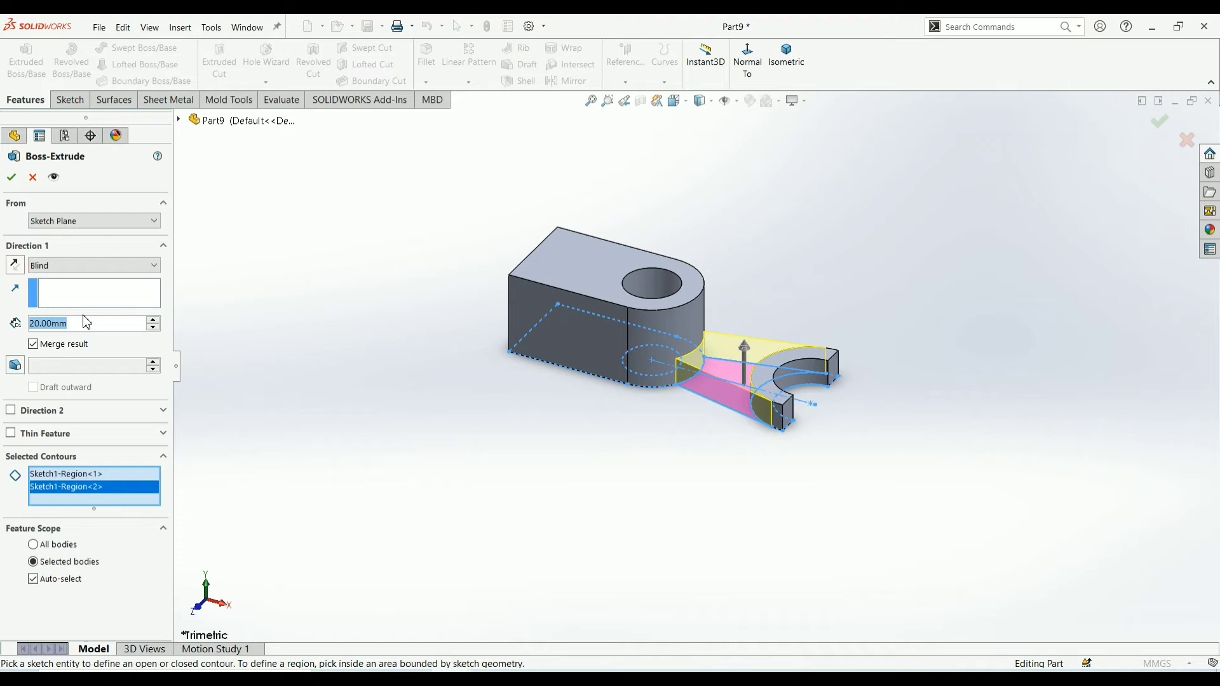
text(10)
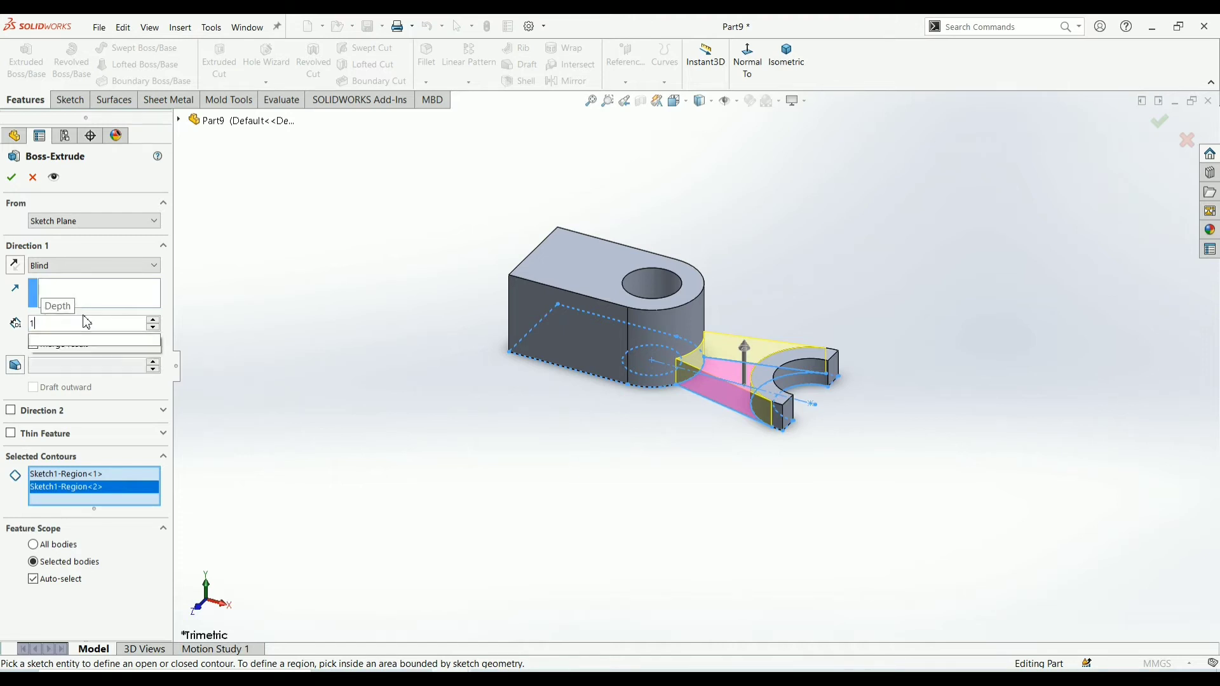
key(Return)
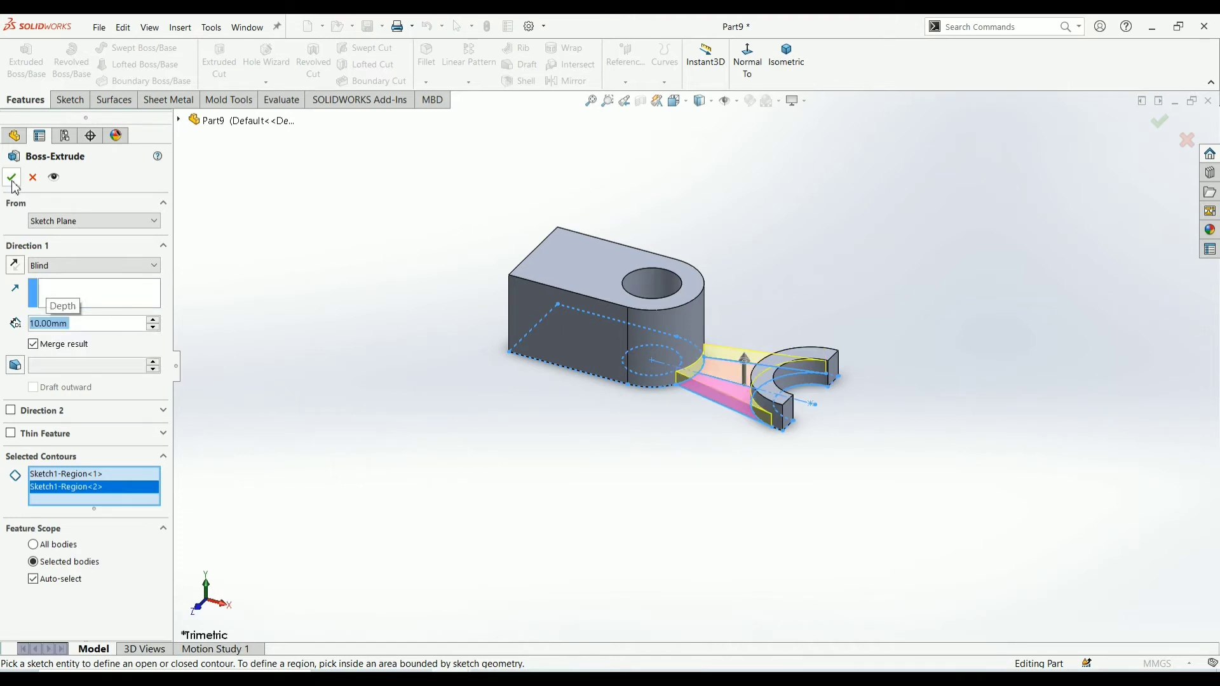
click(13, 181)
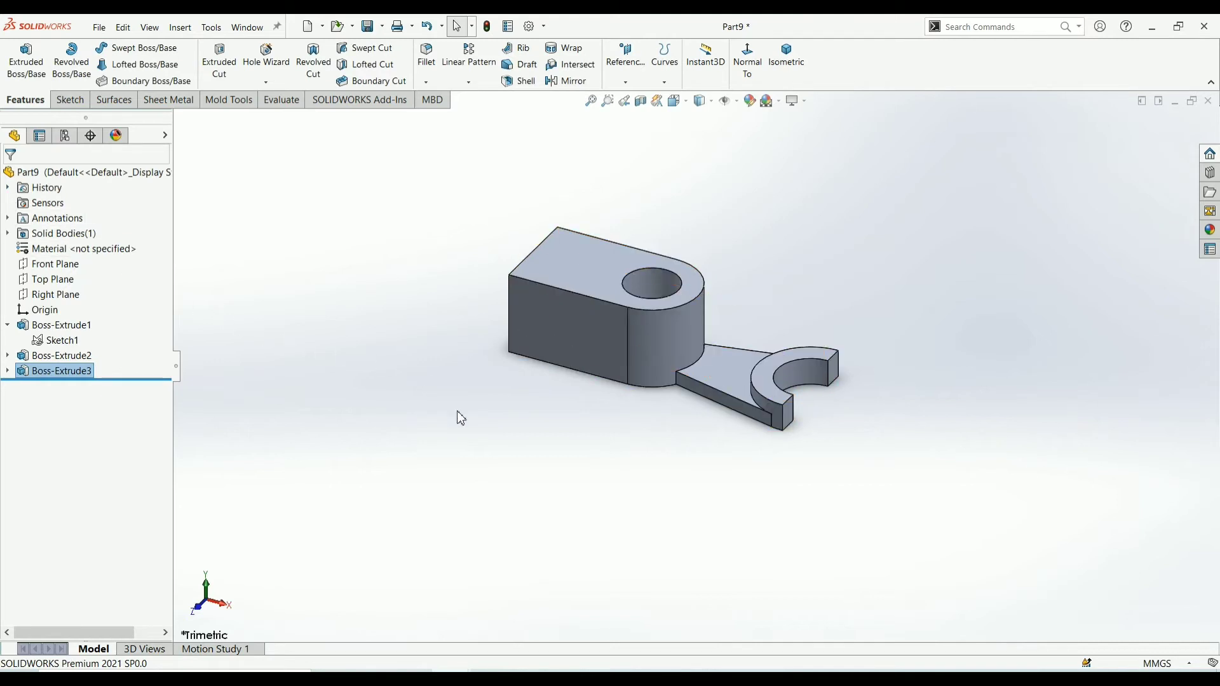
mouse_move(528, 510)
middle_down()
mouse_move(602, 422)
mouse_move(570, 547)
mouse_move(563, 455)
middle_up()
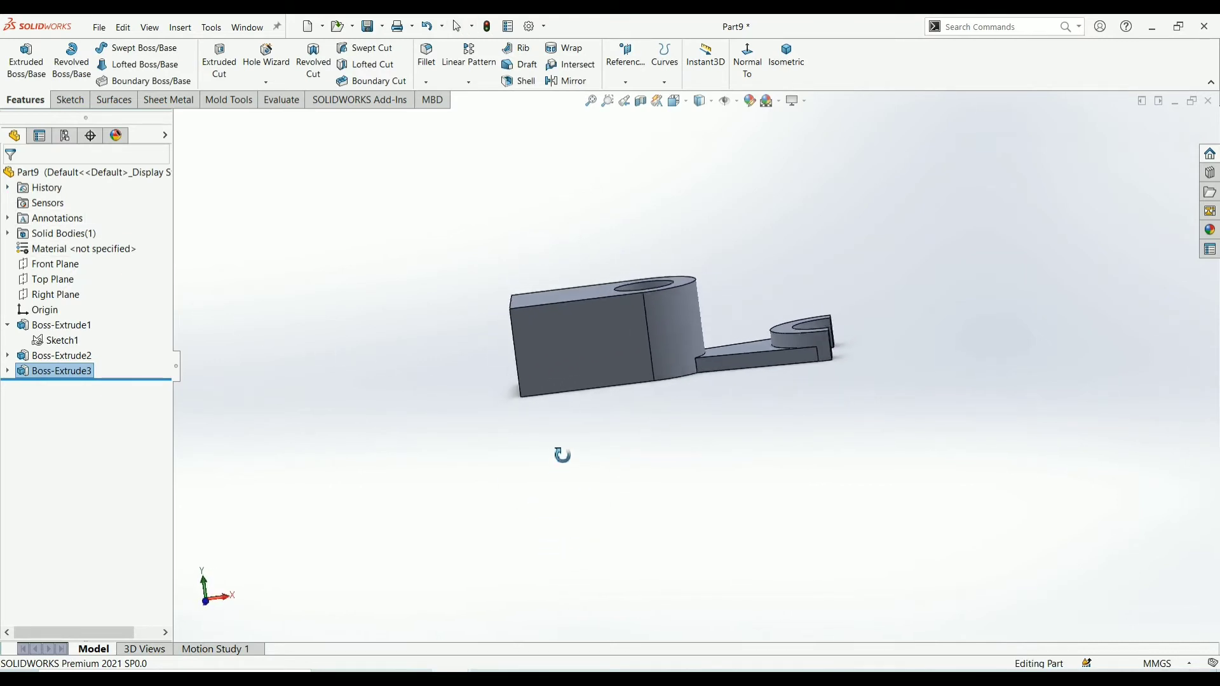
click(580, 337)
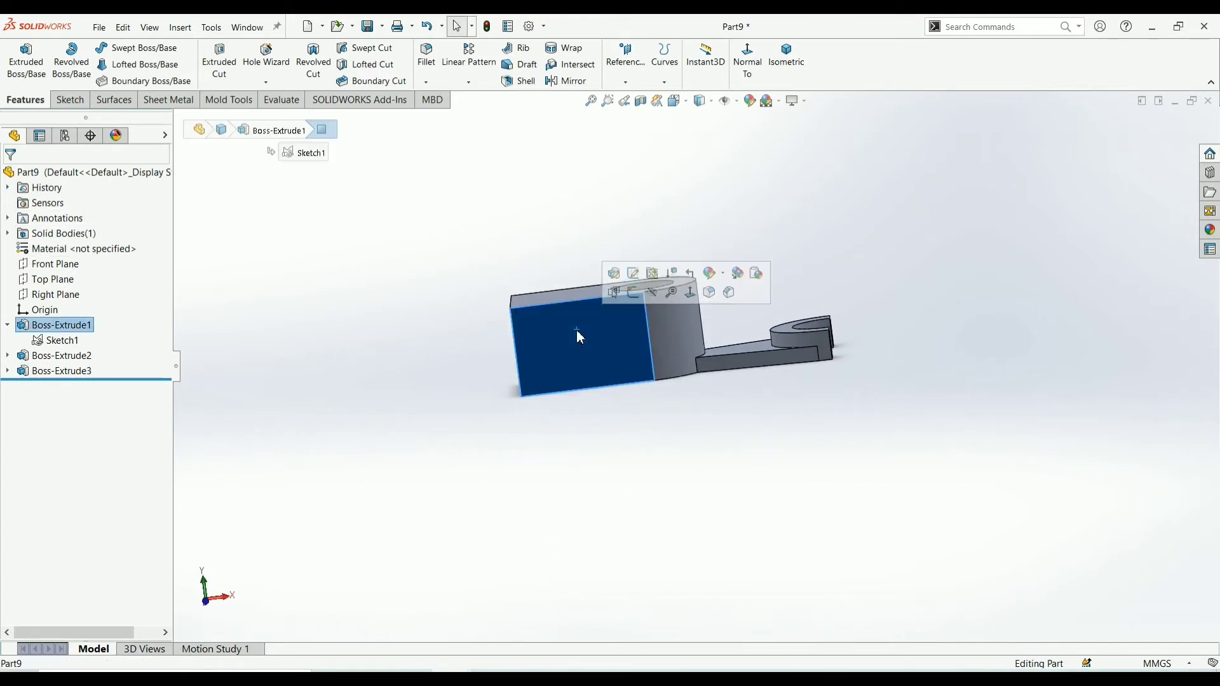
click(431, 368)
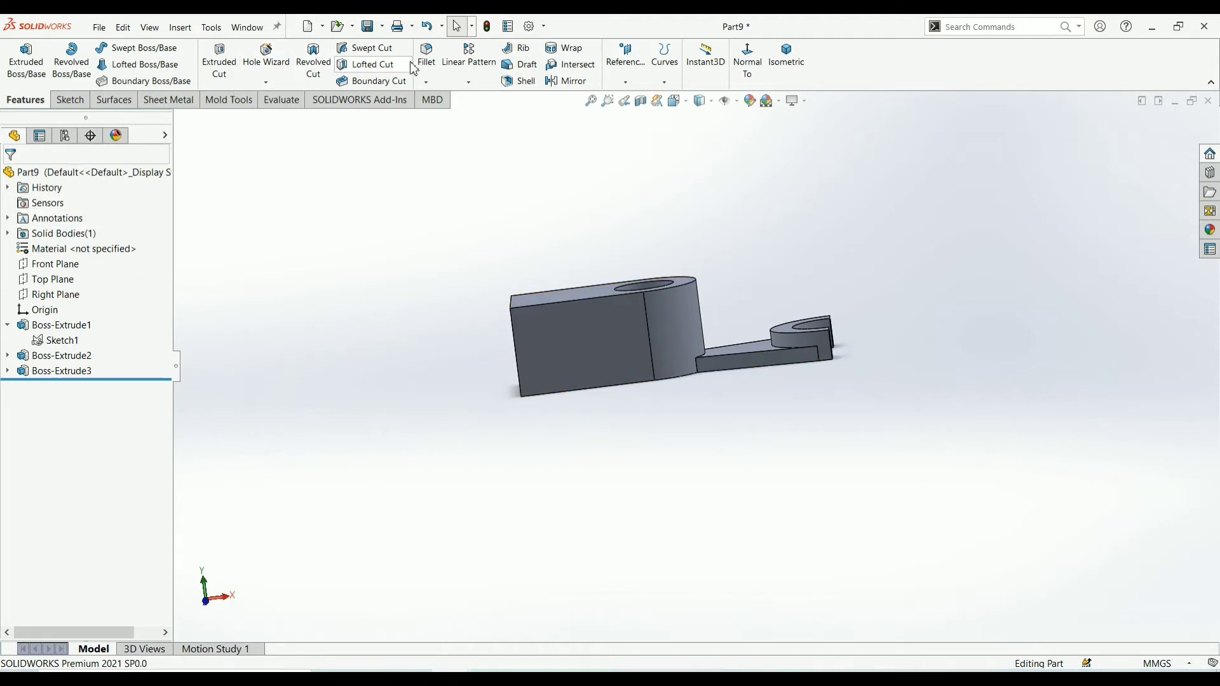
Set up a full-round fillet with the top face as first side set and front faces as centre set.
click(427, 57)
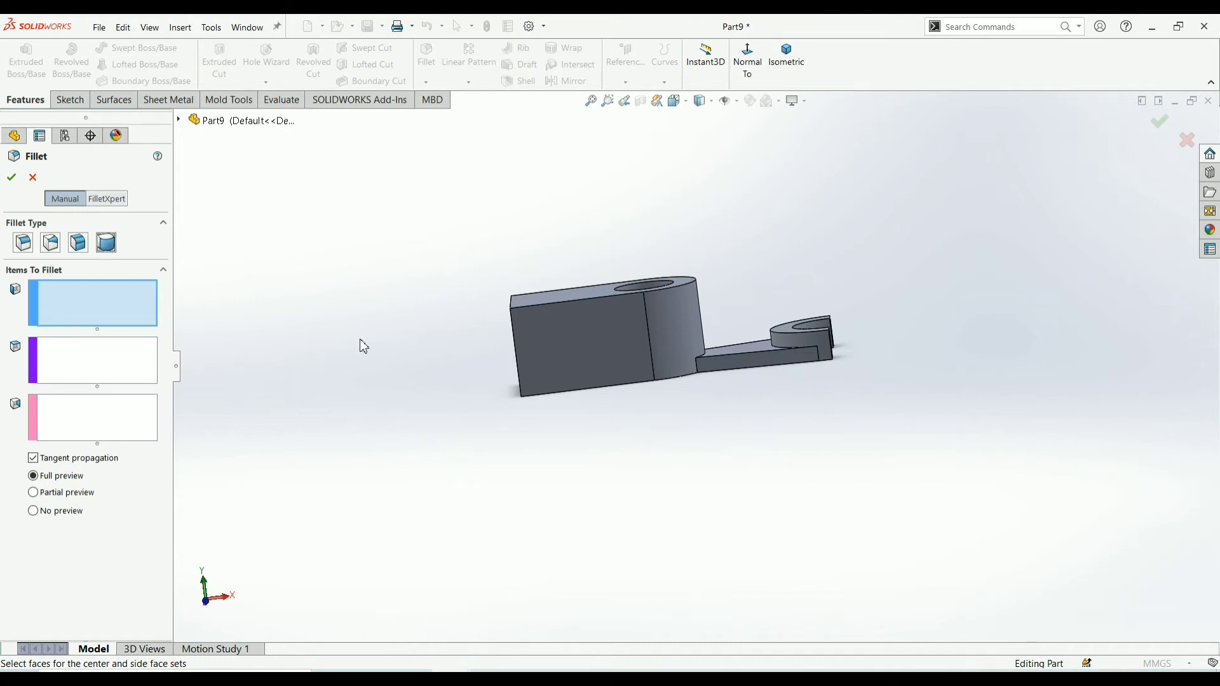
mouse_move(364, 346)
middle_down()
mouse_move(430, 384)
mouse_move(590, 310)
middle_up()
click(613, 304)
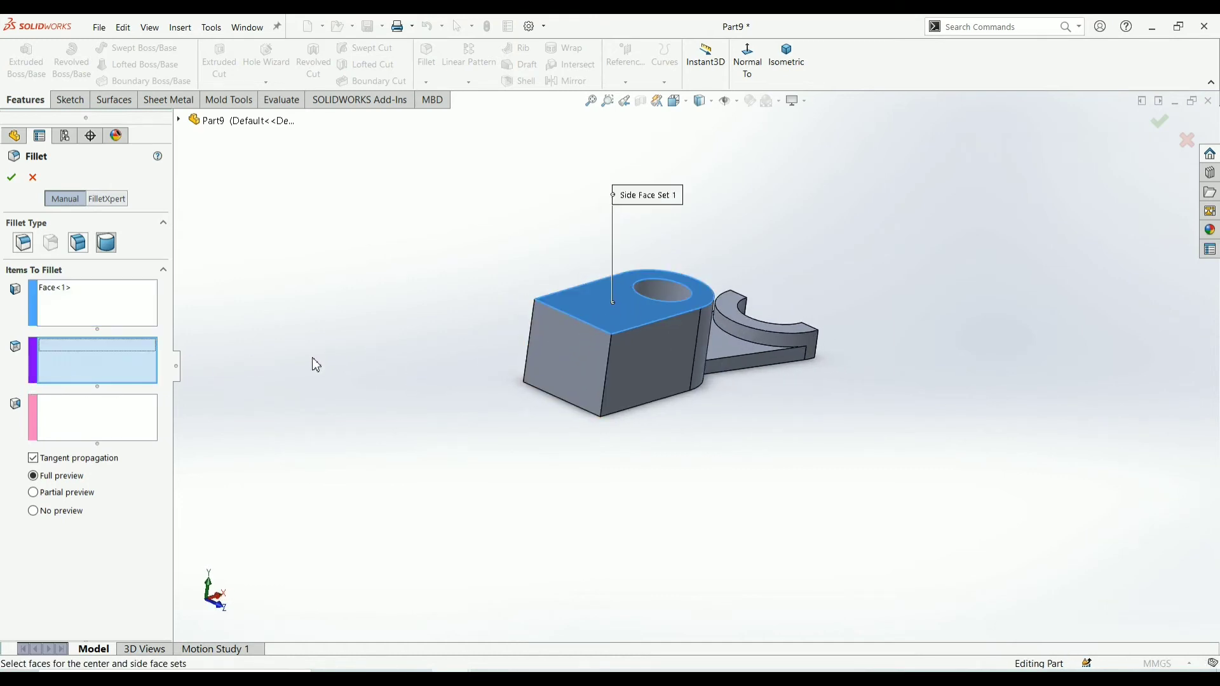
click(570, 359)
middle_drag(438, 431, 547, 286)
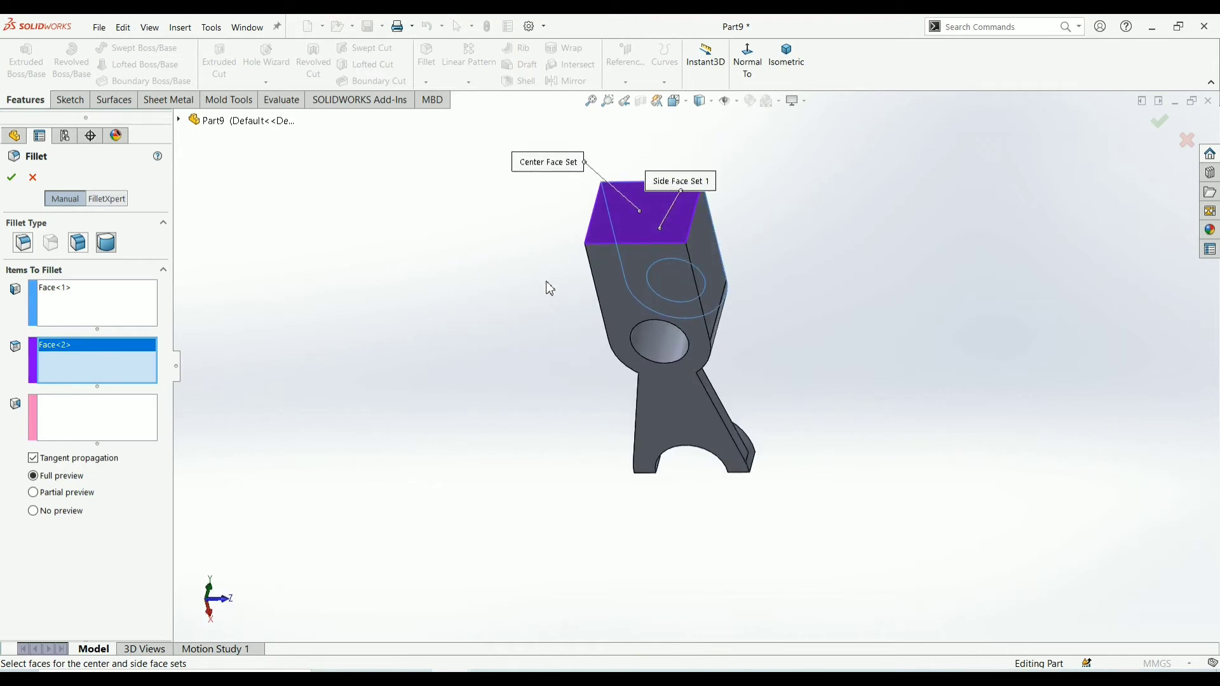
click(605, 316)
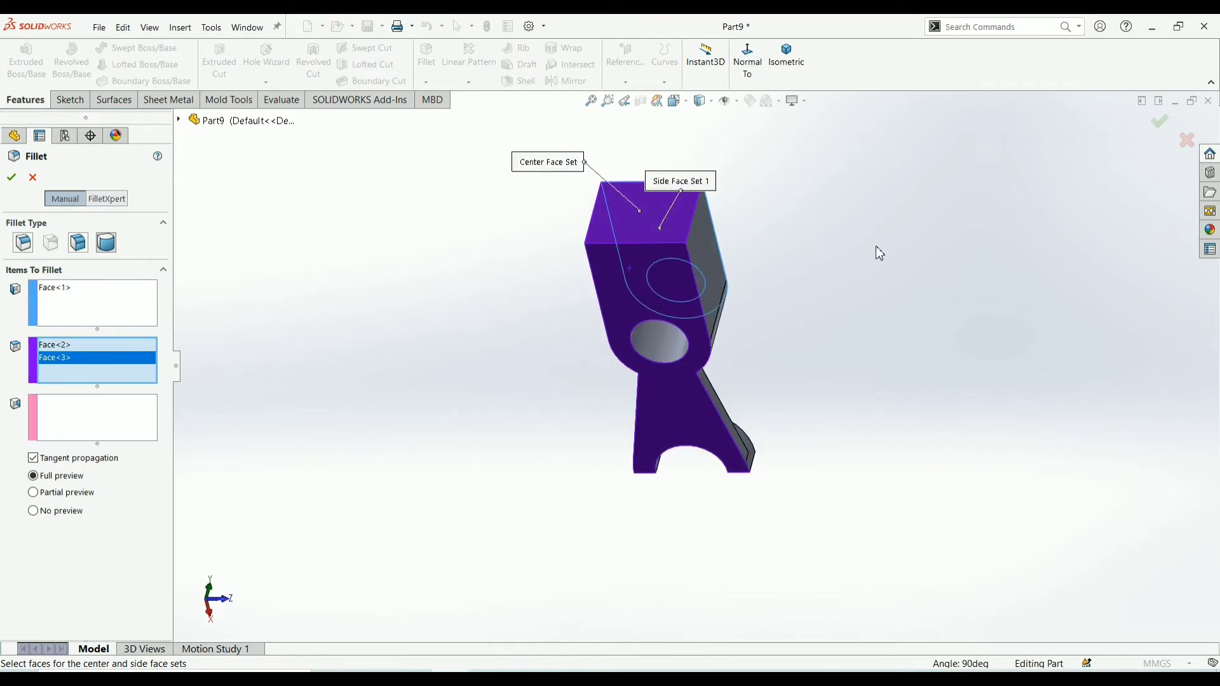
mouse_move(879, 253)
middle_down()
mouse_move(915, 275)
mouse_move(841, 327)
mouse_move(839, 229)
mouse_move(899, 382)
mouse_move(858, 430)
mouse_move(830, 392)
mouse_move(790, 444)
mouse_move(822, 462)
middle_up()
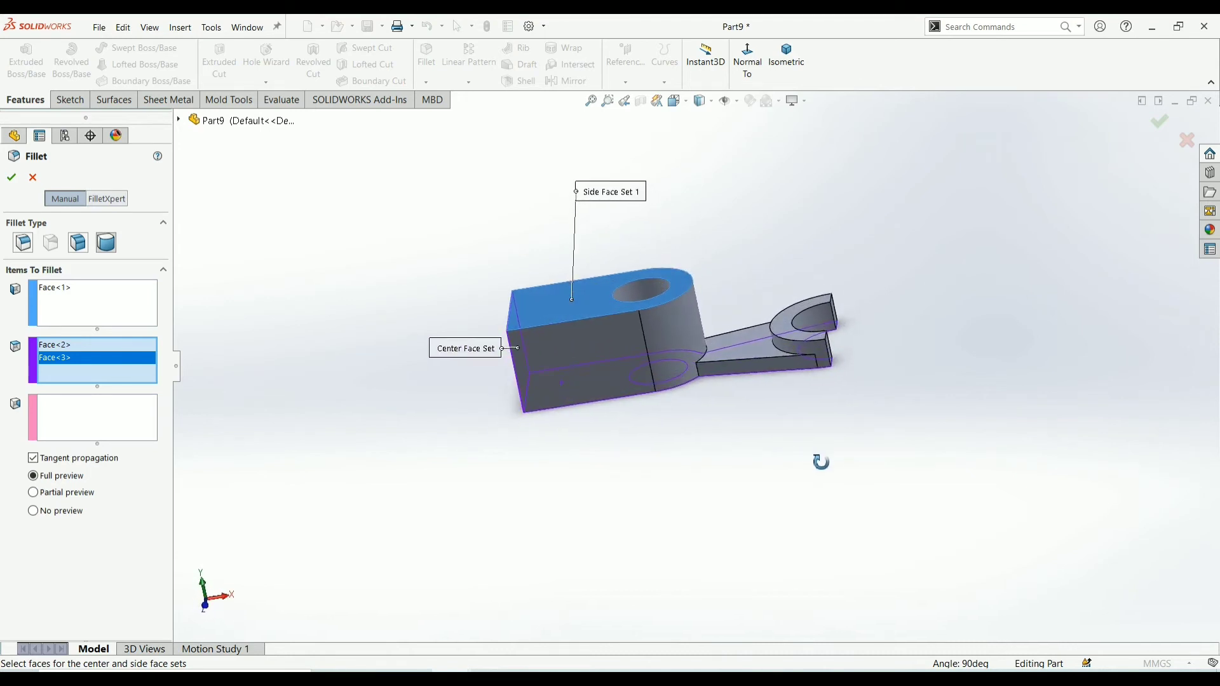
click(11, 183)
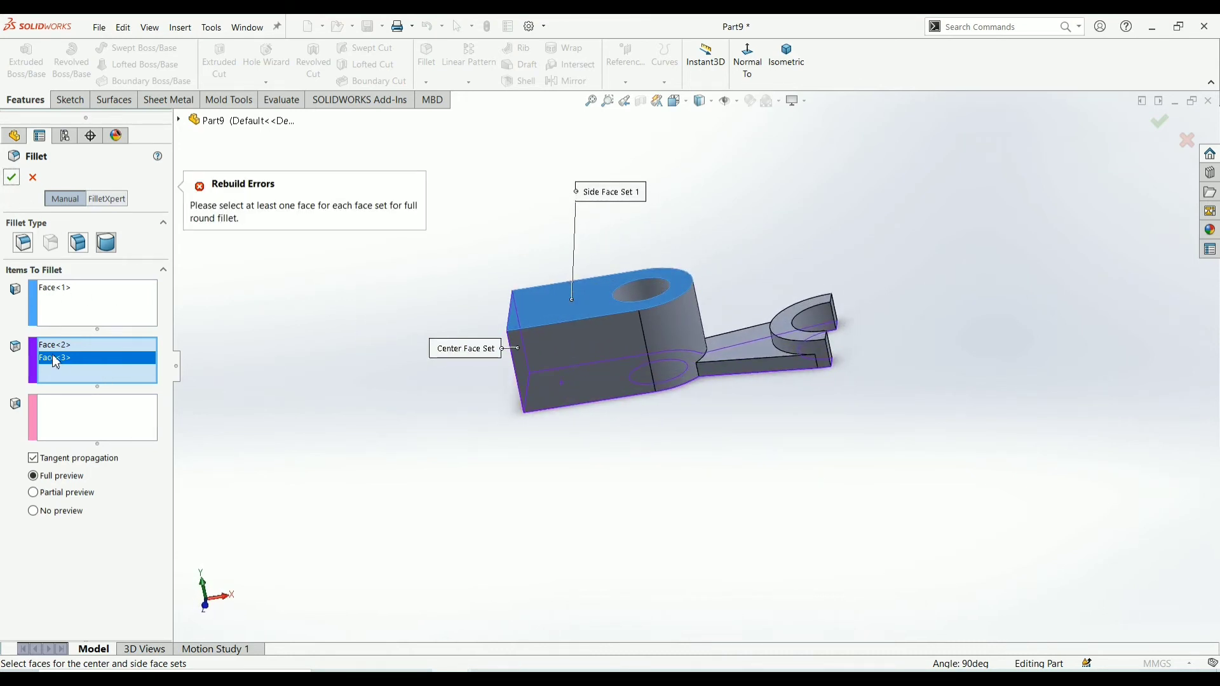
Remove the extra Face<3>, add the bottom face as second side set, and apply.
right_click(56, 361)
click(89, 380)
click(71, 404)
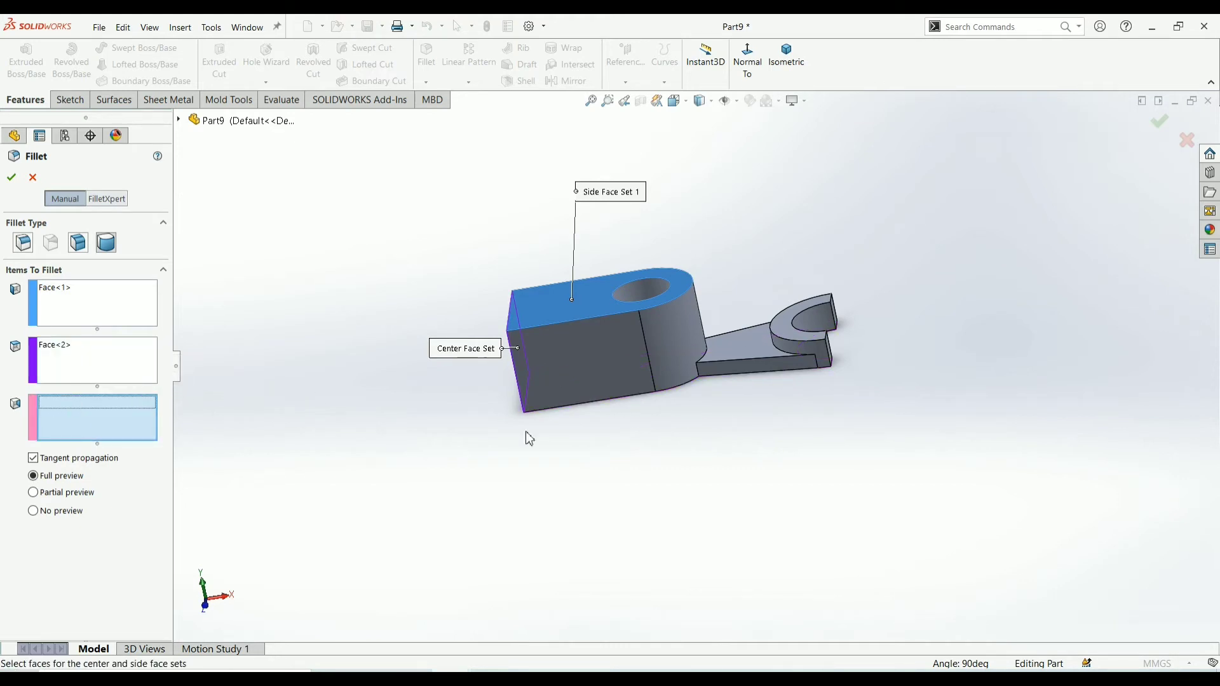
middle_drag(575, 479, 615, 288)
click(560, 368)
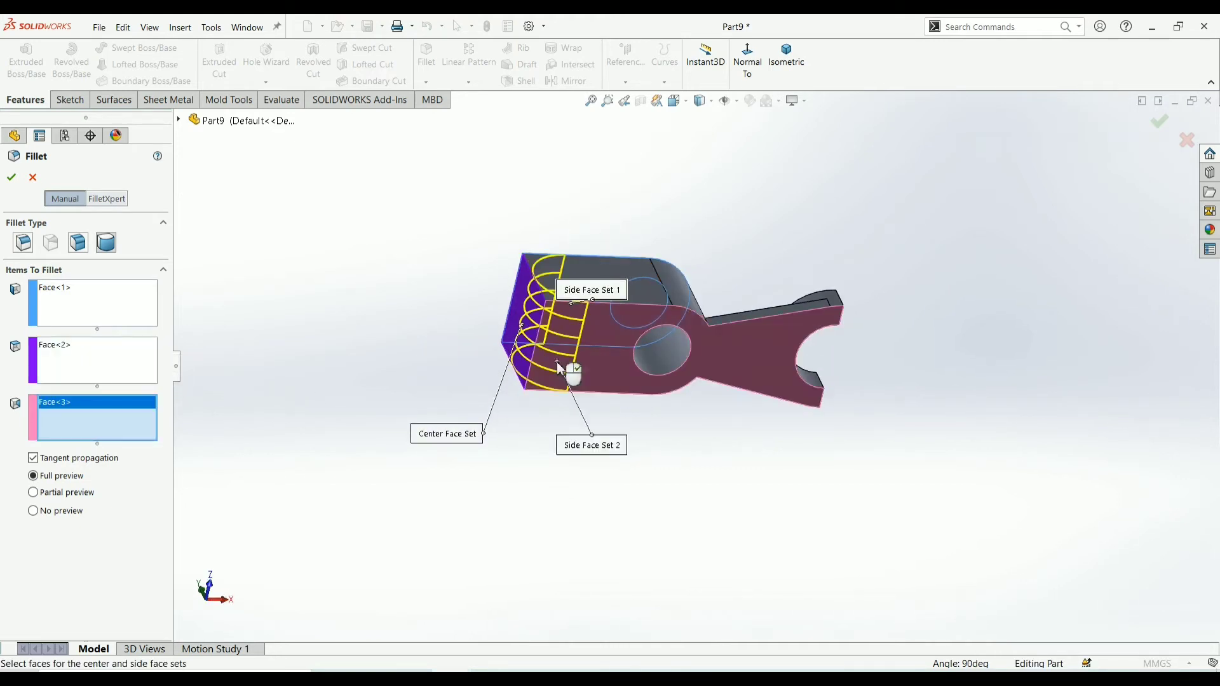
middle_drag(674, 138, 672, 371)
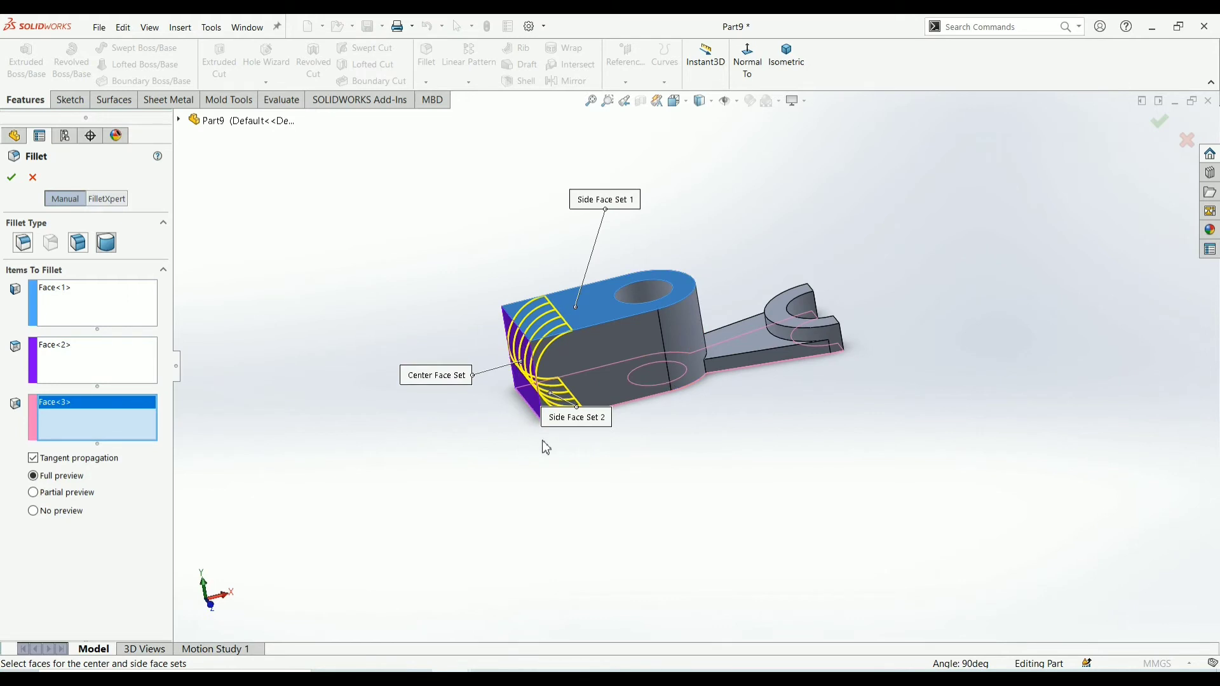
click(13, 179)
middle_drag(863, 170, 886, 155)
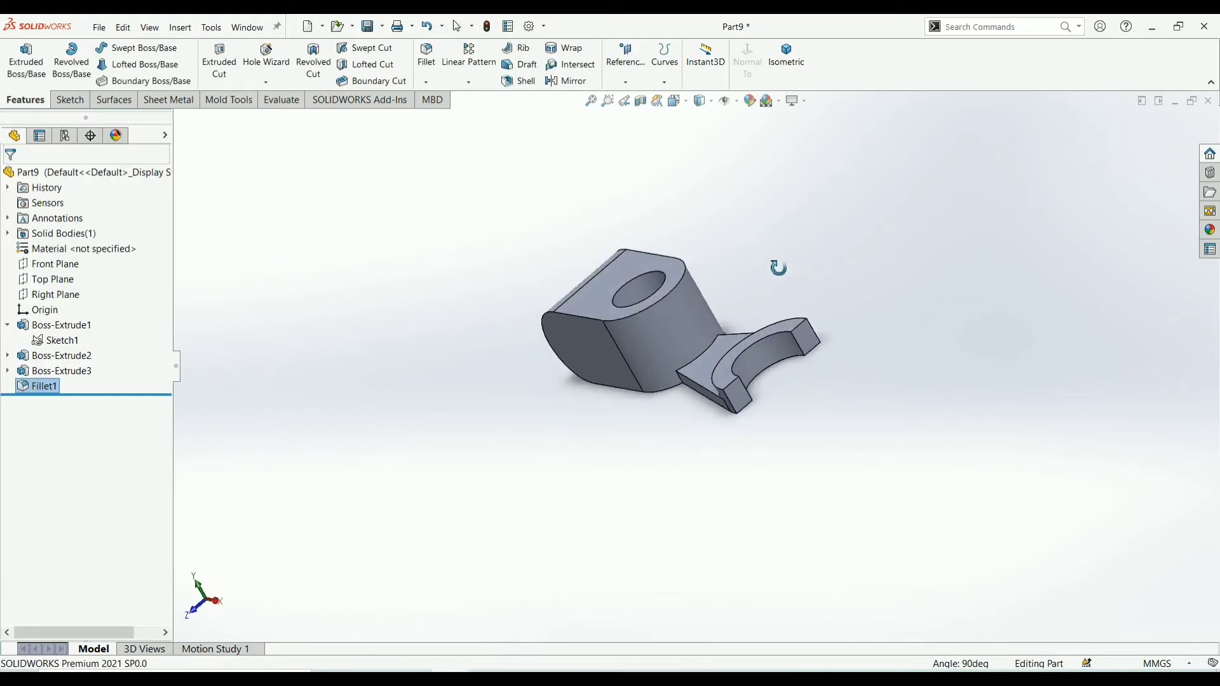
Sketch two concentric circles centred on the rounded end on the boss's flat face.
click(591, 295)
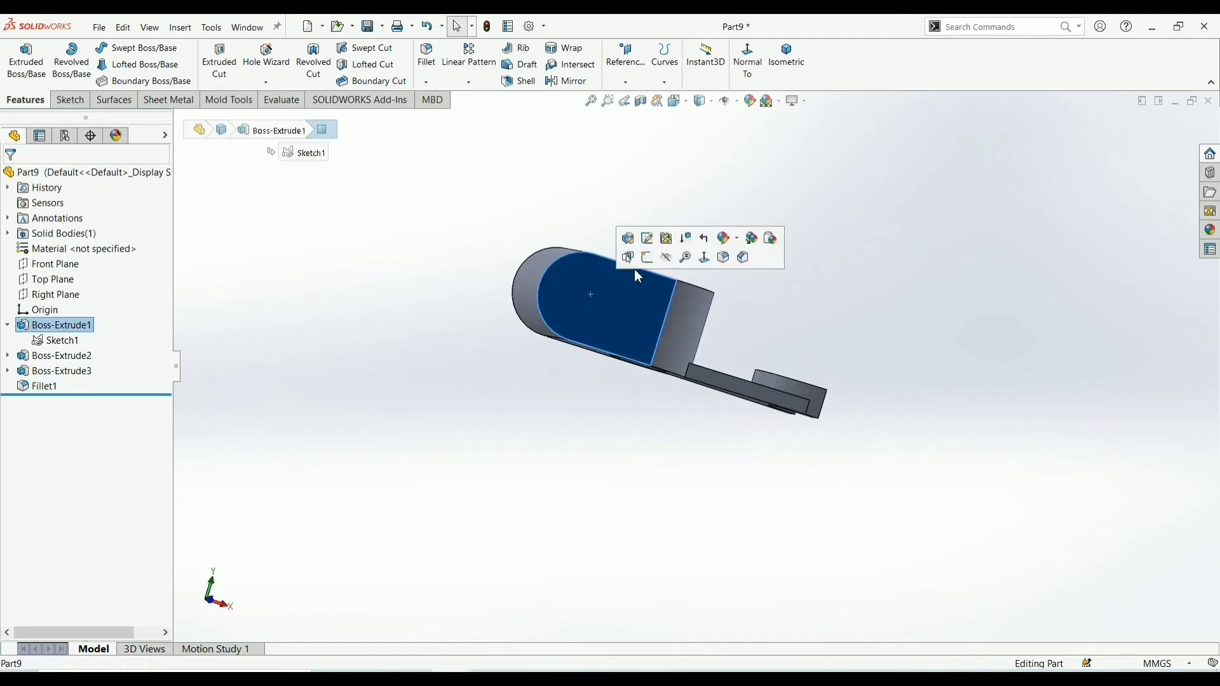
click(643, 263)
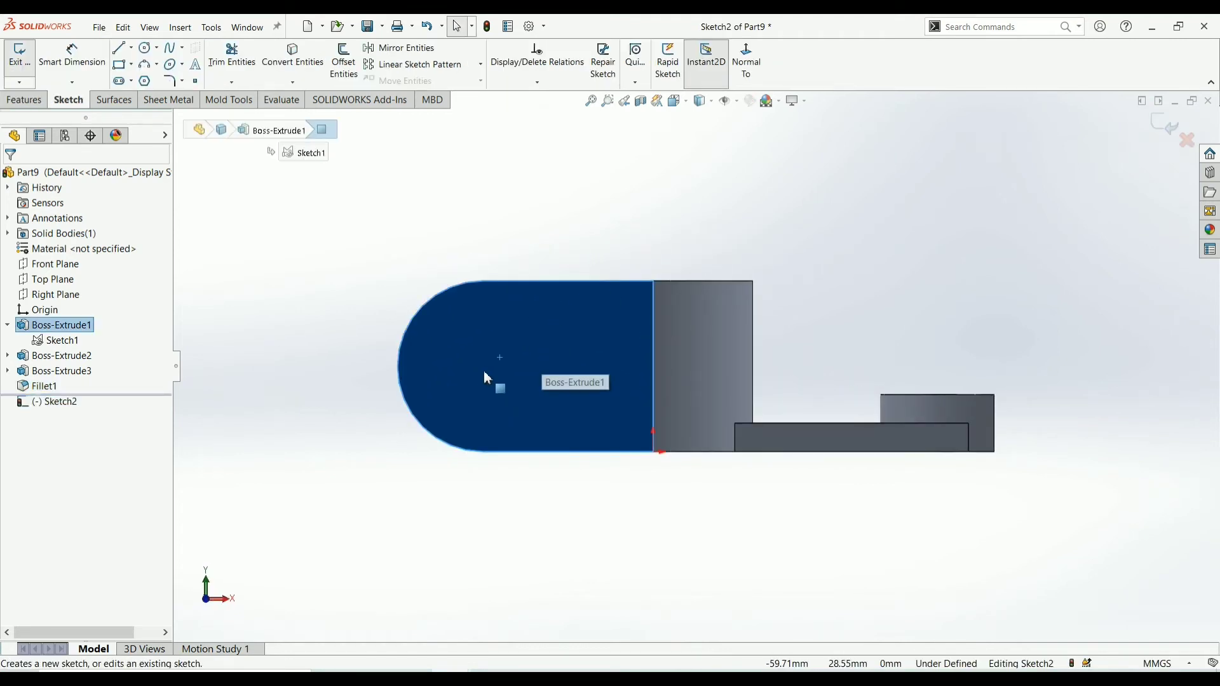
click(147, 51)
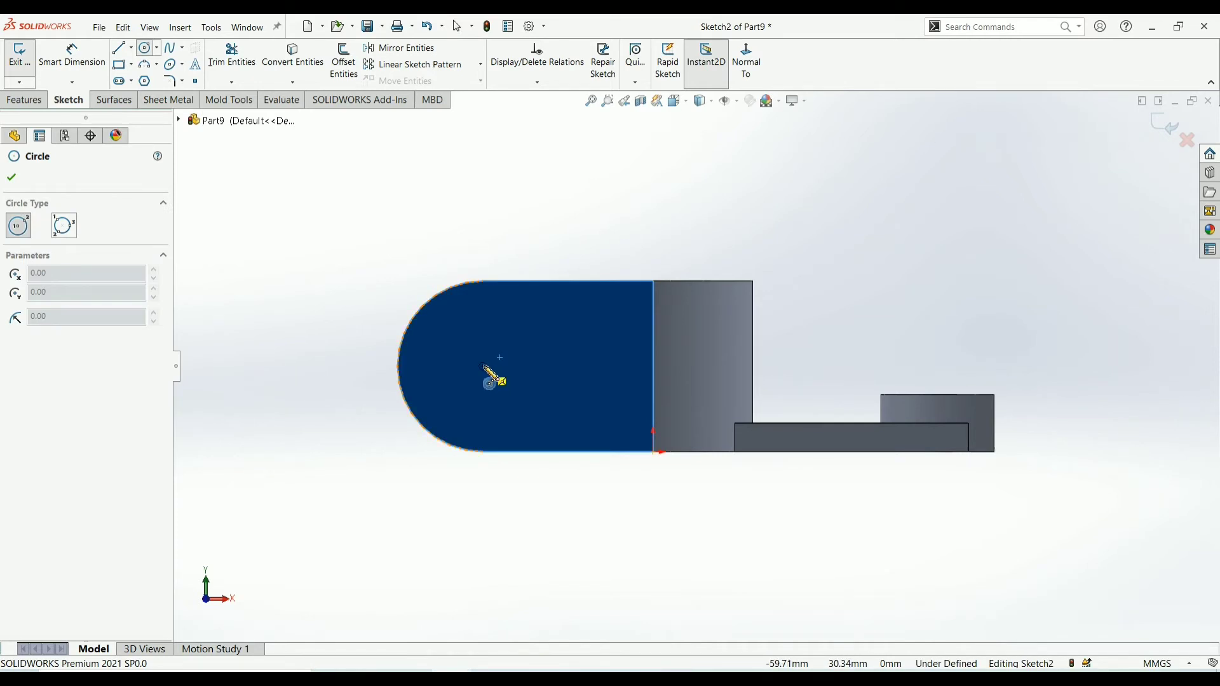
scroll(491, 374, down, 3)
scroll(539, 381, down, 1)
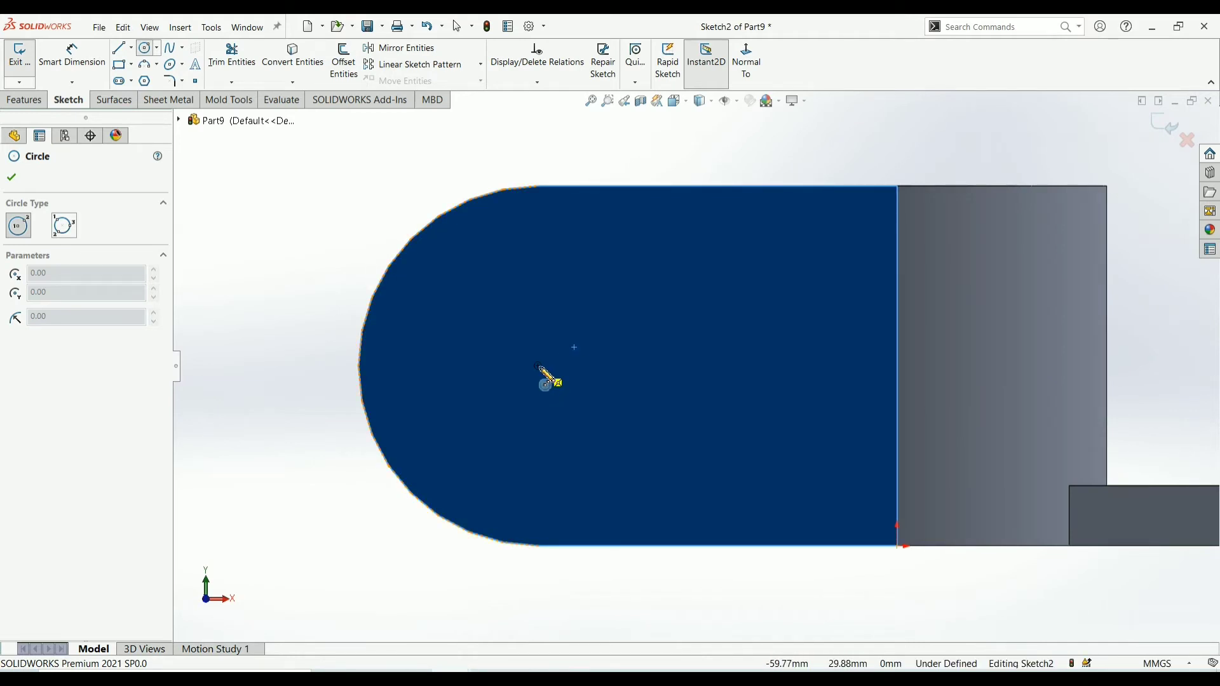
drag(538, 366, 589, 421)
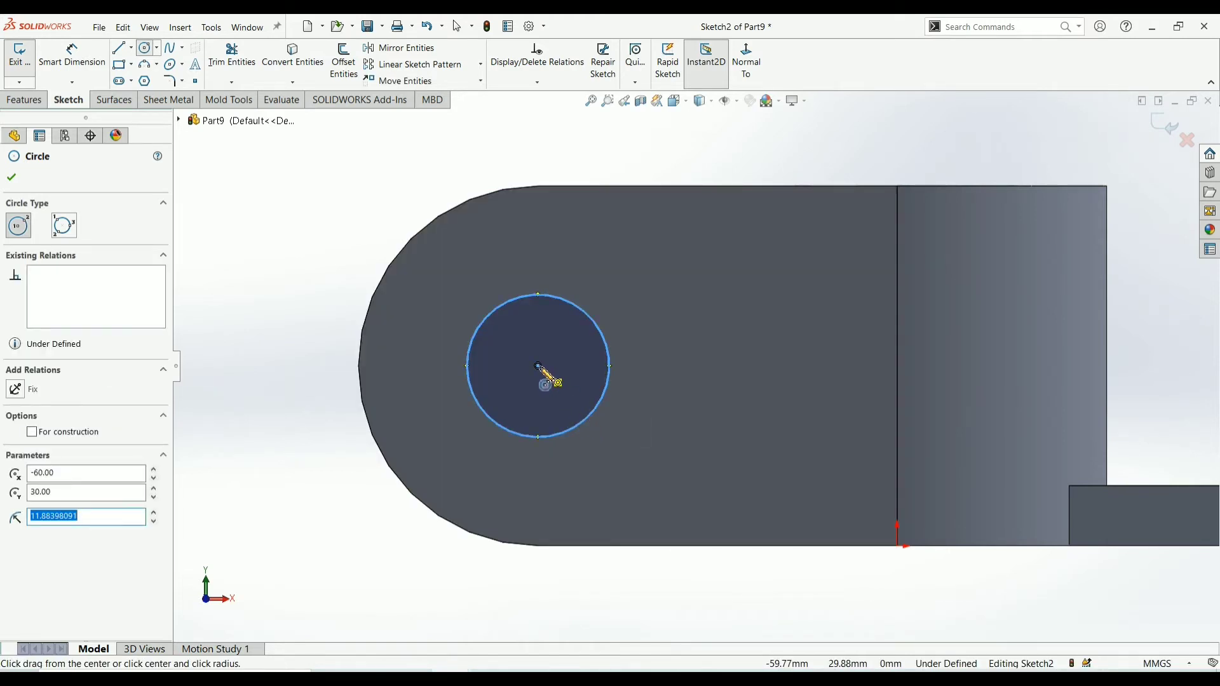
drag(538, 366, 567, 395)
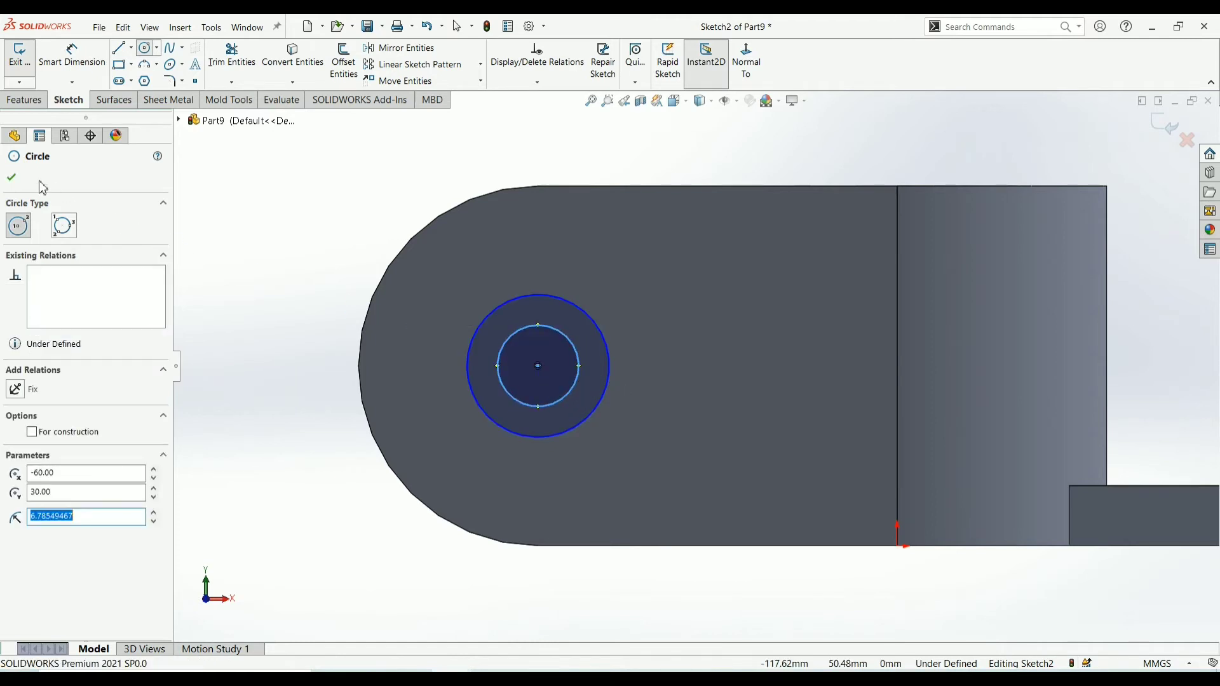
click(11, 177)
click(72, 56)
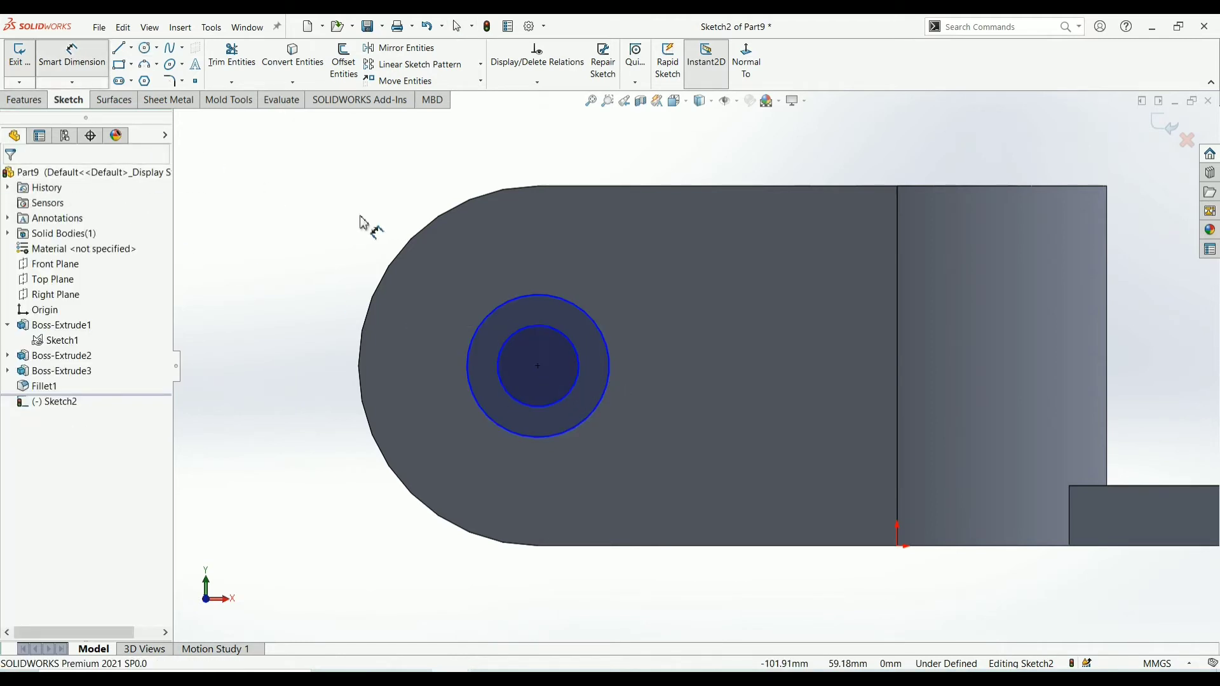
Dimension the outer circle Ø40 mm and the inner circle Ø30 mm.
click(601, 336)
click(673, 306)
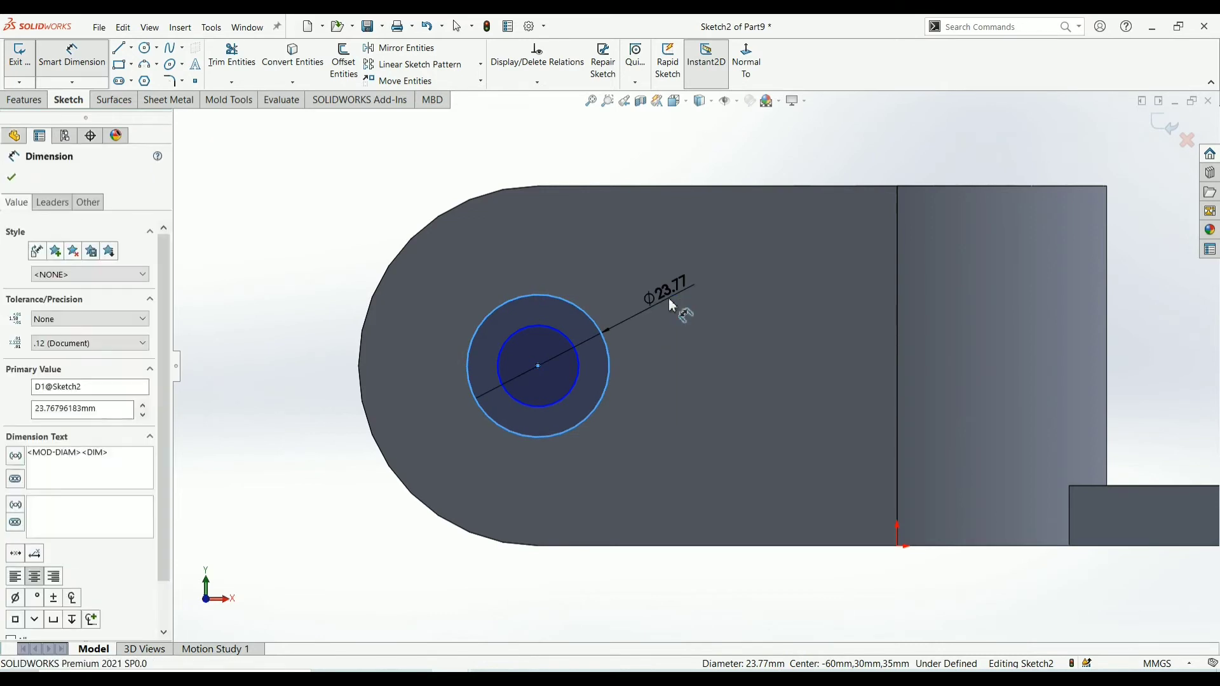
text(40)
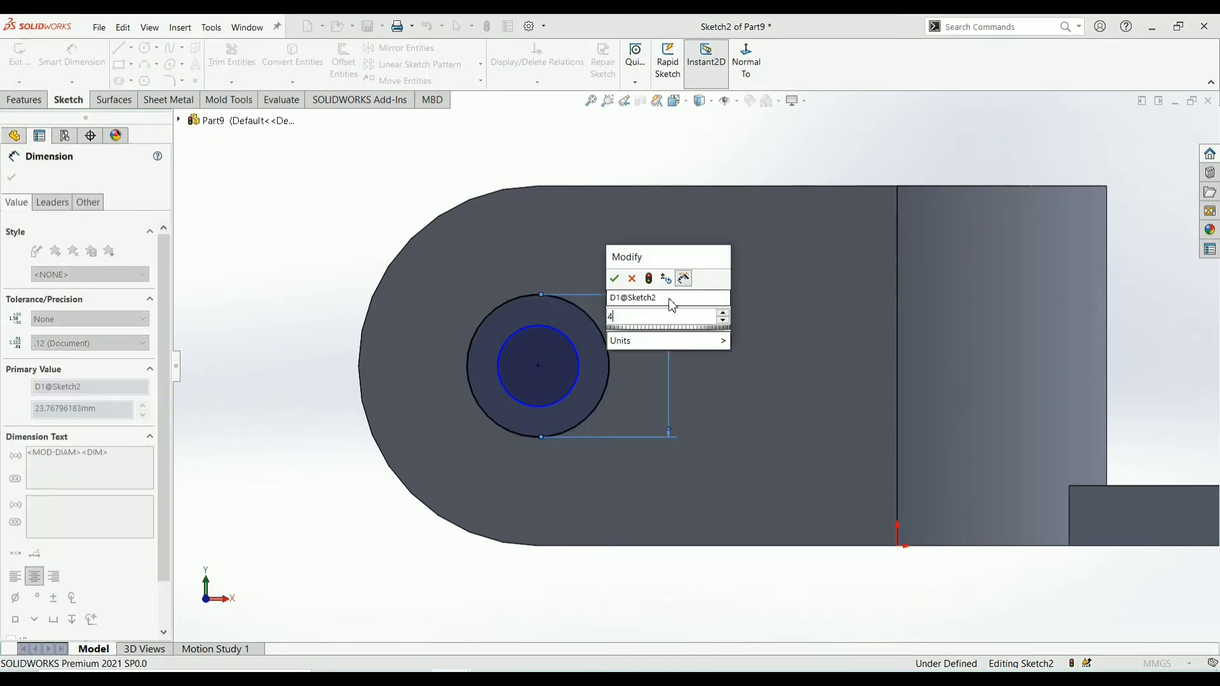
key(Return)
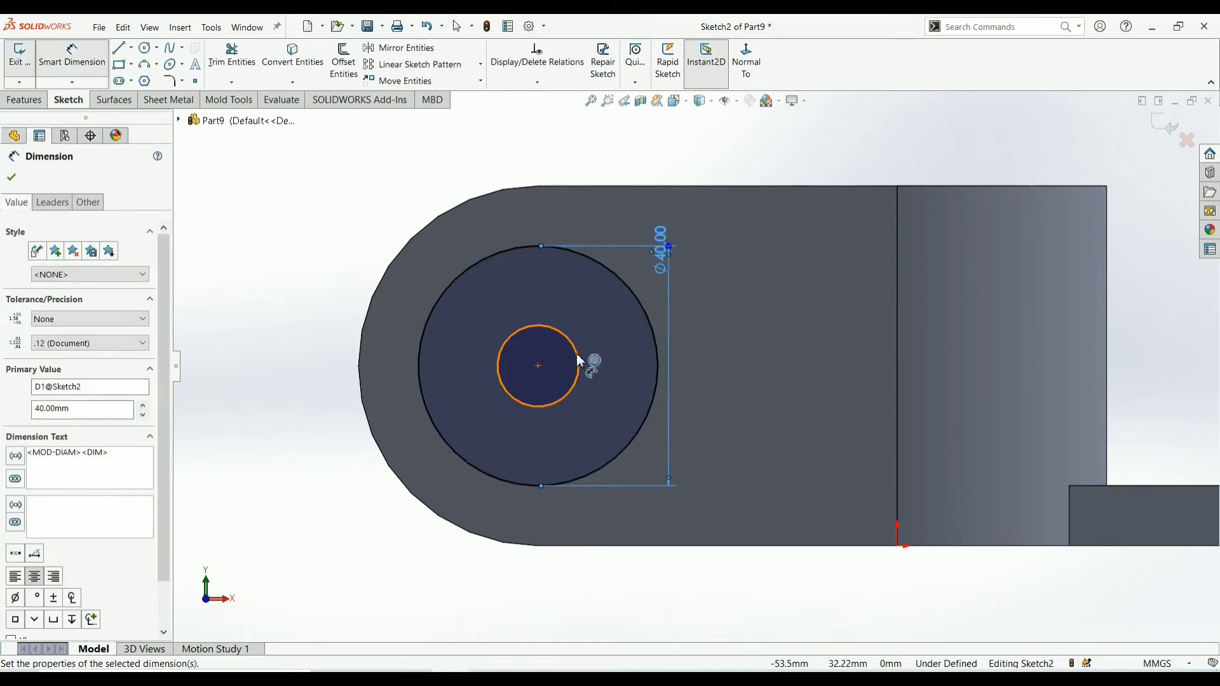
click(578, 364)
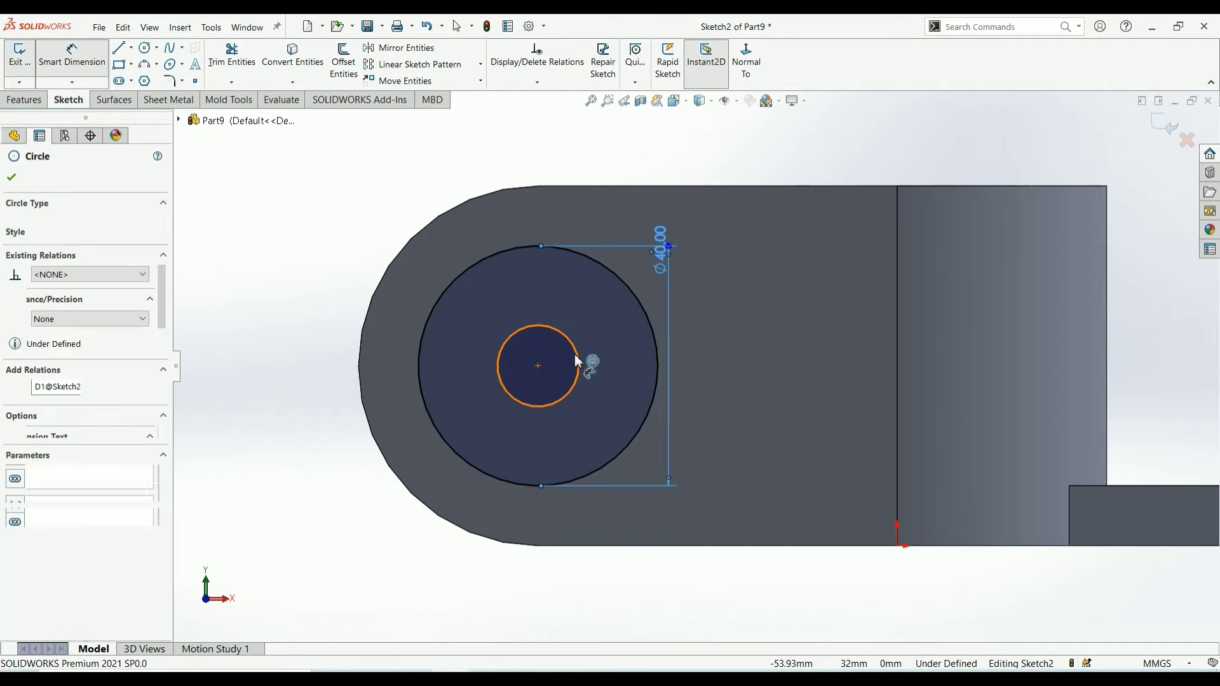
click(701, 353)
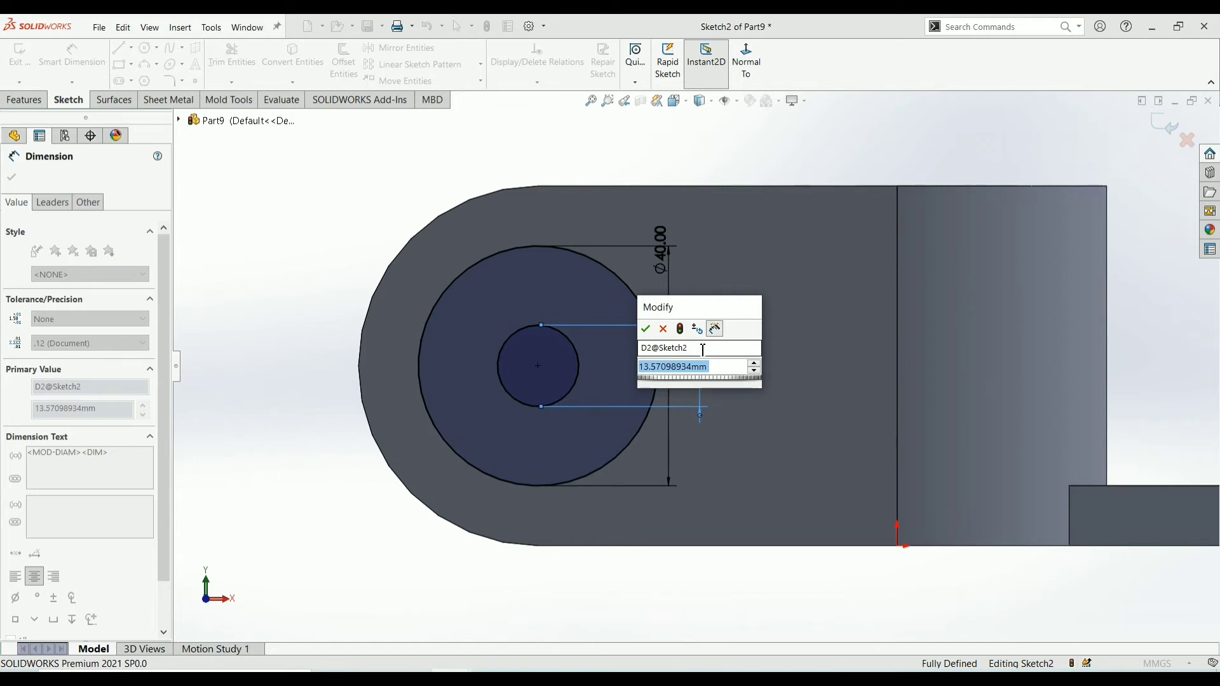
text(30)
key(Return)
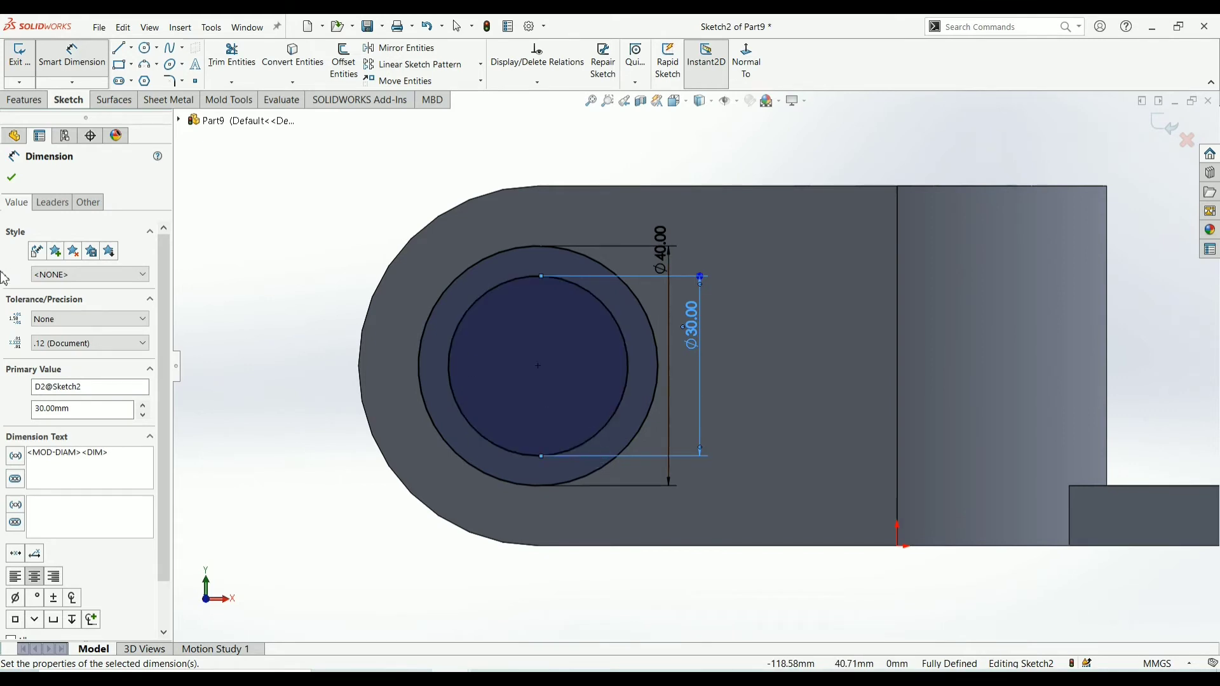
click(13, 178)
scroll(703, 280, up, 2)
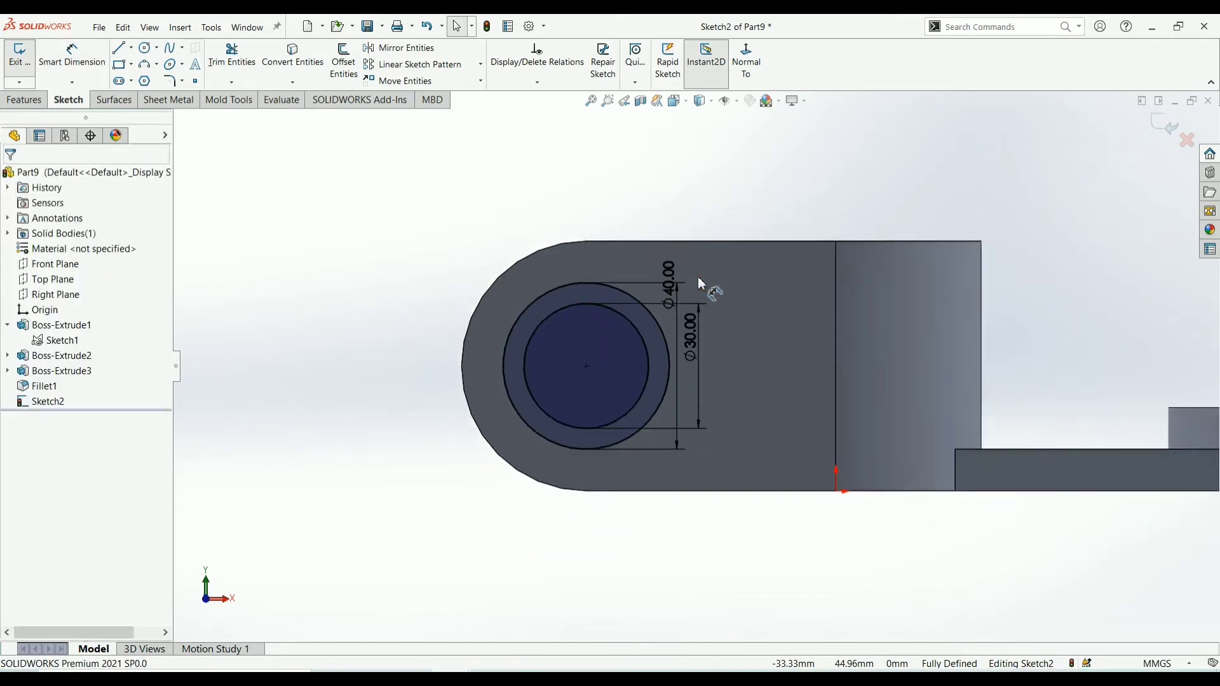
scroll(703, 280, up, 2)
Cut the Sketch2 circle region Through All to bore the hole in the rounded end.
click(24, 100)
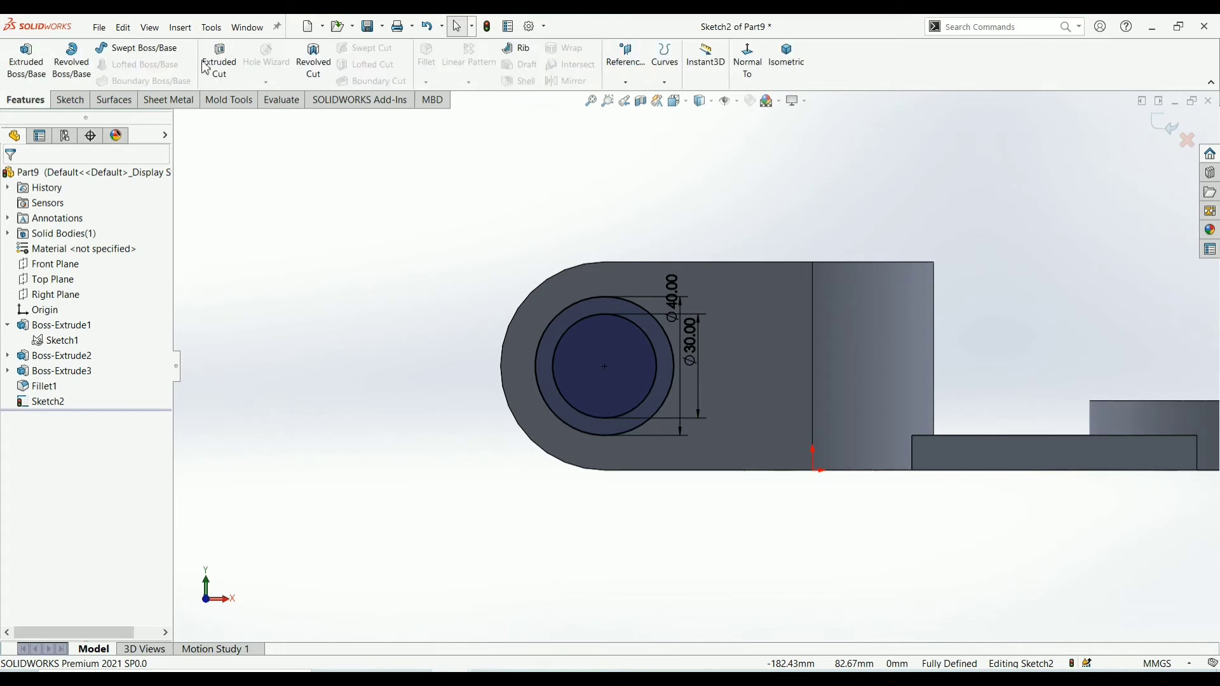
click(219, 61)
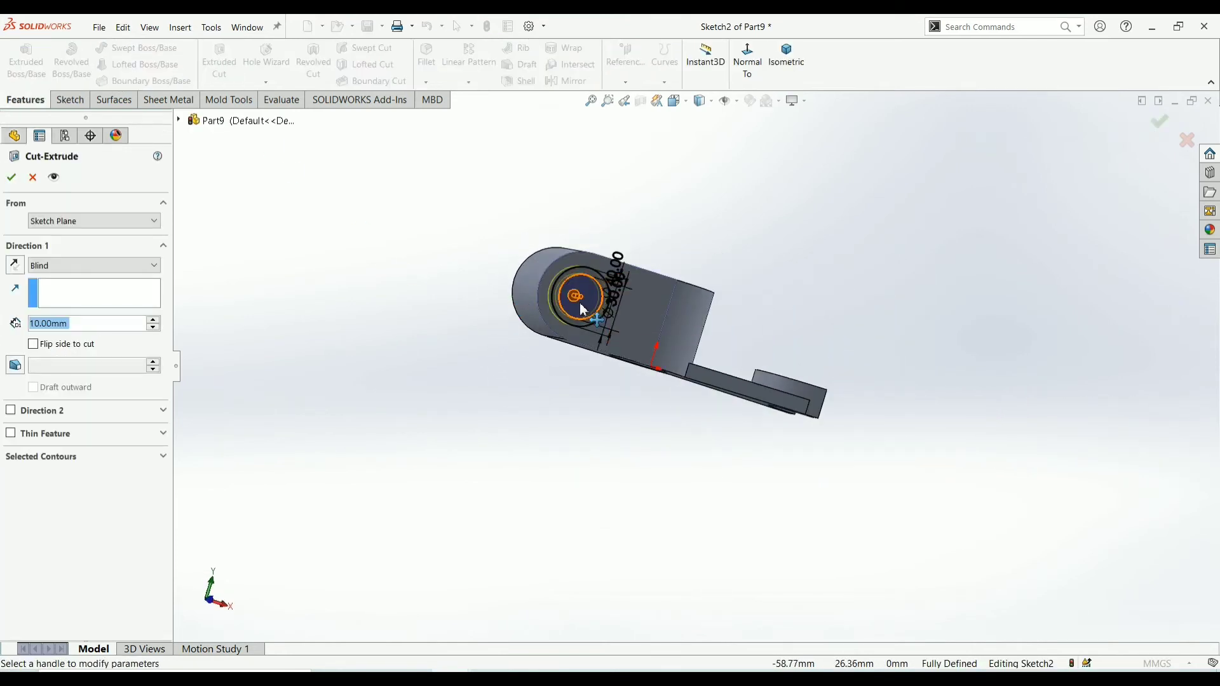
click(570, 302)
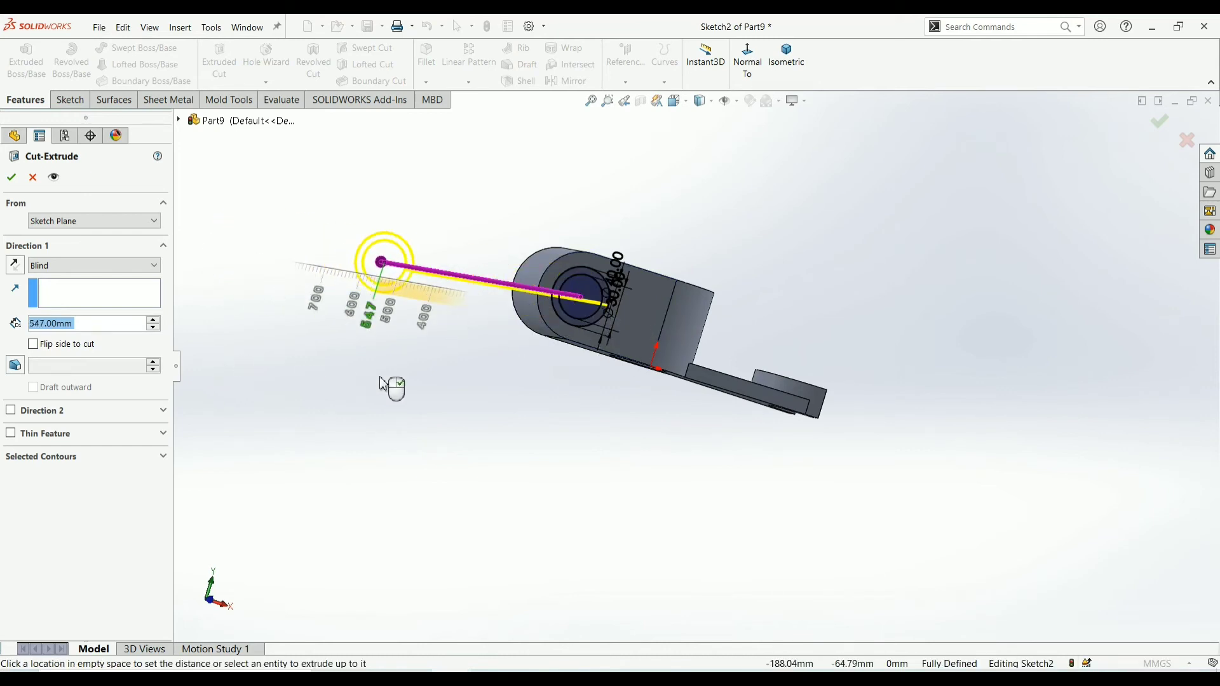
middle_drag(552, 343, 532, 401)
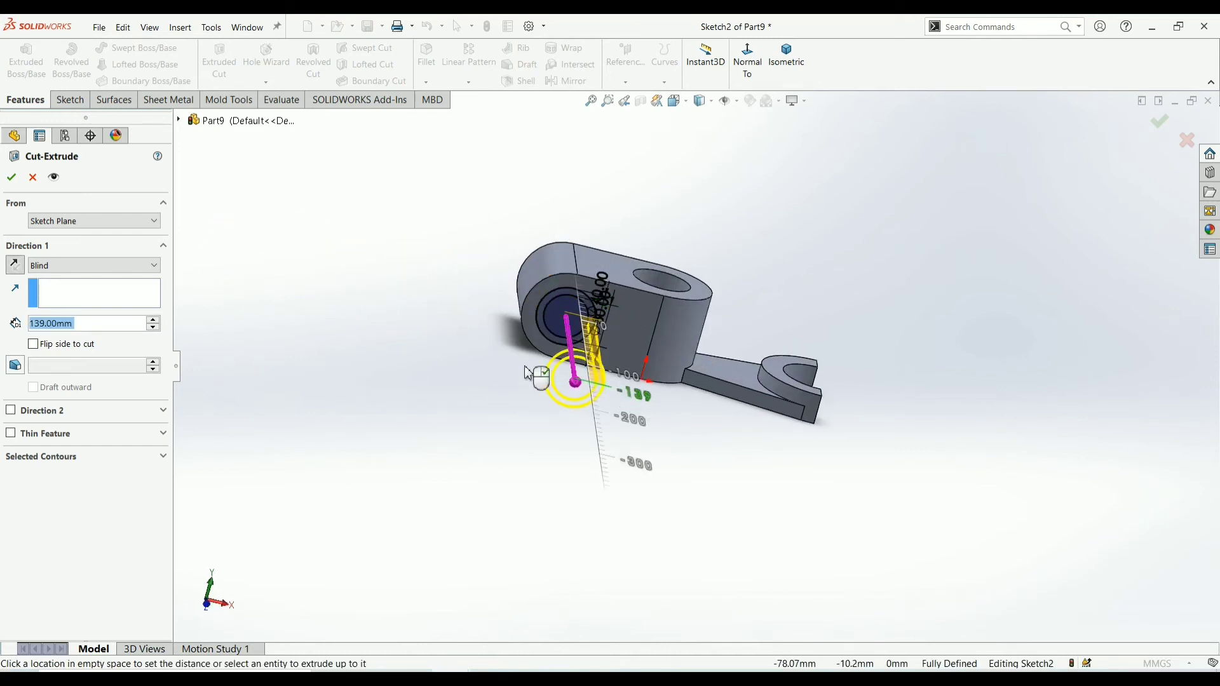
click(522, 368)
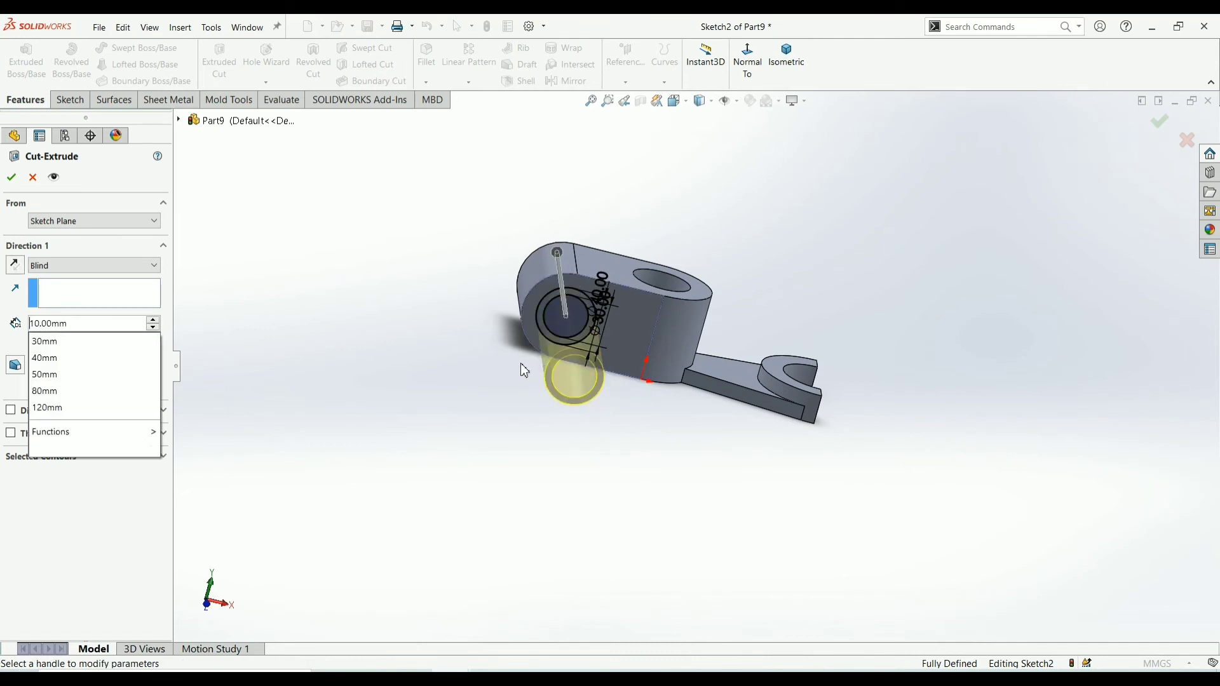
click(69, 541)
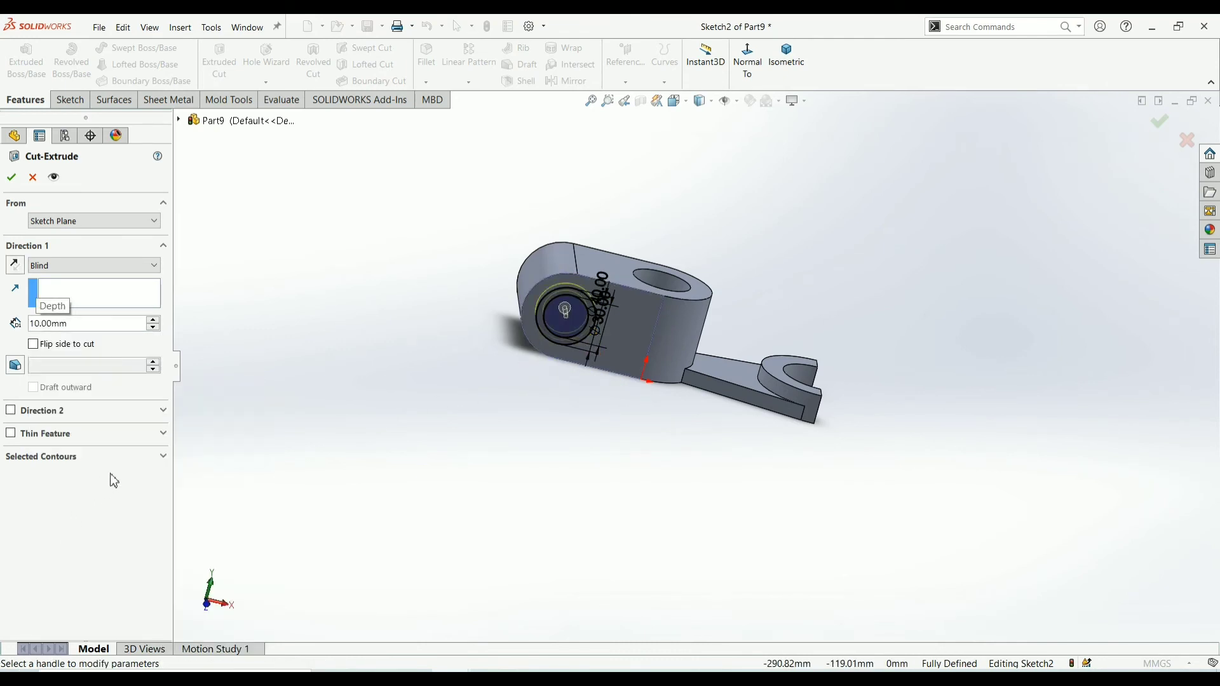
click(157, 462)
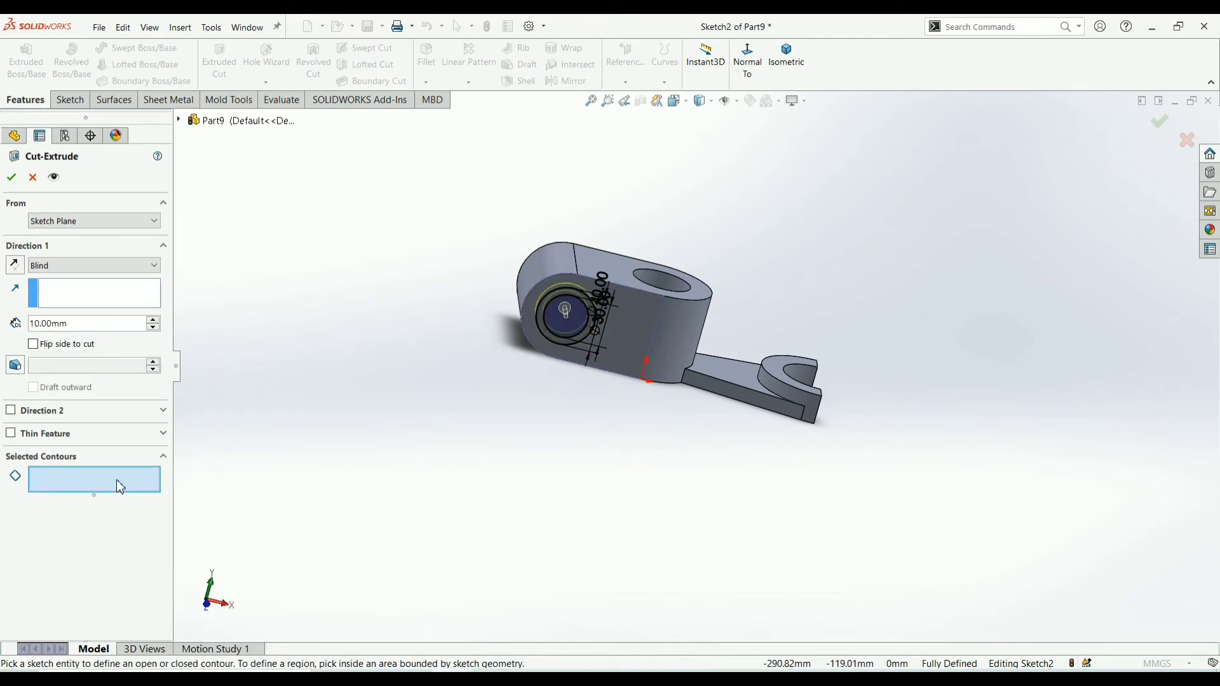
click(567, 331)
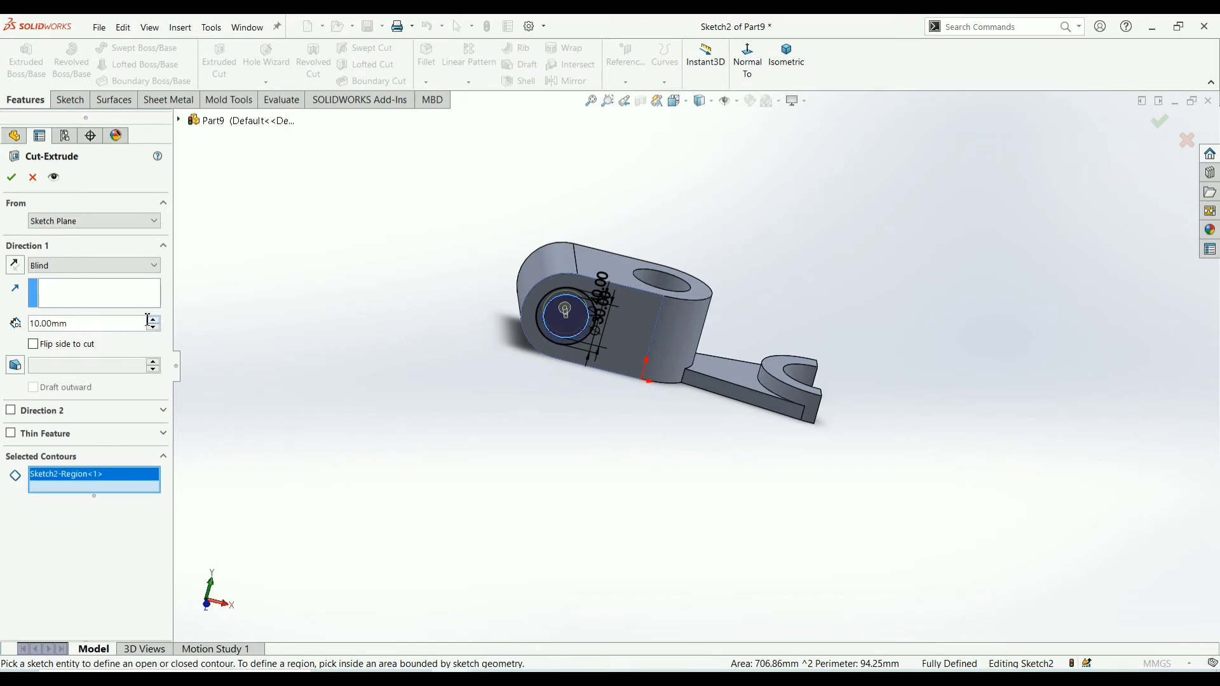
click(146, 266)
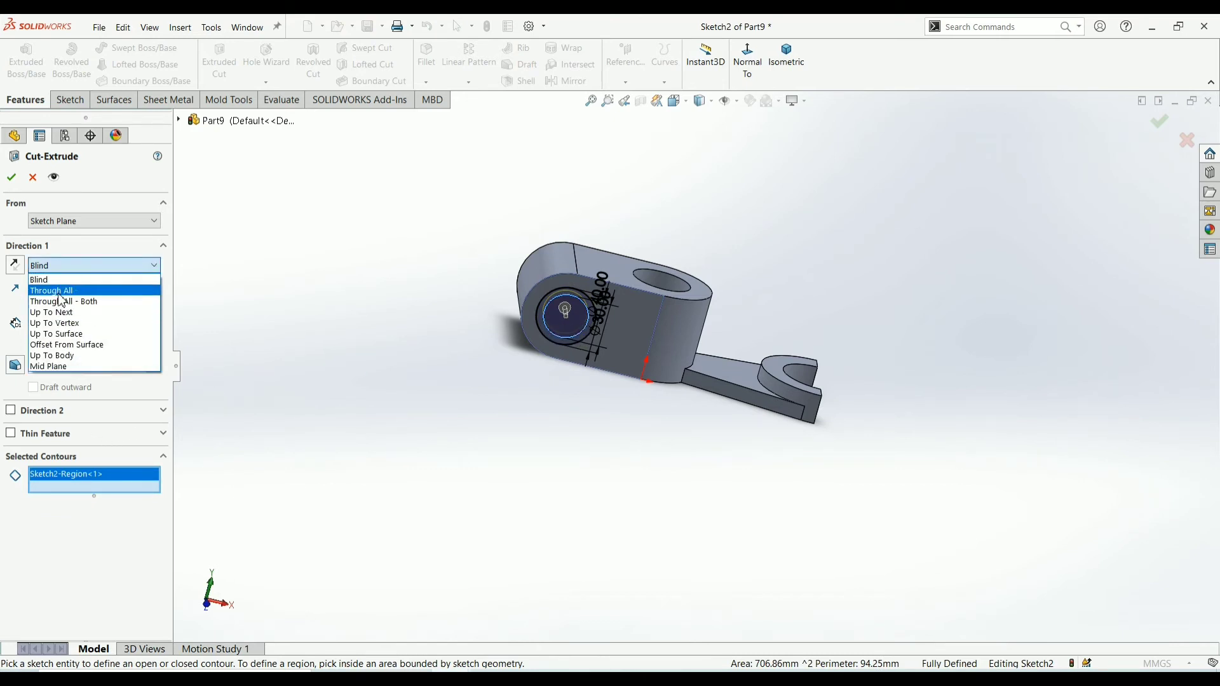
click(60, 291)
click(11, 178)
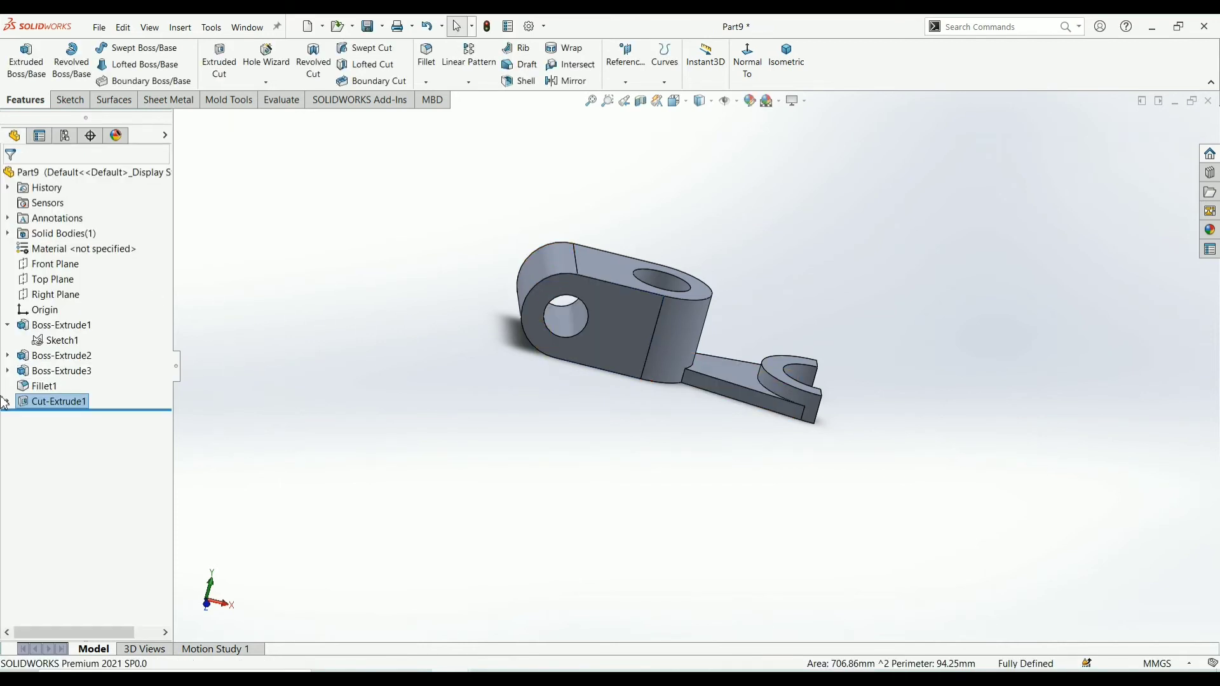
Reuse Sketch2 for a 7 mm Blind extruded cut forming the counterbore ring.
click(20, 407)
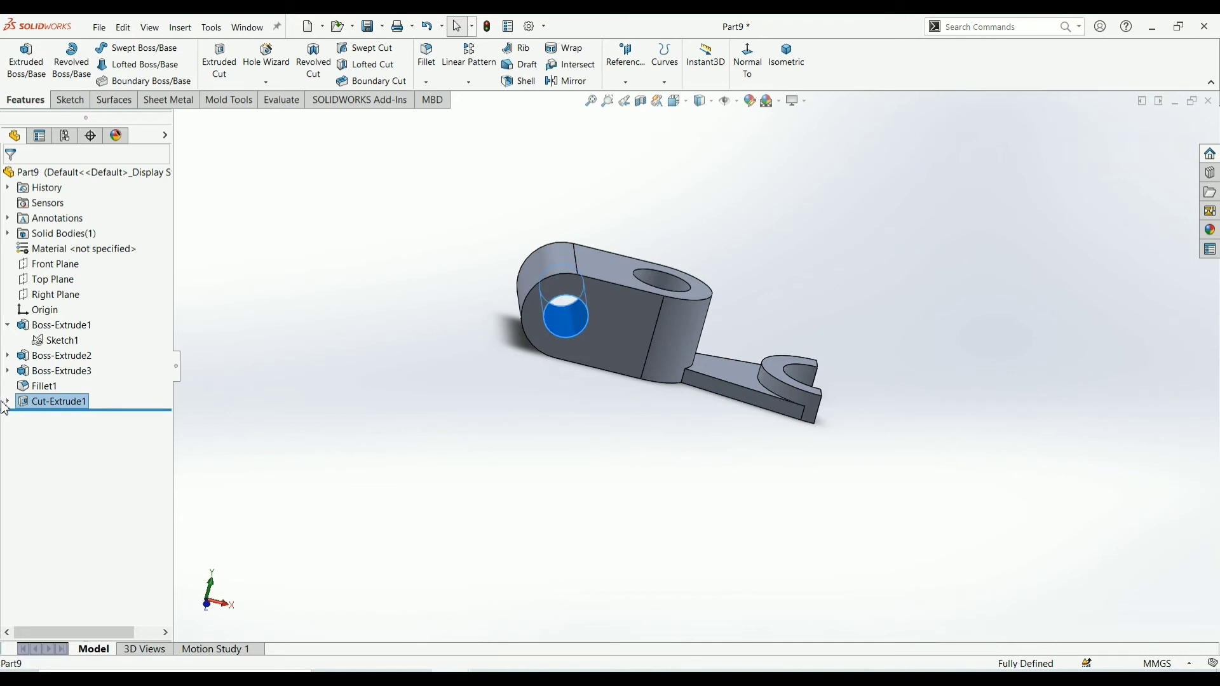
click(9, 402)
click(66, 418)
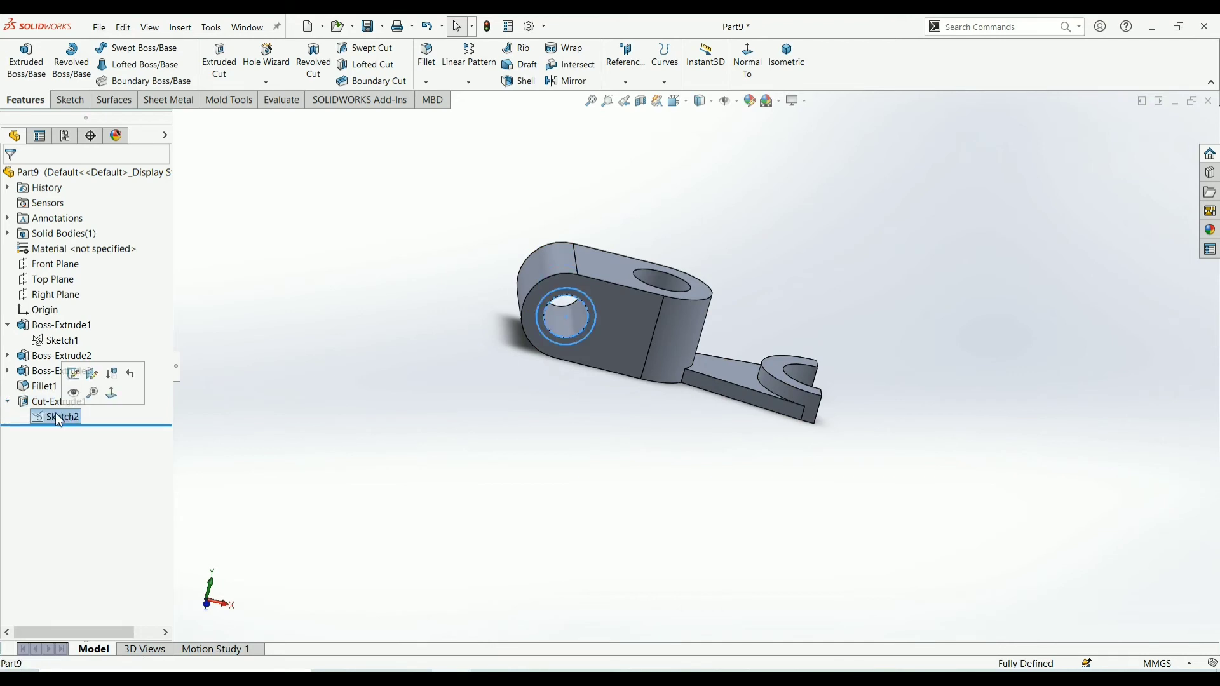
click(30, 70)
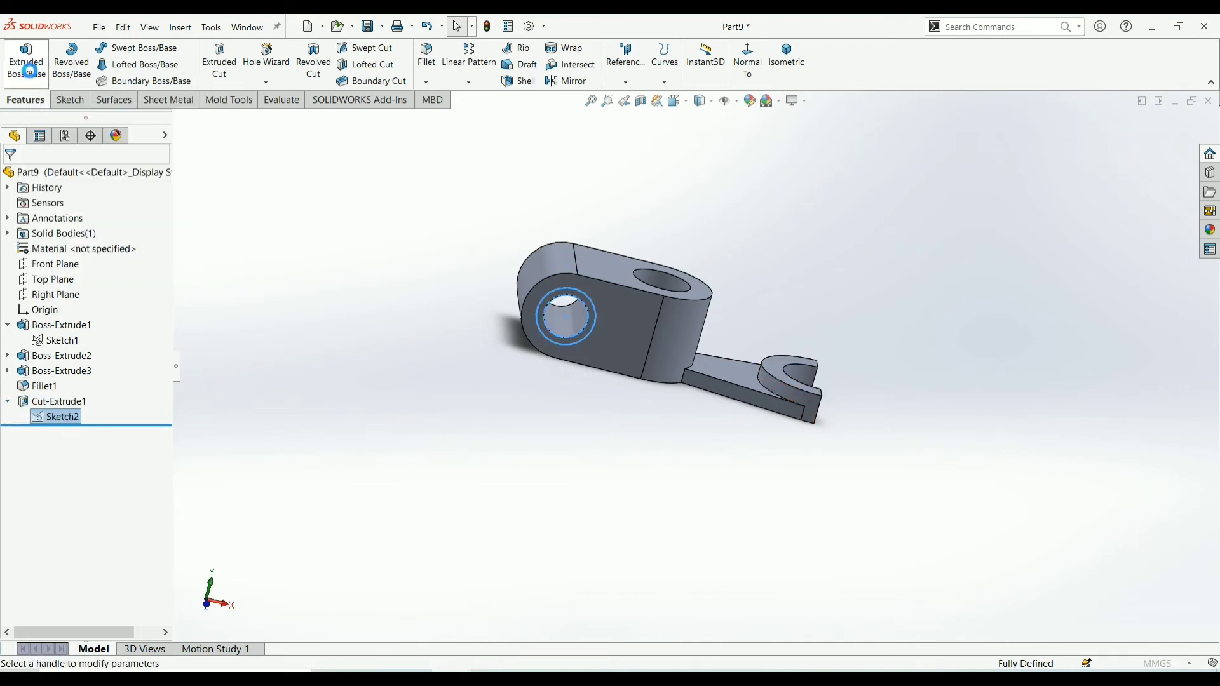
click(33, 178)
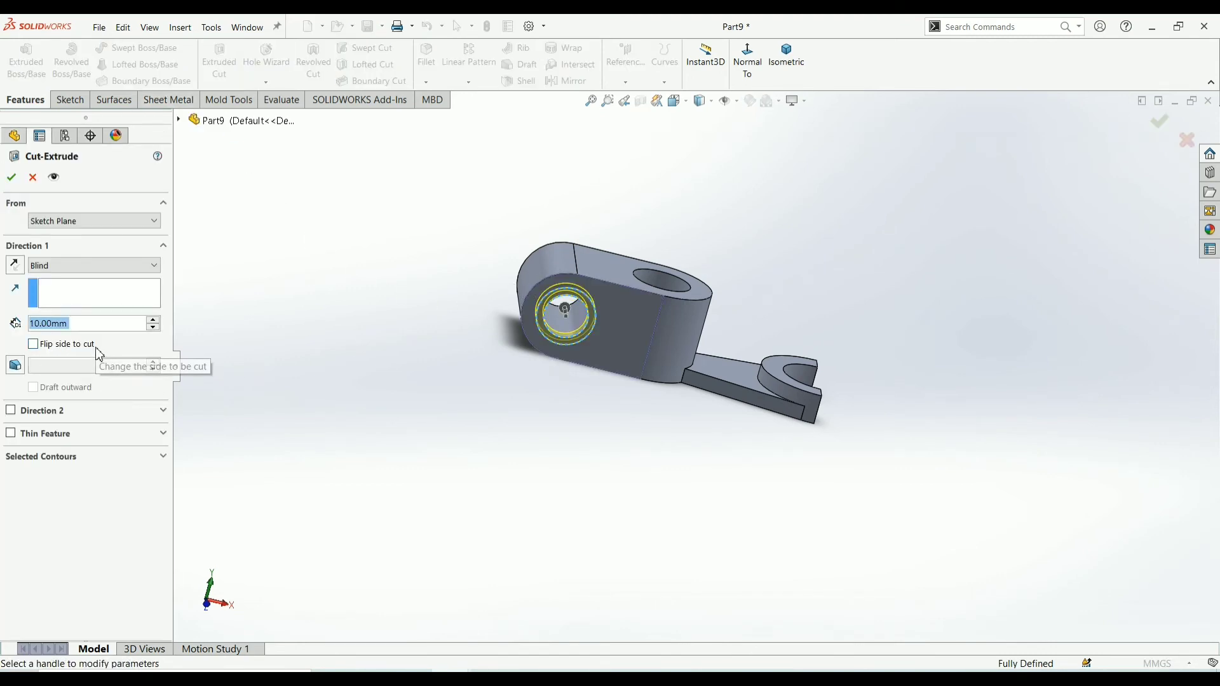
text(7)
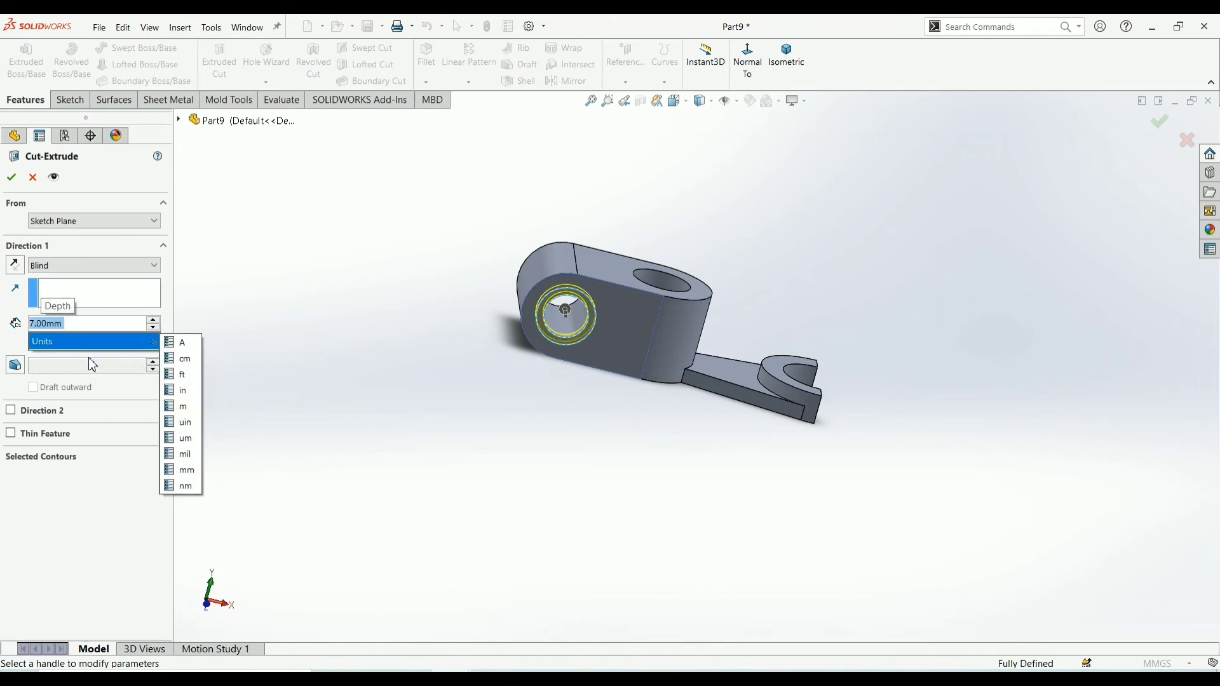
key(Return)
click(11, 179)
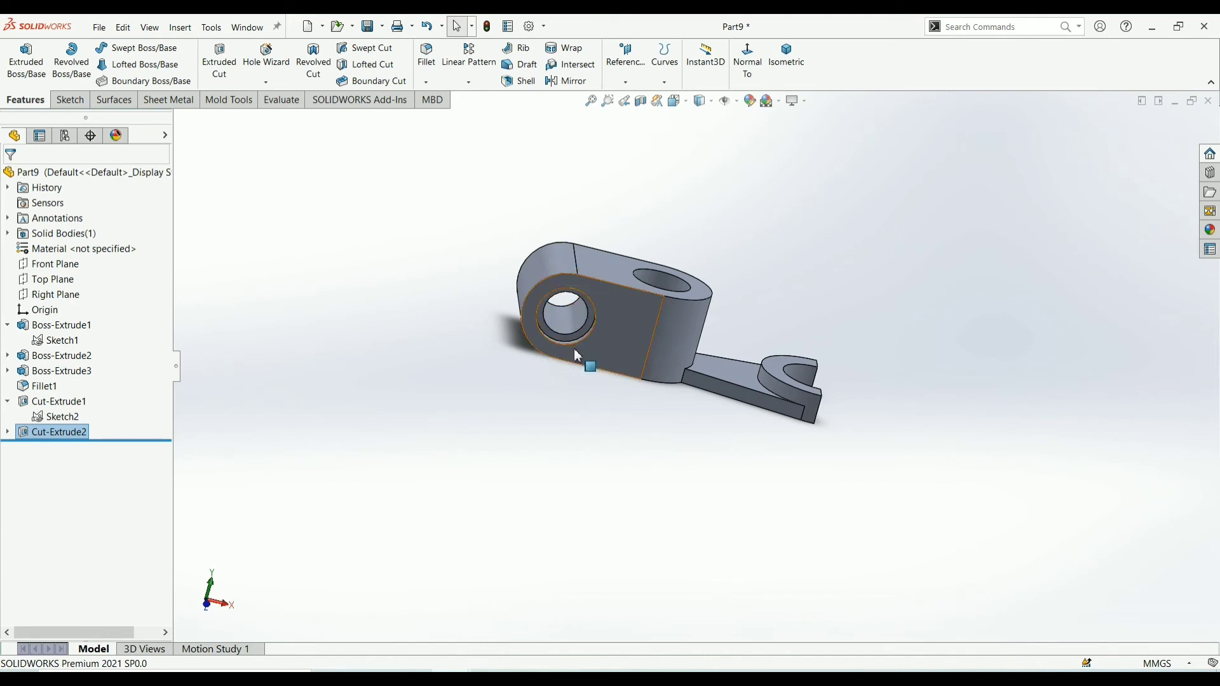
scroll(574, 348, down, 2)
Mirror the Cut-Extrude2 counterbore about the Front Plane.
scroll(642, 347, down, 2)
scroll(596, 302, down, 2)
scroll(596, 303, up, 1)
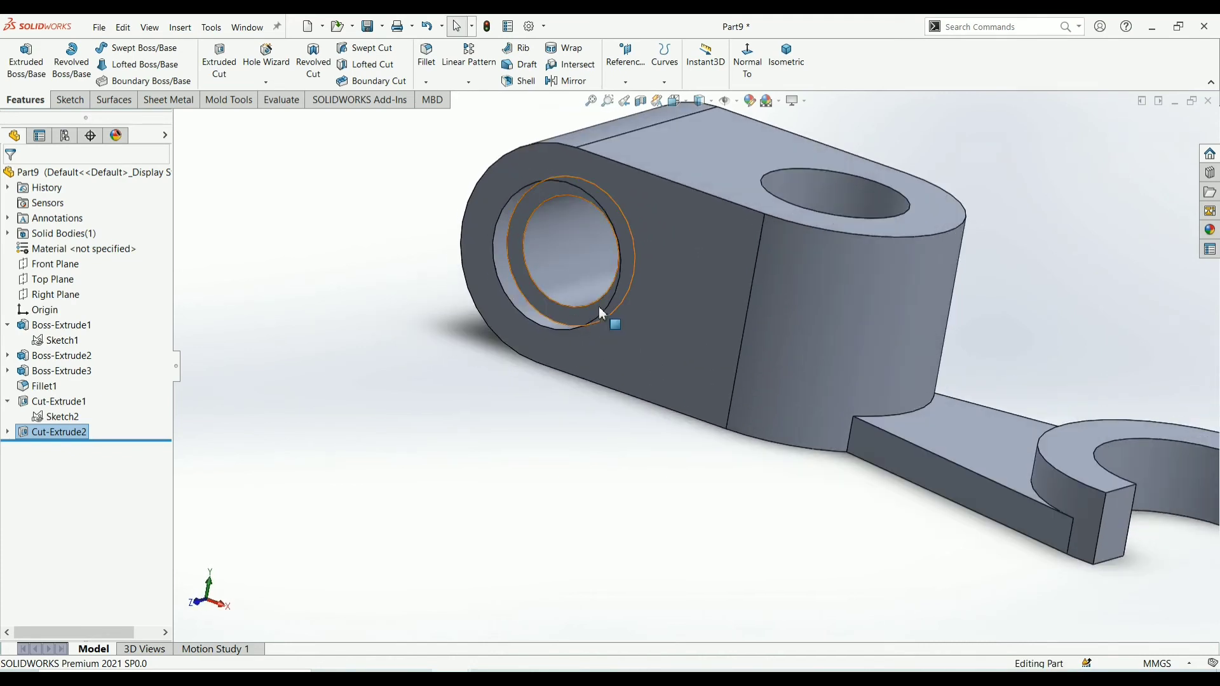
scroll(617, 295, up, 3)
middle_drag(616, 294, 619, 328)
key(Escape)
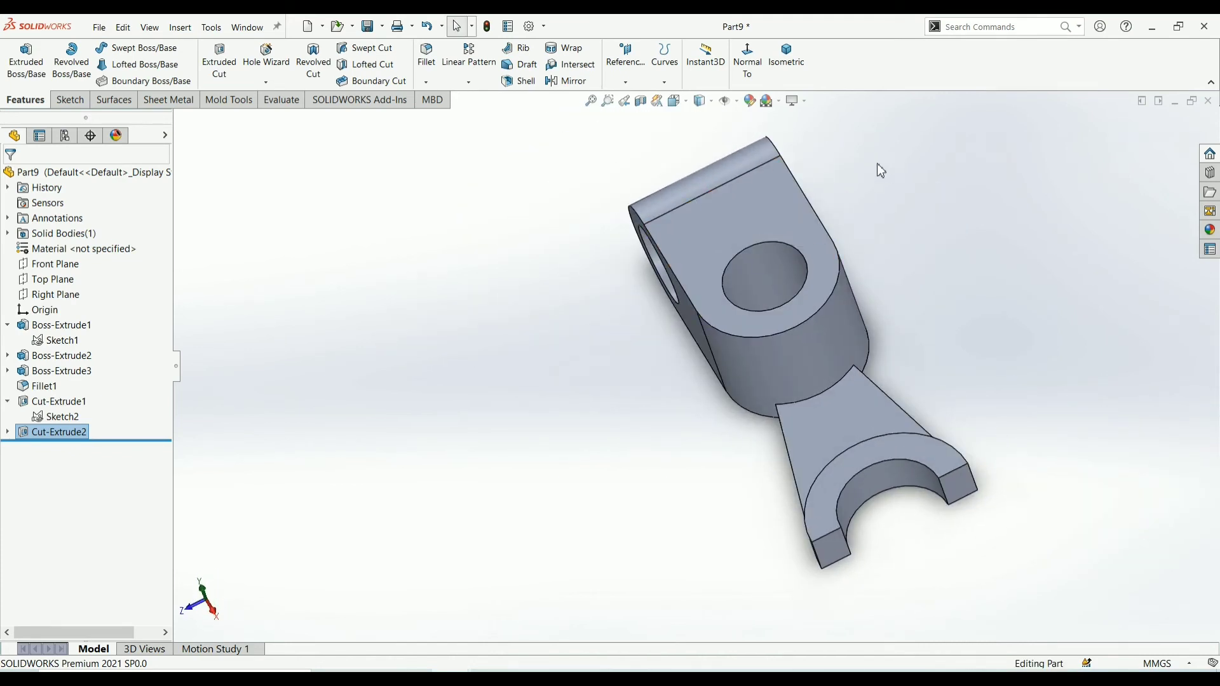
scroll(825, 203, up, 2)
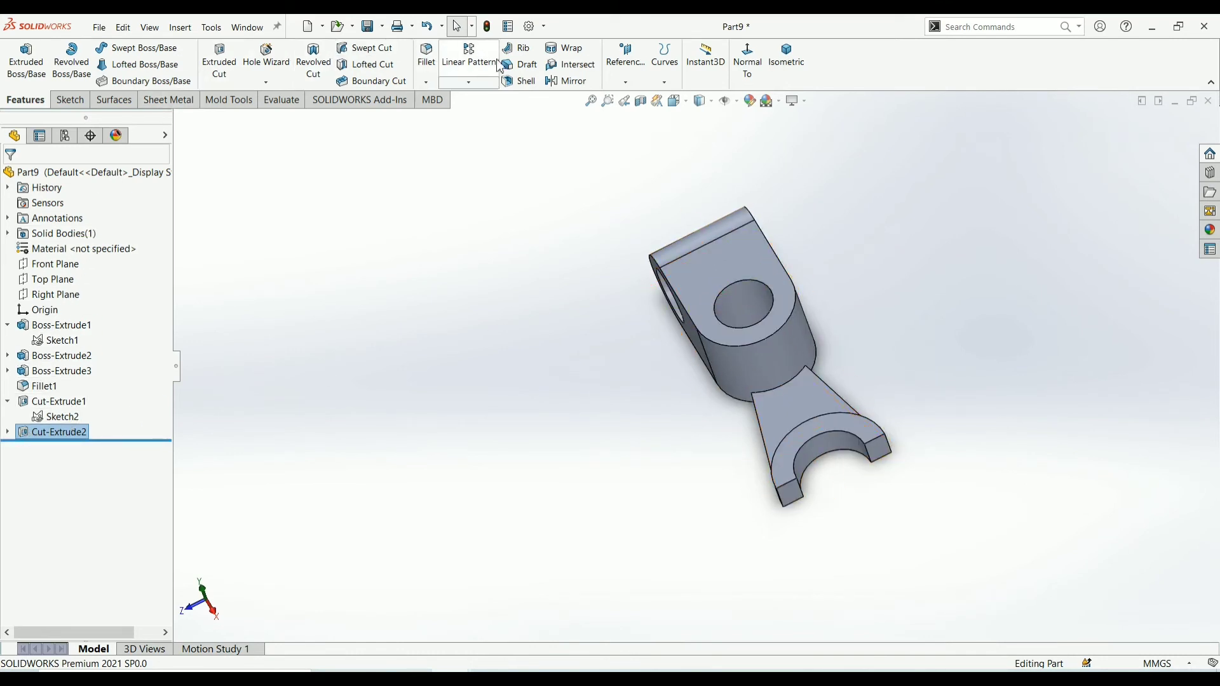
click(572, 82)
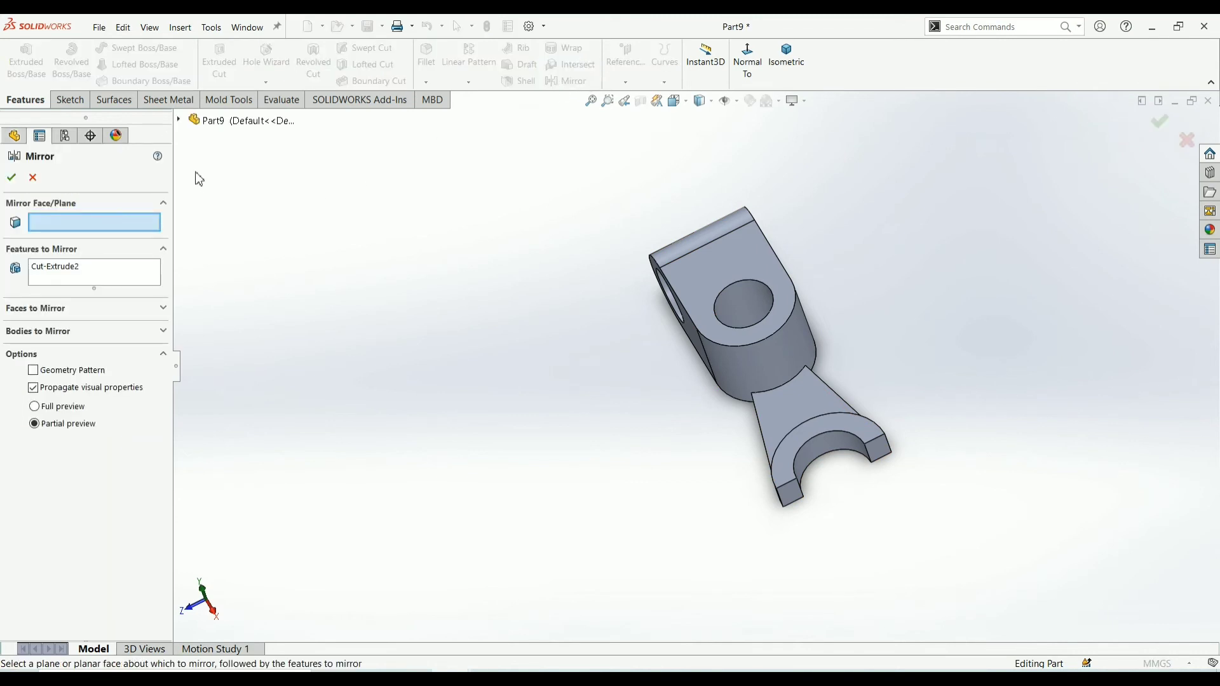
click(180, 120)
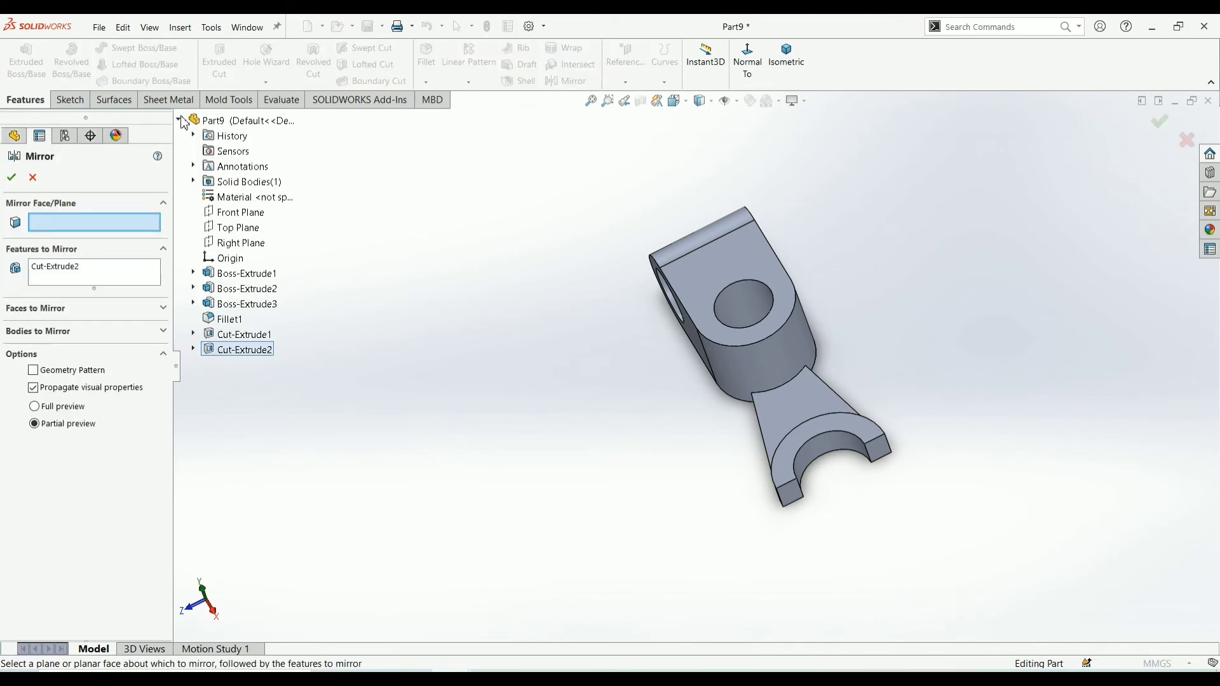
click(239, 215)
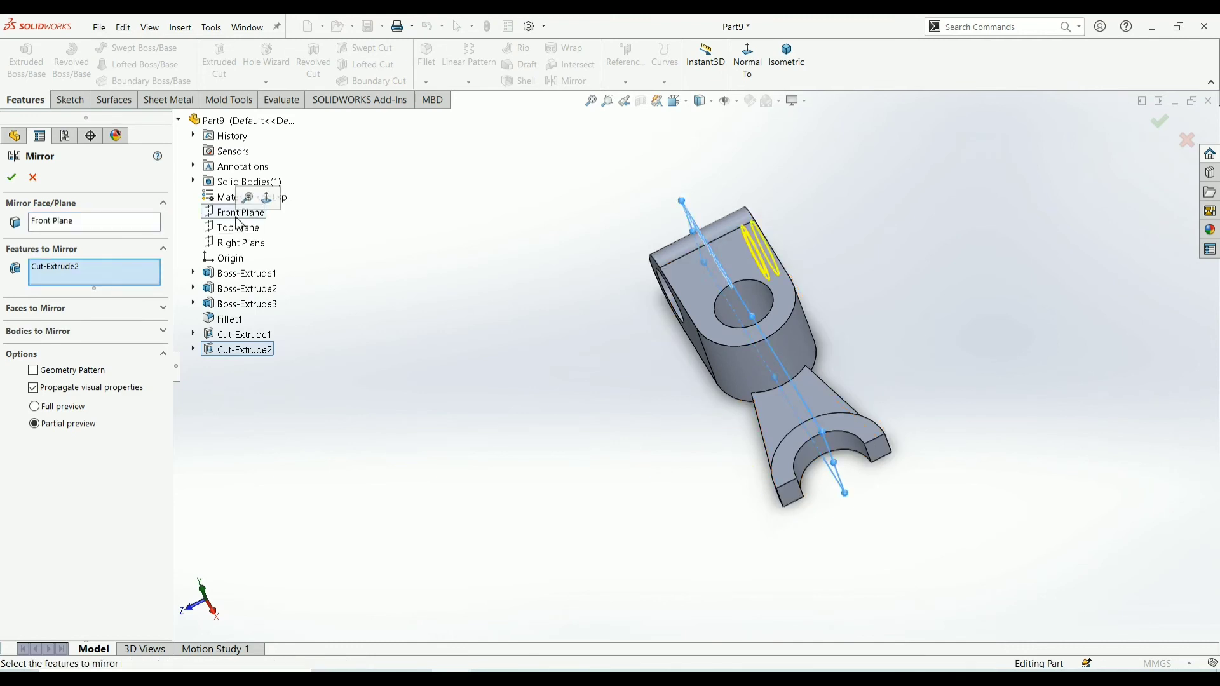
click(19, 181)
Orbit and zoom the part to inspect the mirrored counterbore.
mouse_move(797, 199)
middle_down()
mouse_move(928, 226)
mouse_move(888, 337)
middle_up()
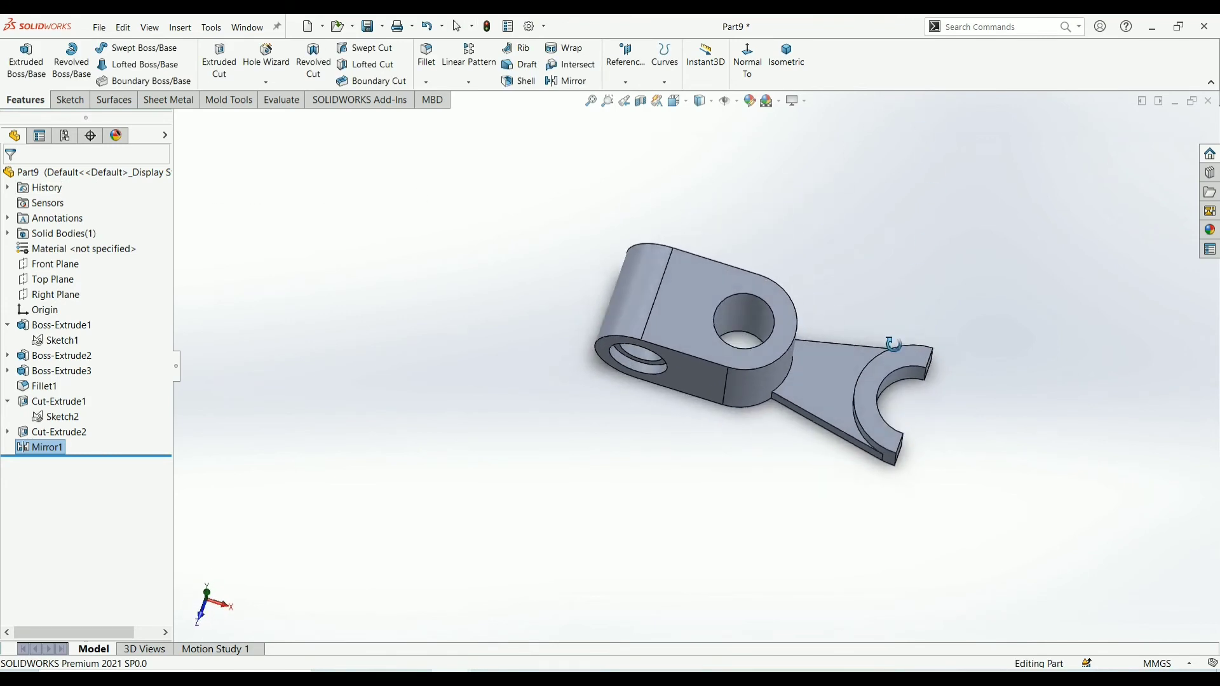
scroll(819, 350, down, 2)
scroll(818, 349, down, 3)
scroll(799, 382, up, 3)
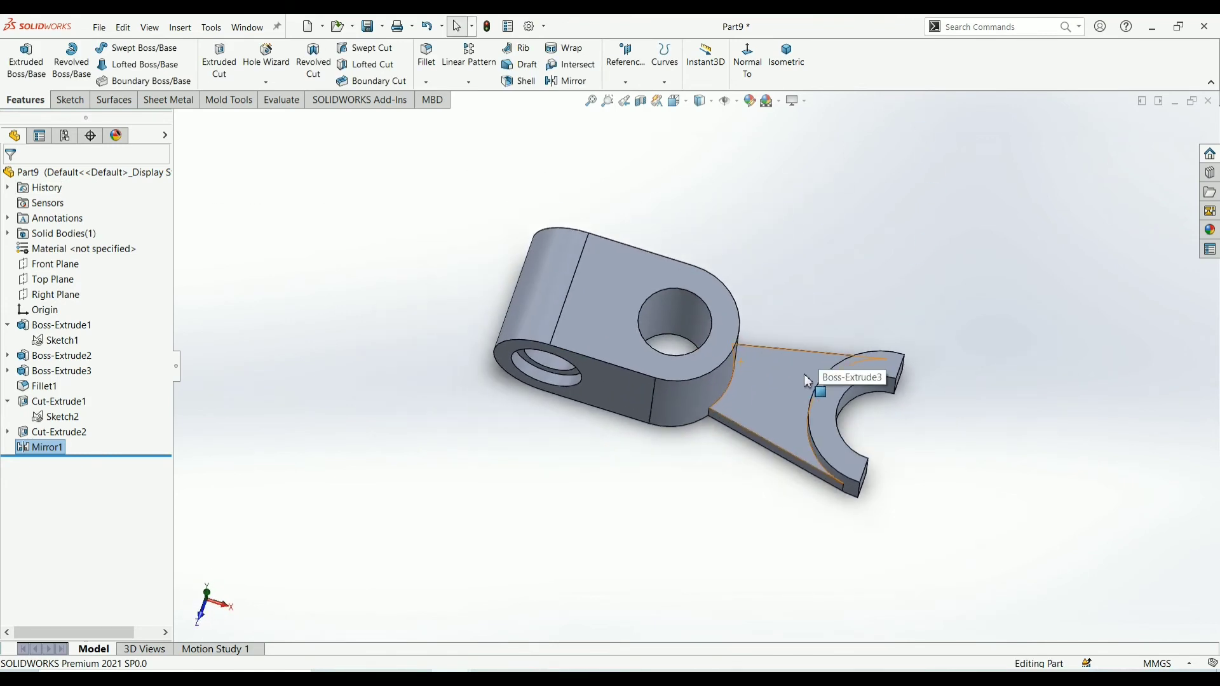
middle_drag(833, 379, 797, 333)
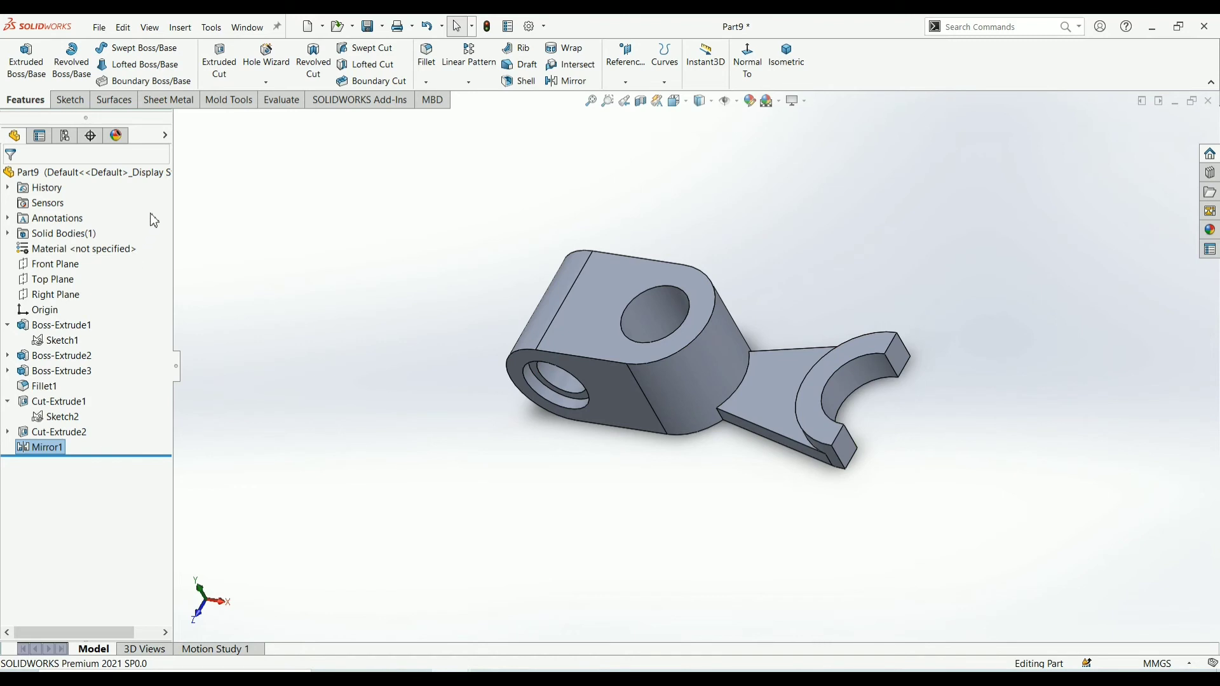
On the Front Plane, sketch an angled line from the small block's corner to the boss, plus a short horizontal stub.
click(51, 266)
click(58, 251)
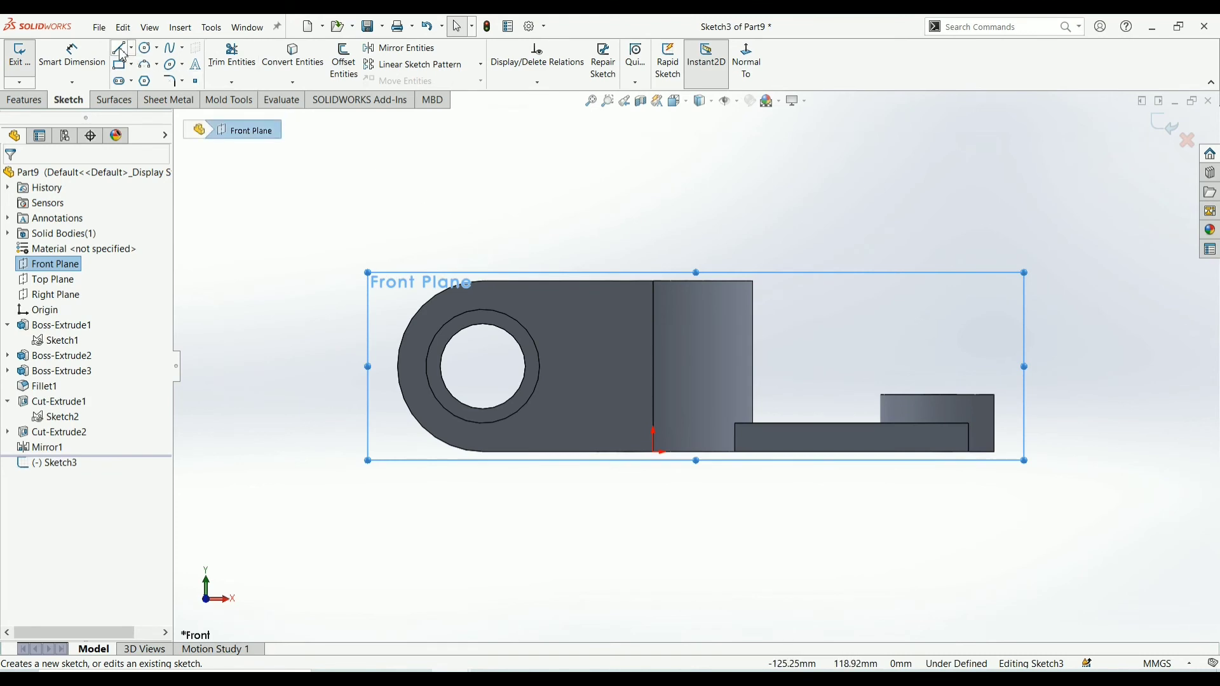
click(121, 48)
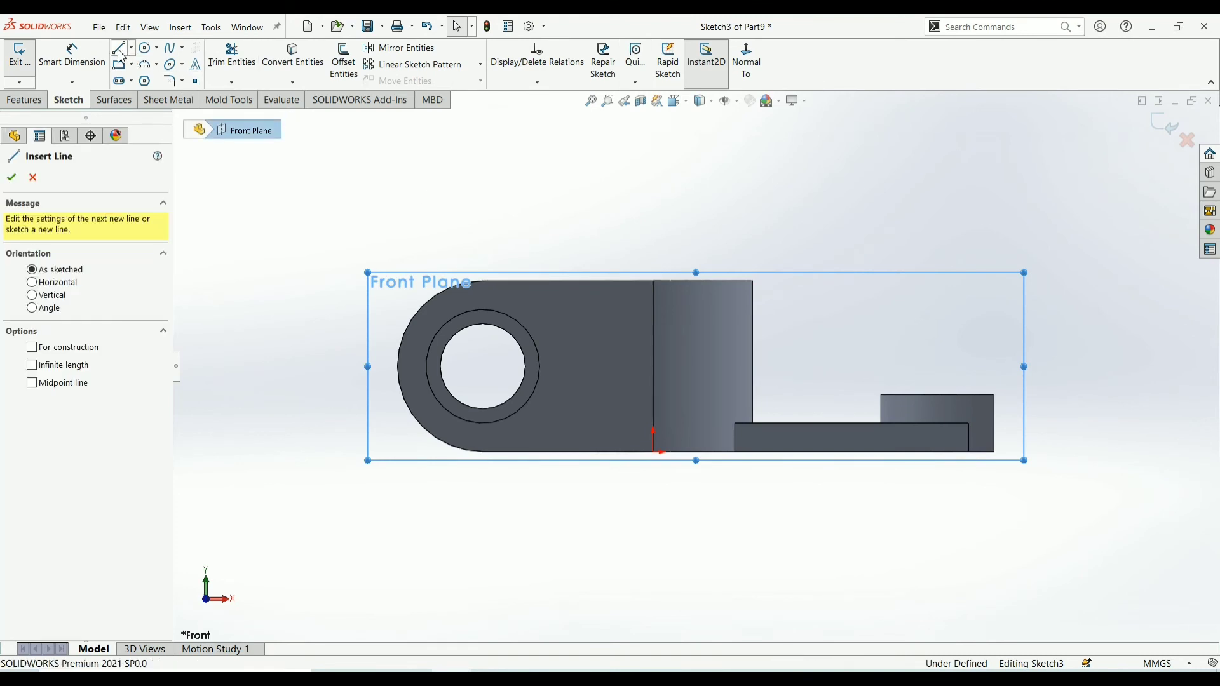
click(880, 395)
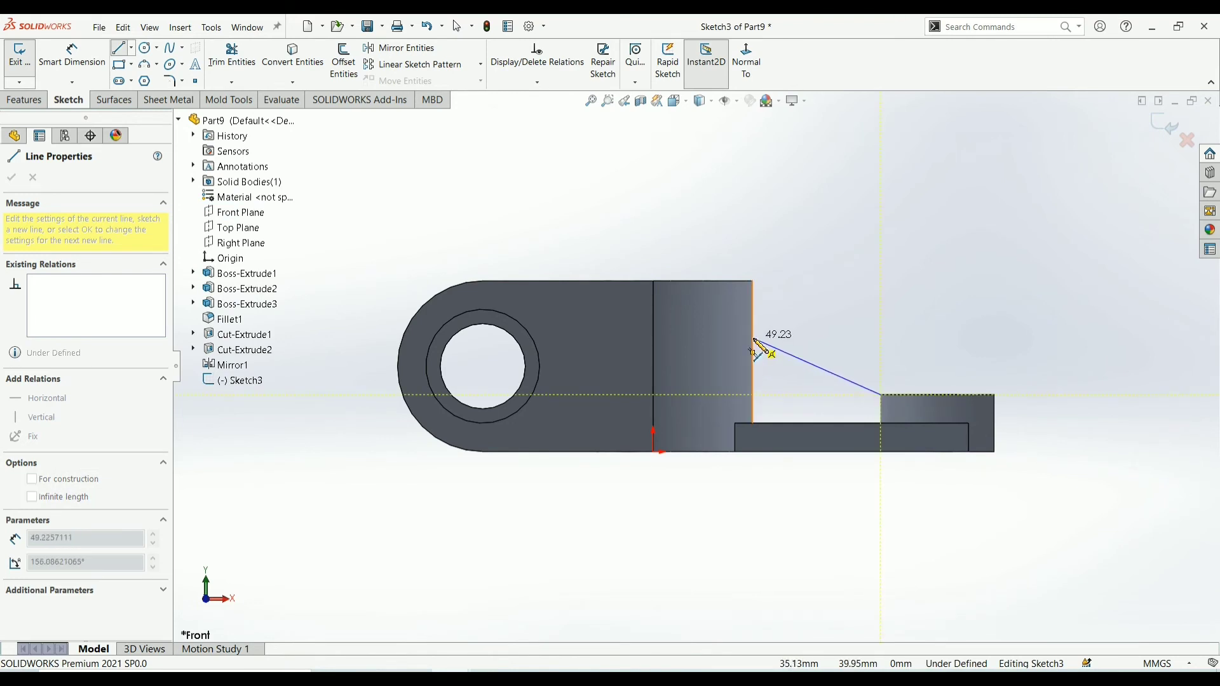
click(754, 339)
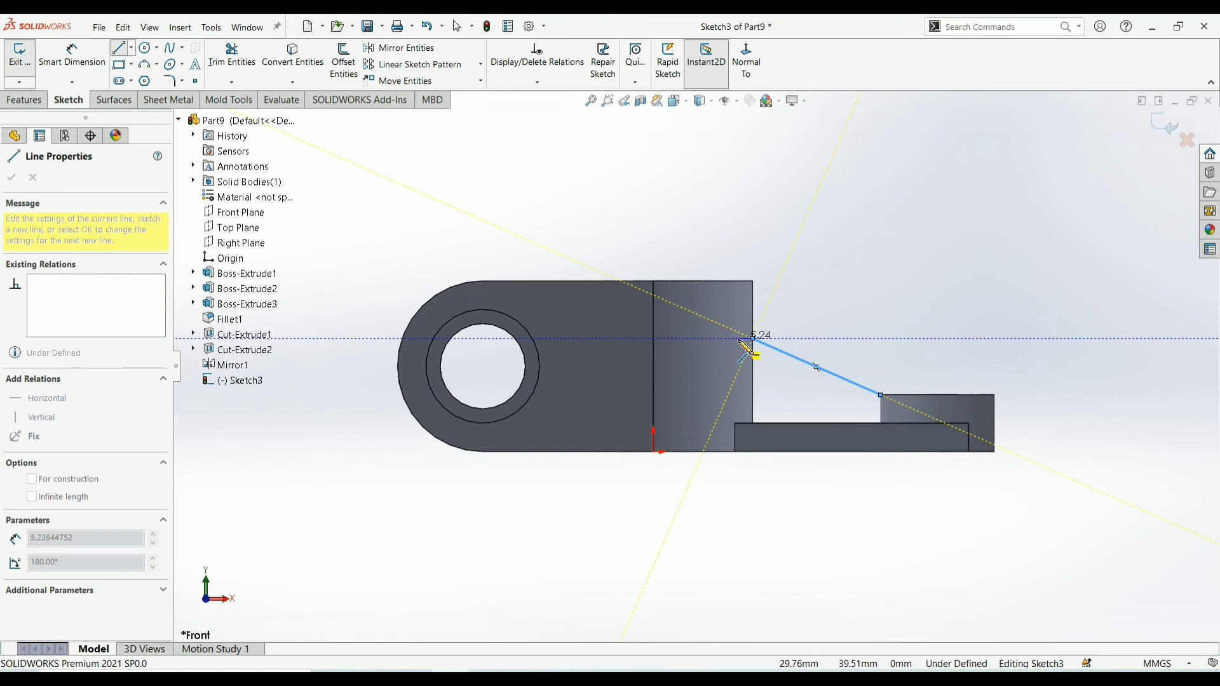
click(739, 340)
right_click(820, 316)
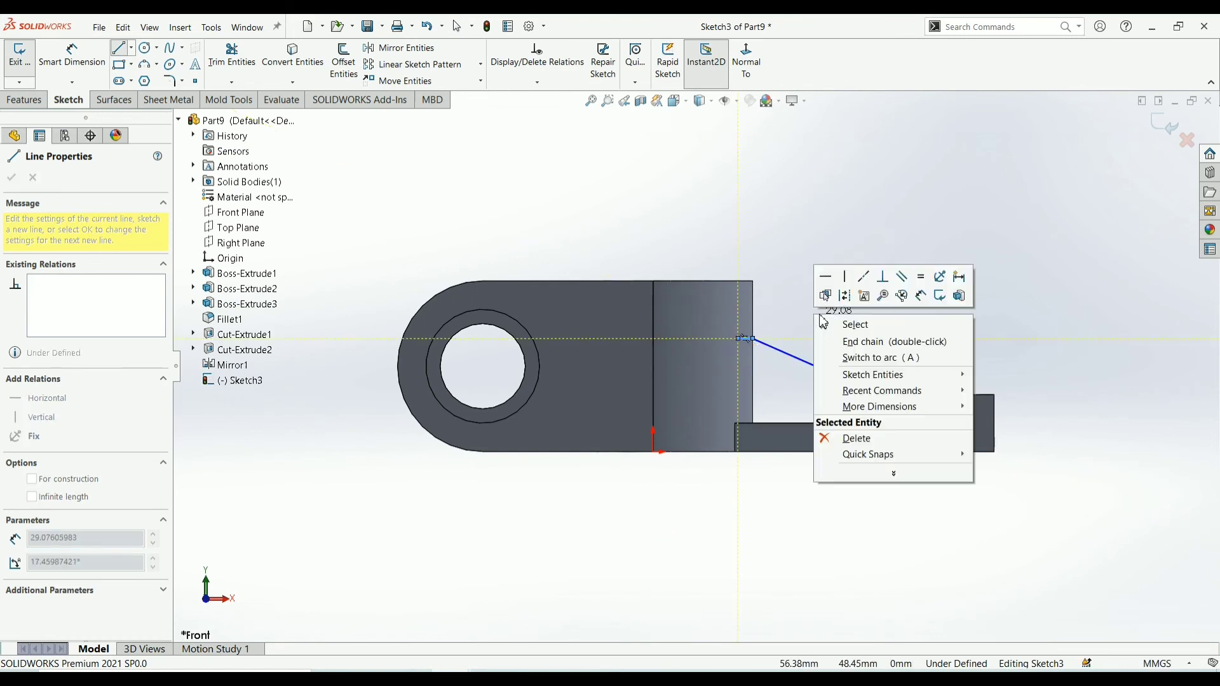
click(856, 326)
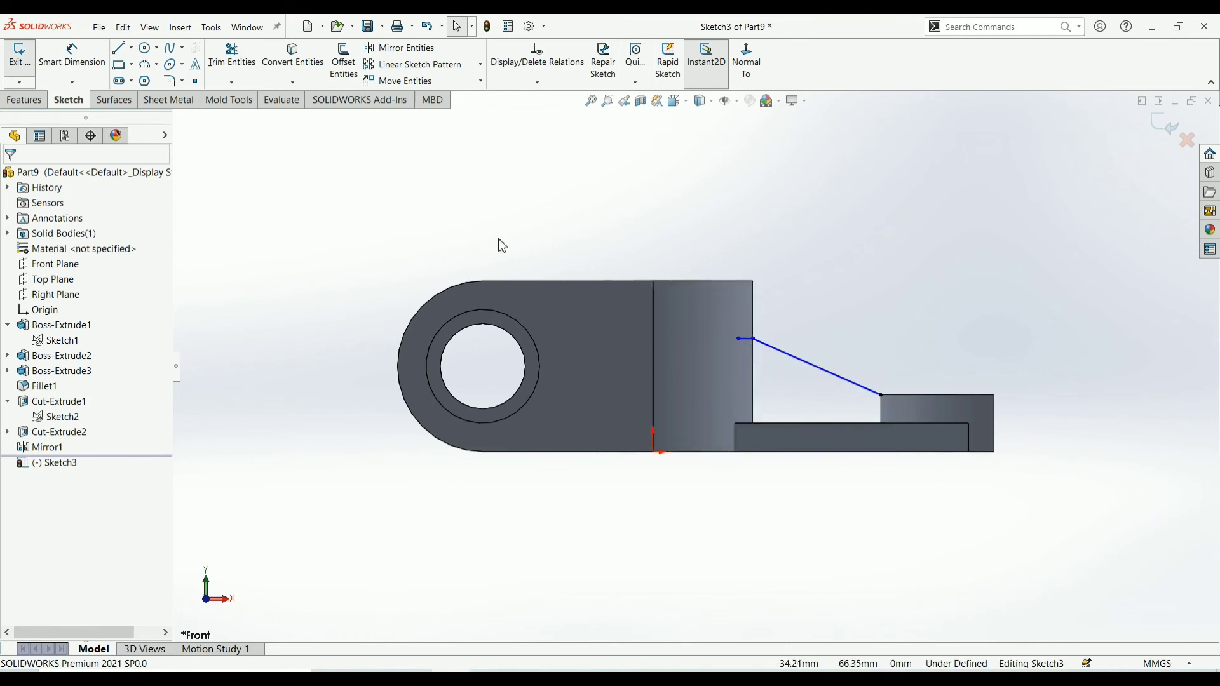
Dimension the rib's top stub 25 mm vertically above the arm's top edge.
click(72, 56)
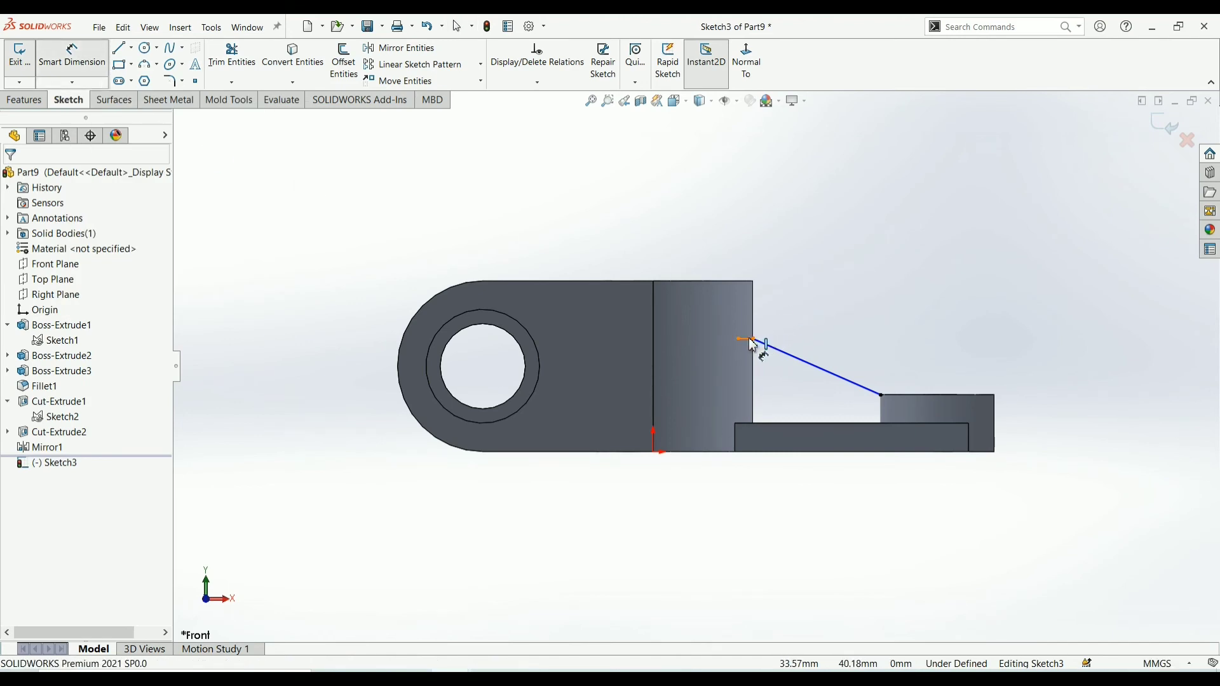
click(749, 340)
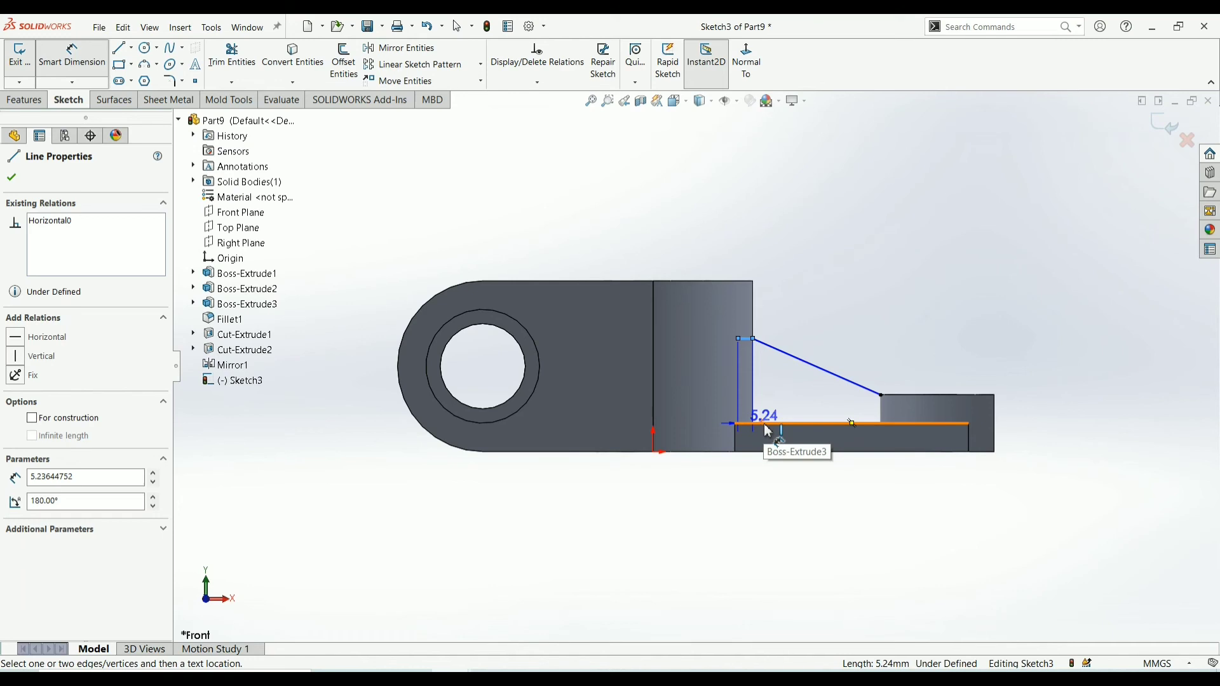
click(765, 424)
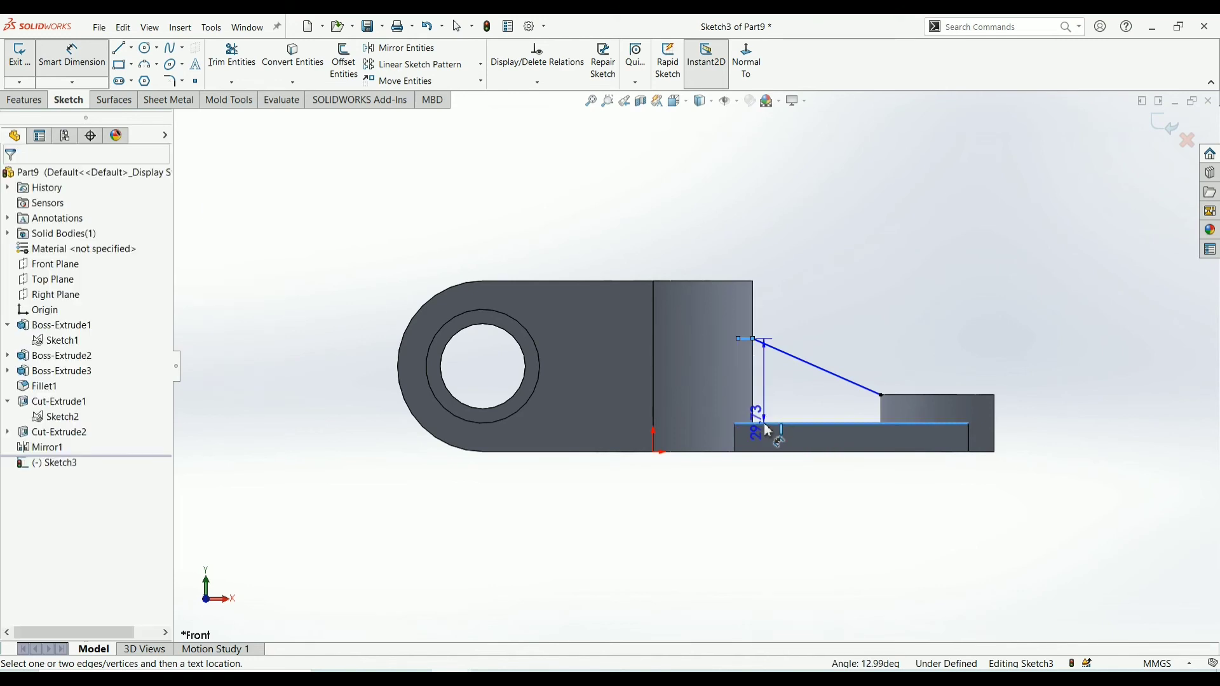
click(834, 283)
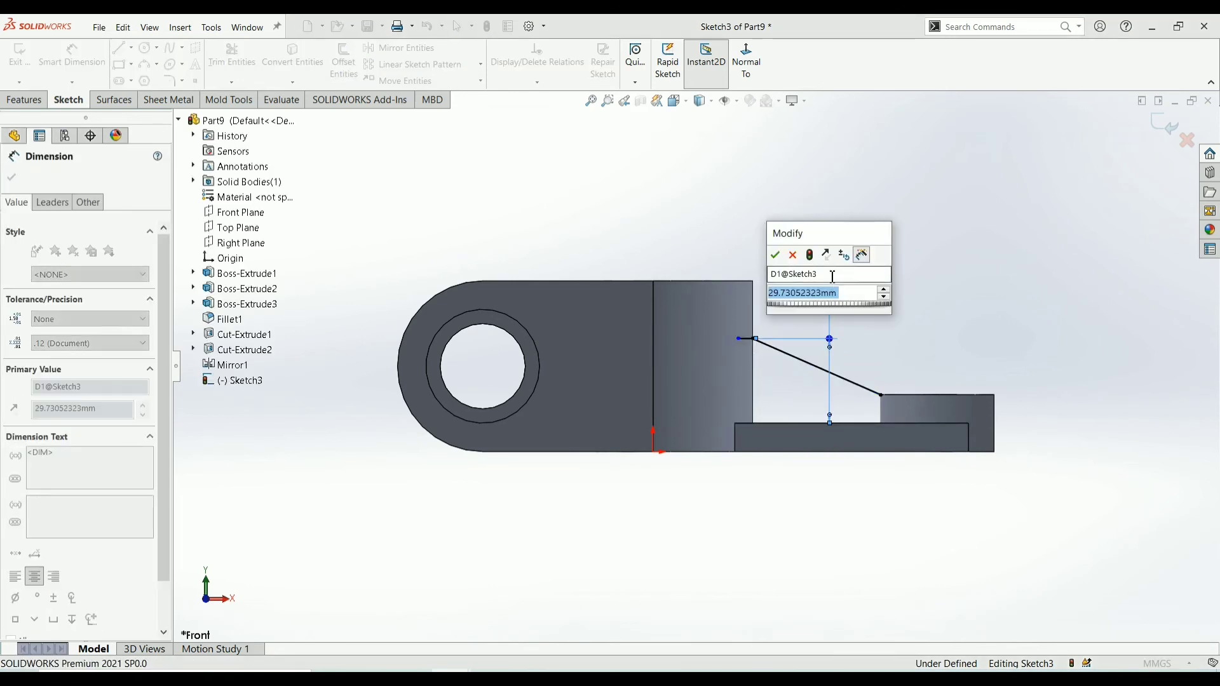
text(25)
key(Return)
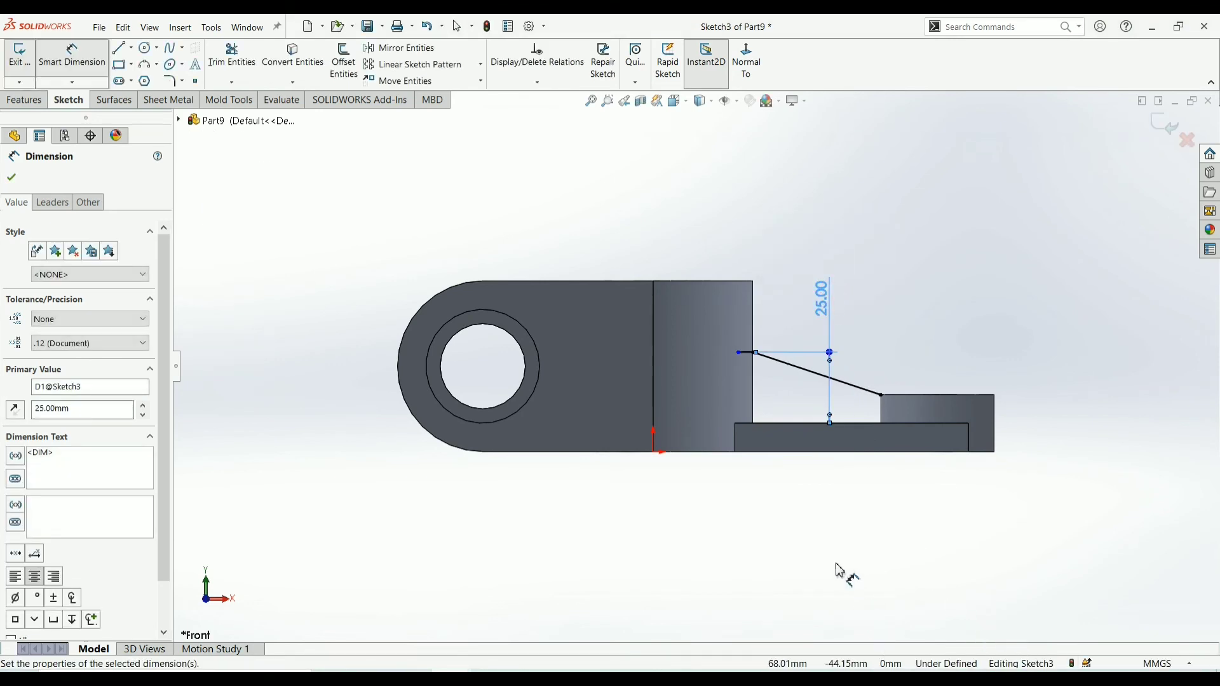
scroll(762, 403, down, 4)
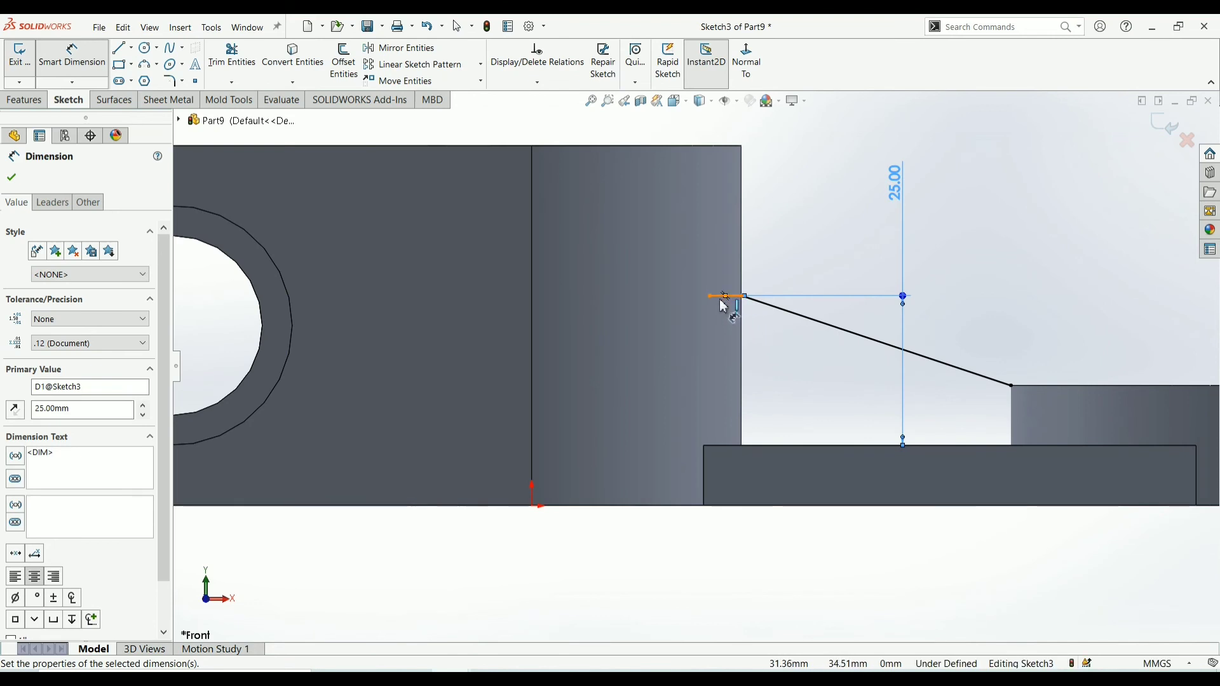
scroll(798, 367, up, 2)
scroll(813, 361, up, 1)
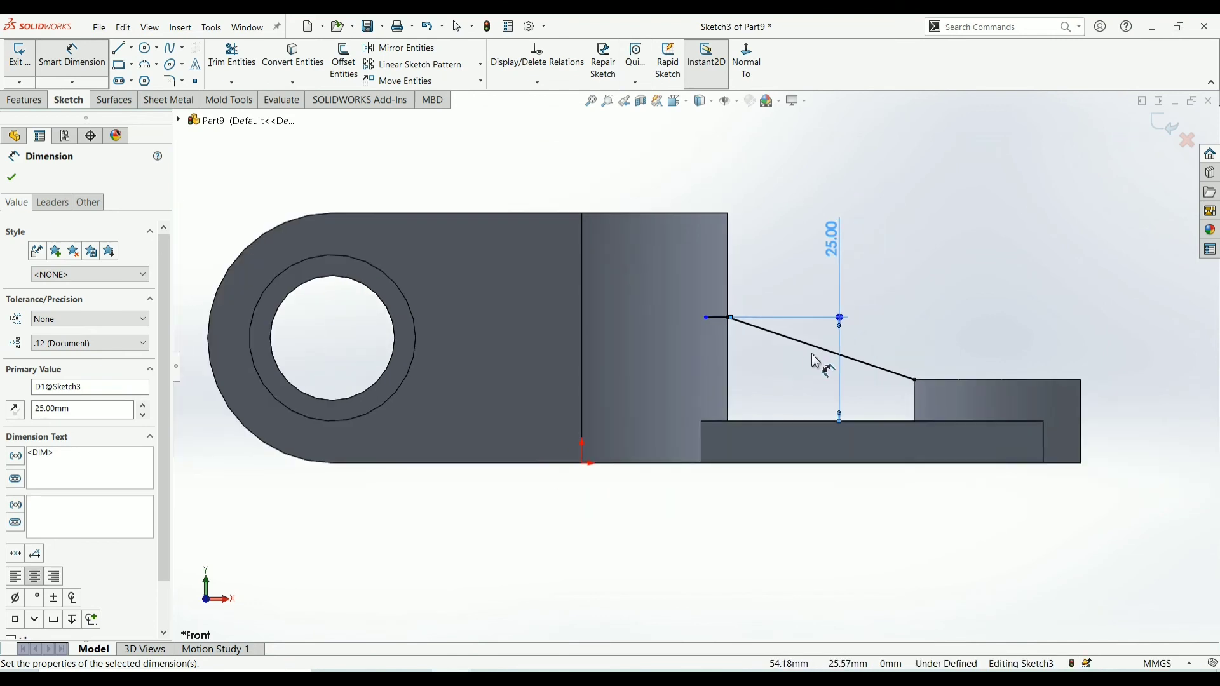
click(12, 177)
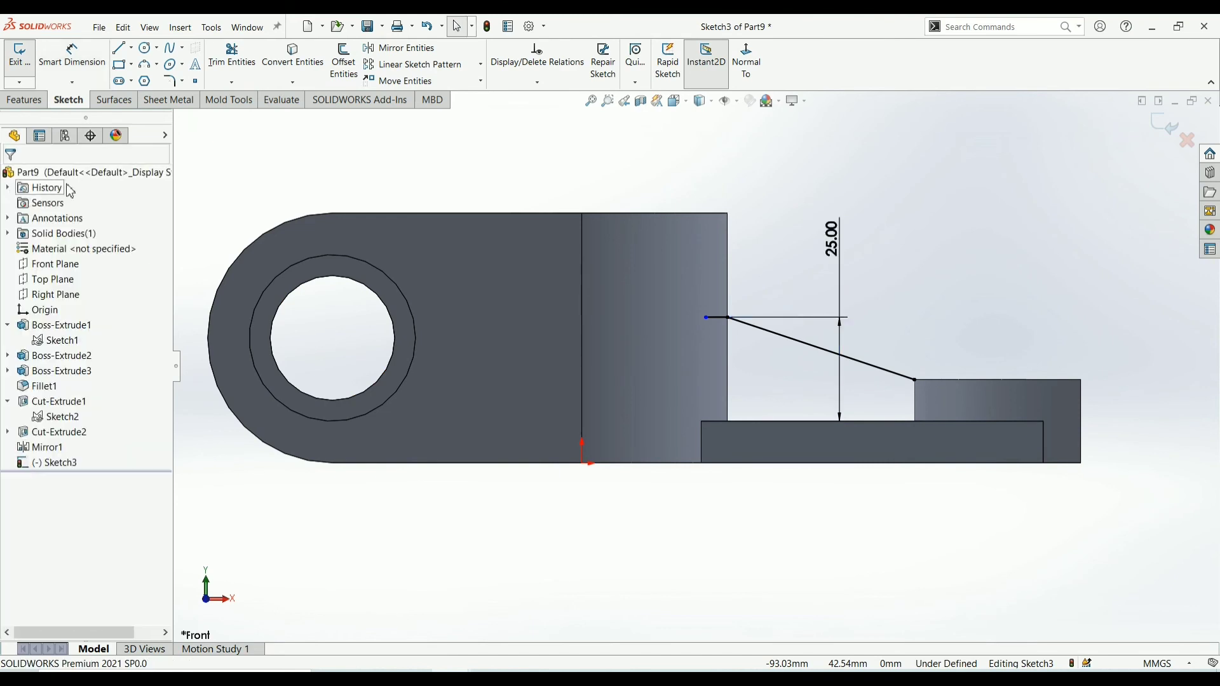
Create Rib1 from Sketch3: 10 mm thick, normal to sketch, bracing the boss to the arm.
click(25, 99)
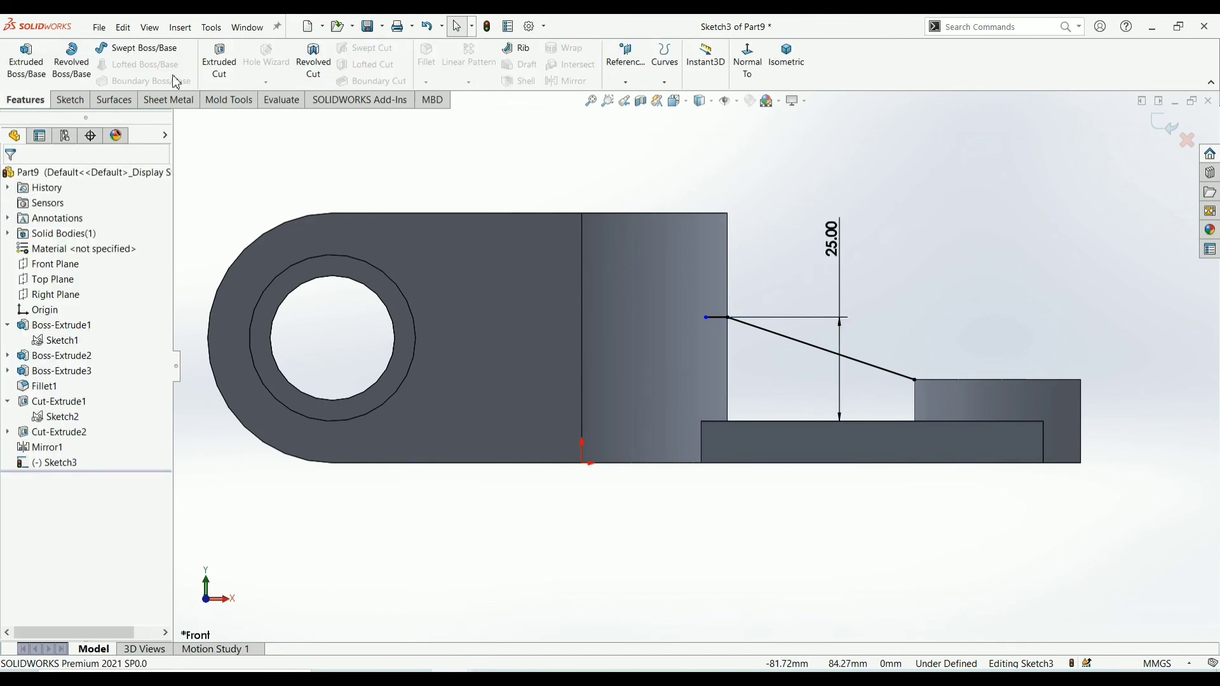
click(523, 51)
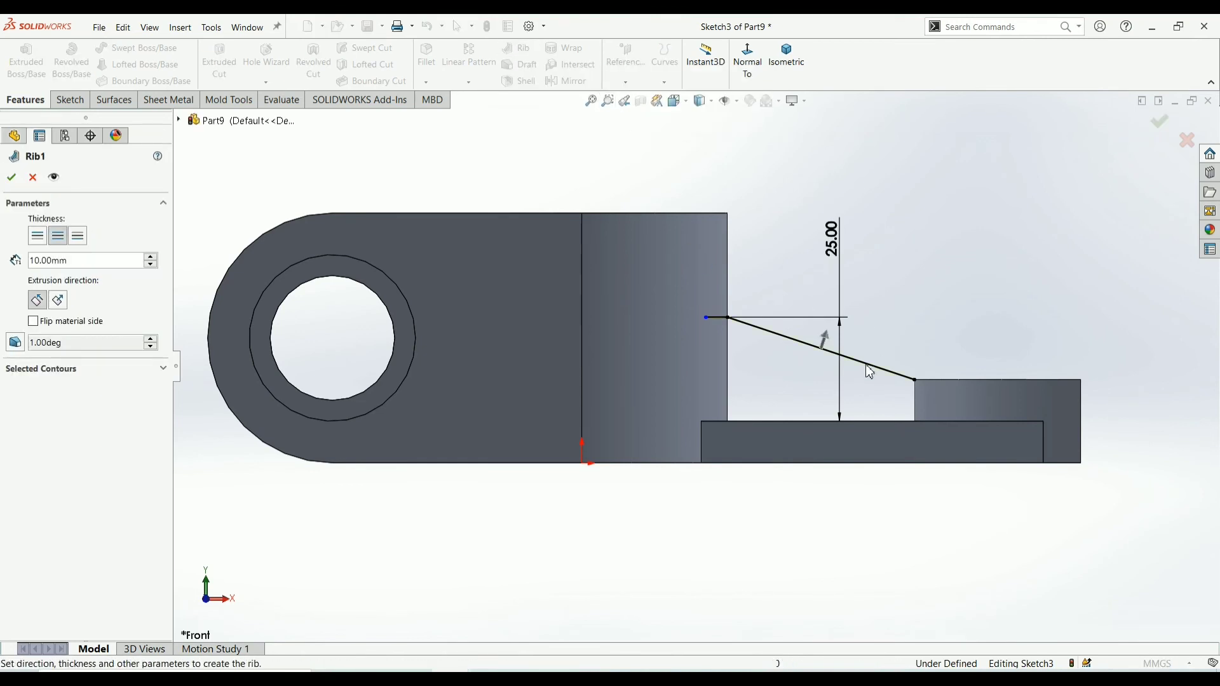
click(61, 303)
mouse_move(915, 236)
middle_down()
mouse_move(924, 252)
mouse_move(888, 305)
middle_up()
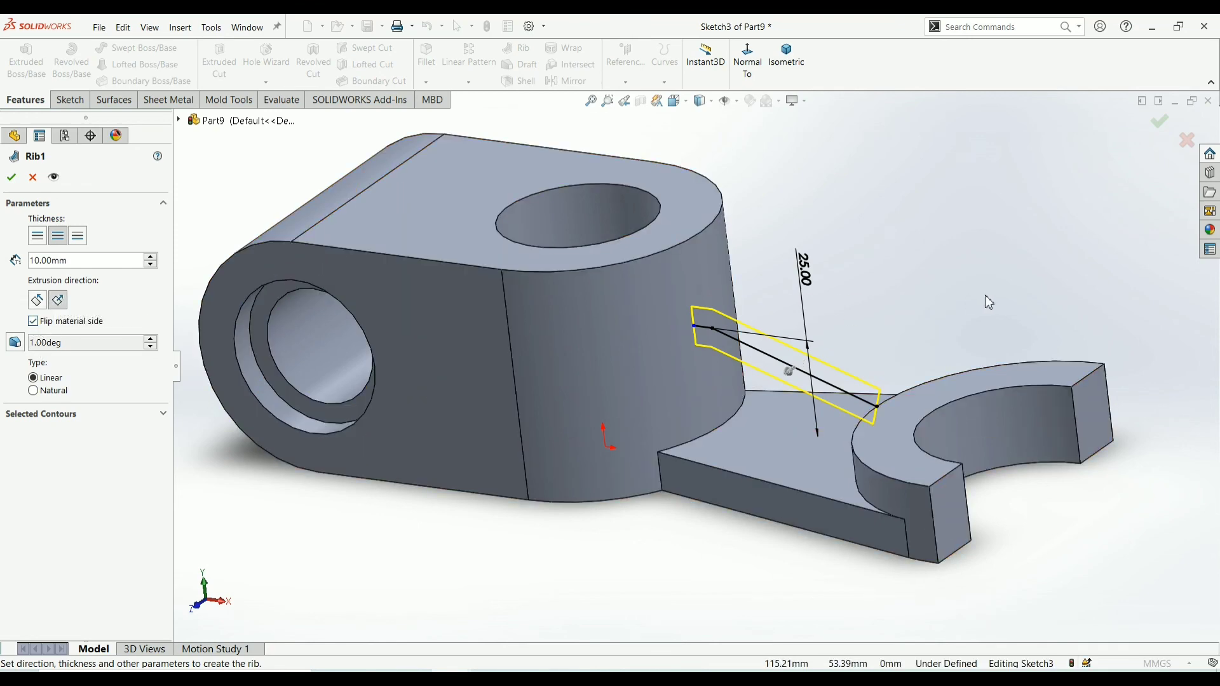
mouse_move(985, 295)
middle_down()
mouse_move(953, 375)
mouse_move(959, 343)
middle_up()
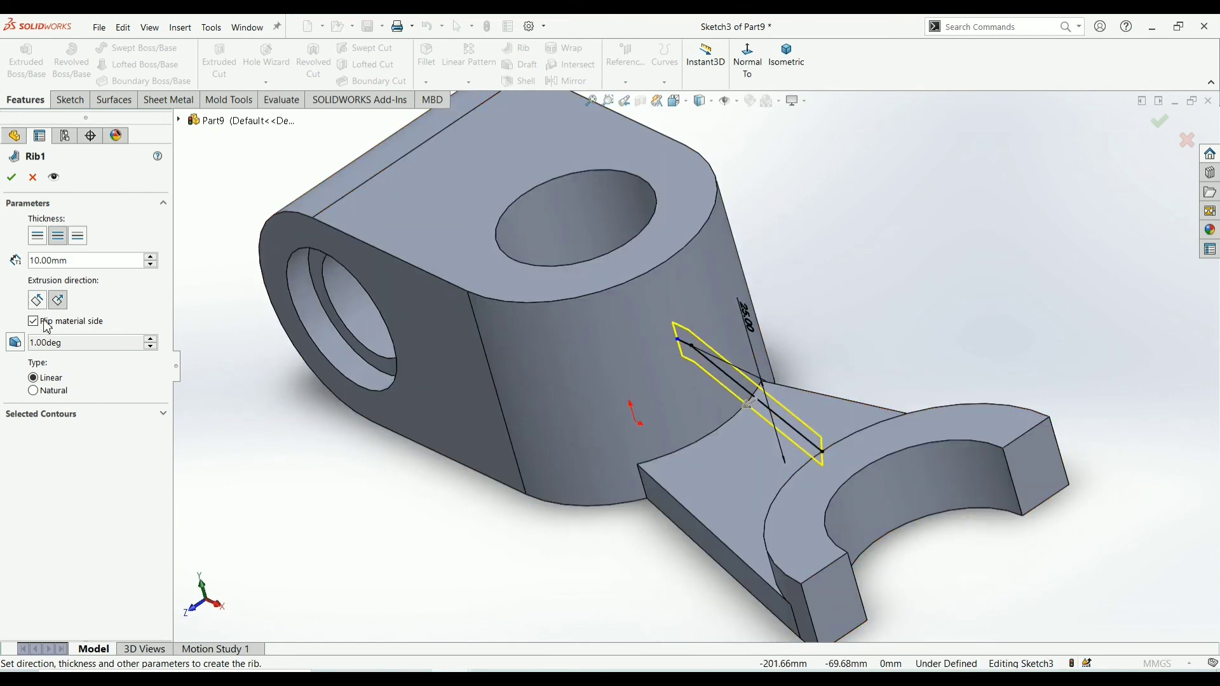
click(38, 301)
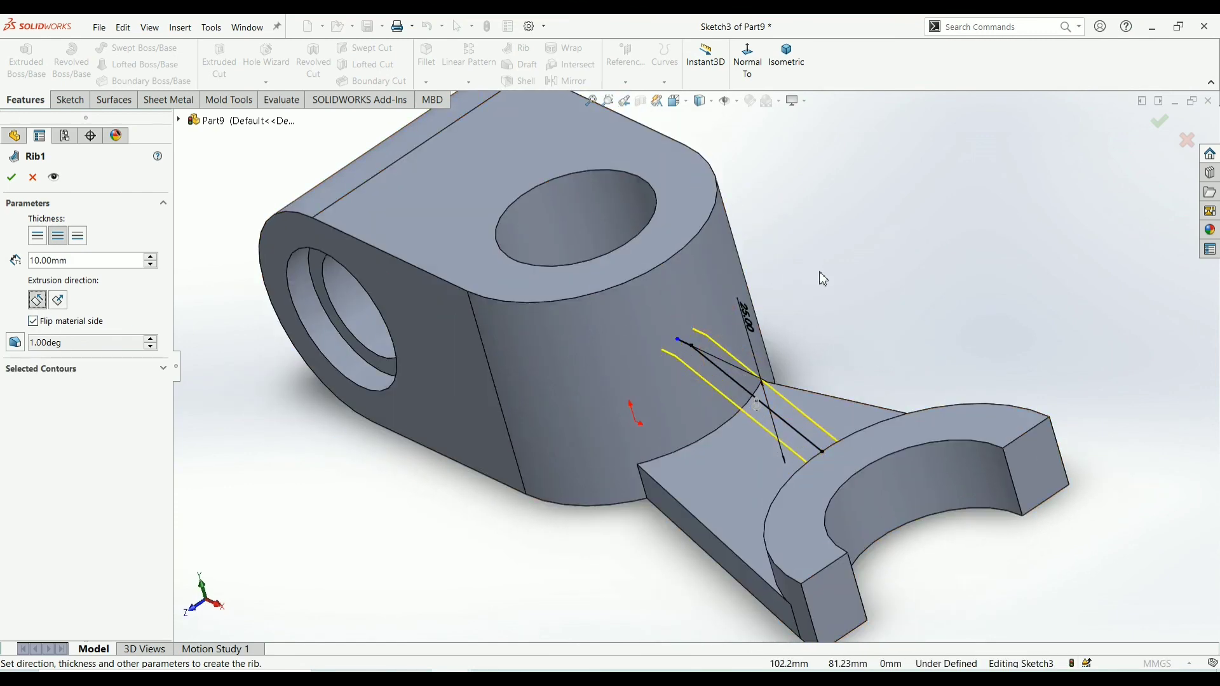
mouse_move(776, 292)
middle_down()
mouse_move(868, 348)
mouse_move(823, 455)
mouse_move(893, 394)
mouse_move(898, 349)
middle_up()
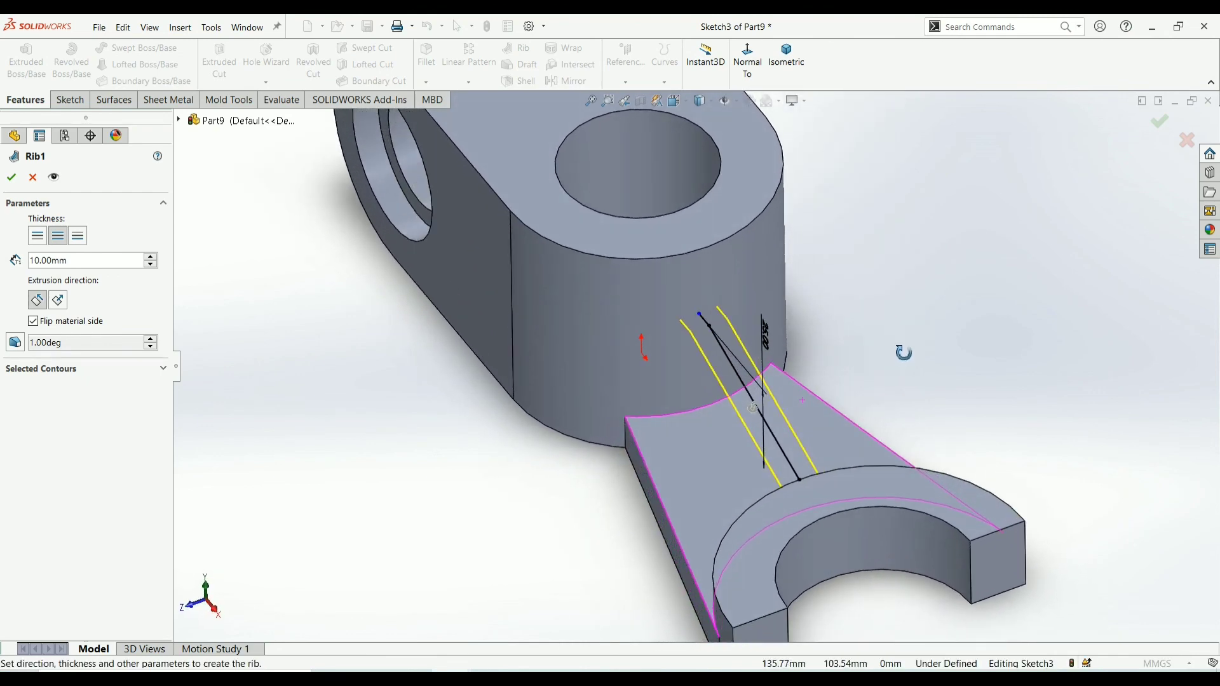
click(14, 178)
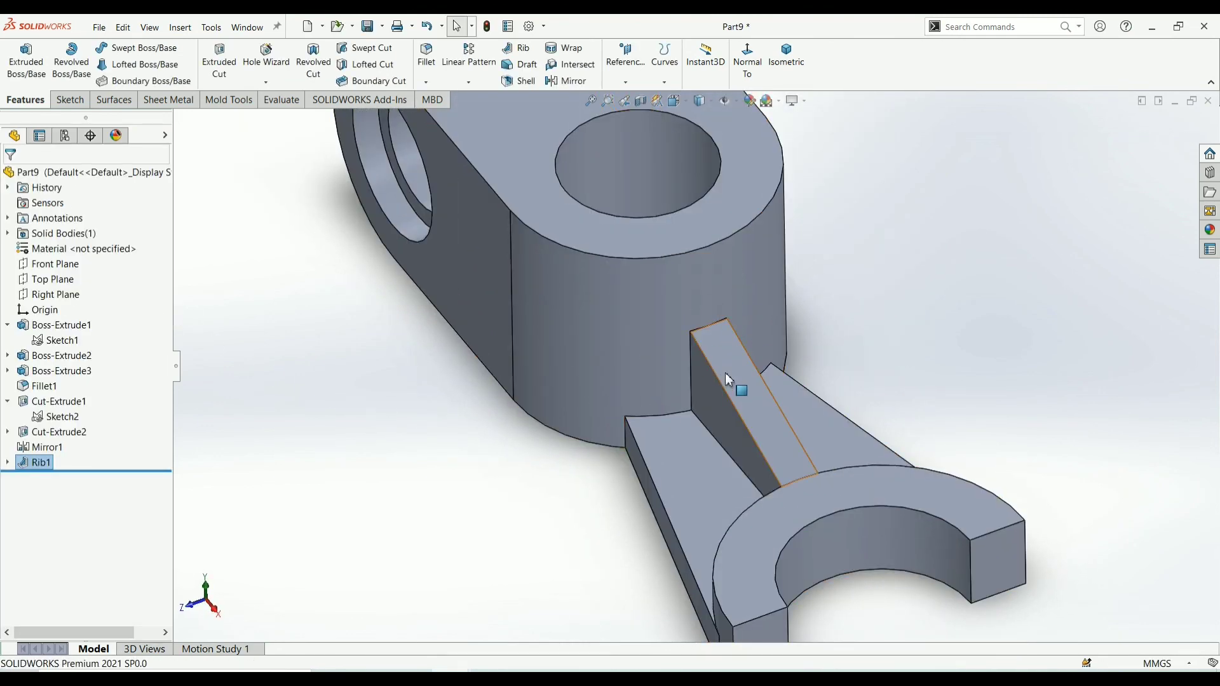
scroll(717, 412, down, 5)
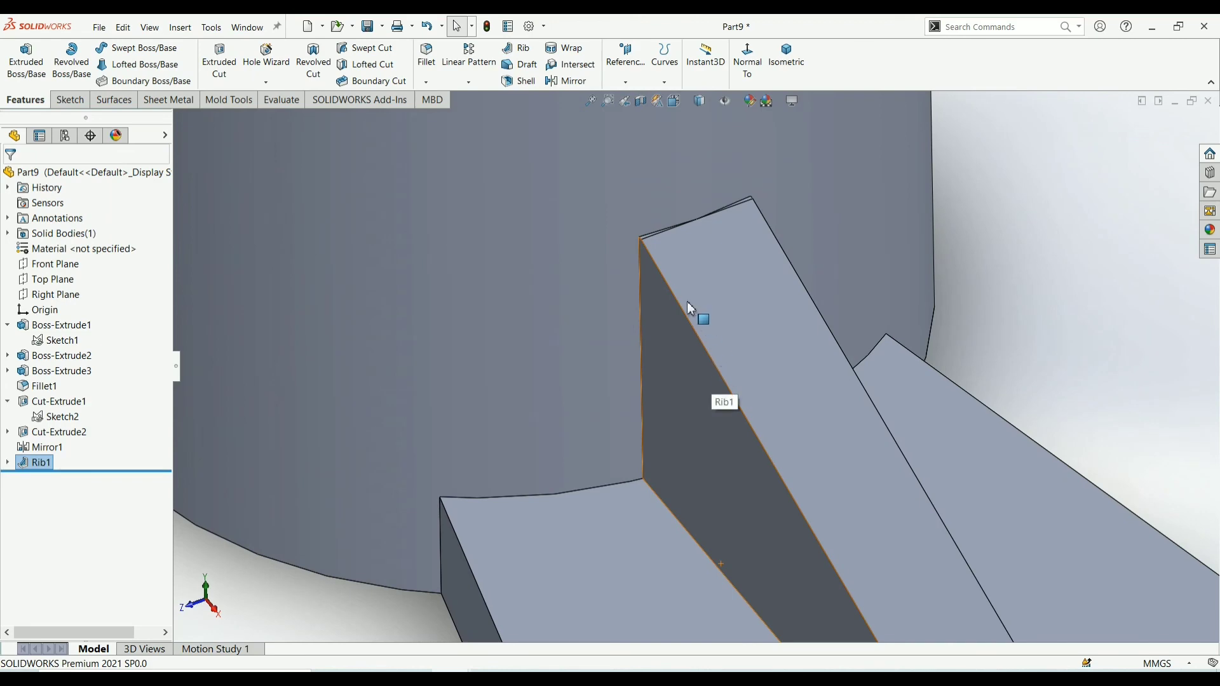
scroll(687, 302, up, 2)
scroll(691, 327, up, 2)
scroll(699, 381, up, 2)
mouse_move(704, 426)
middle_down()
mouse_move(742, 357)
mouse_move(790, 455)
mouse_move(734, 394)
mouse_move(731, 422)
middle_up()
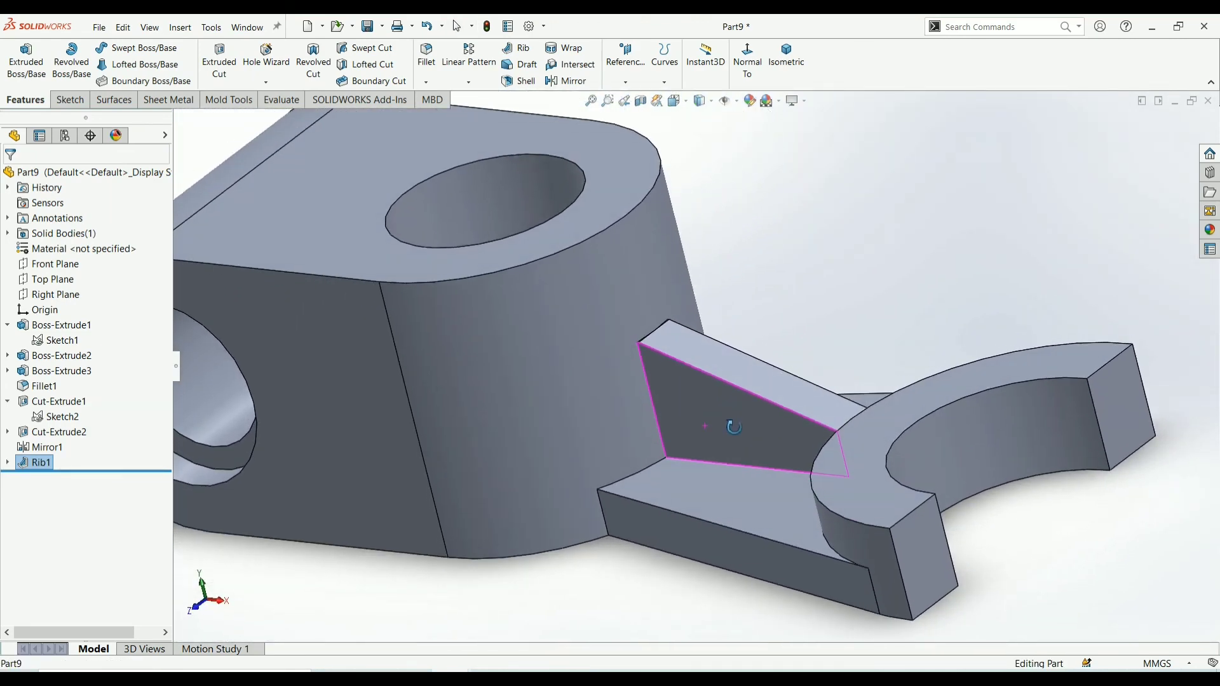
Edit Rib1 to change its thickness from 10 mm to 20 mm.
click(22, 465)
click(34, 425)
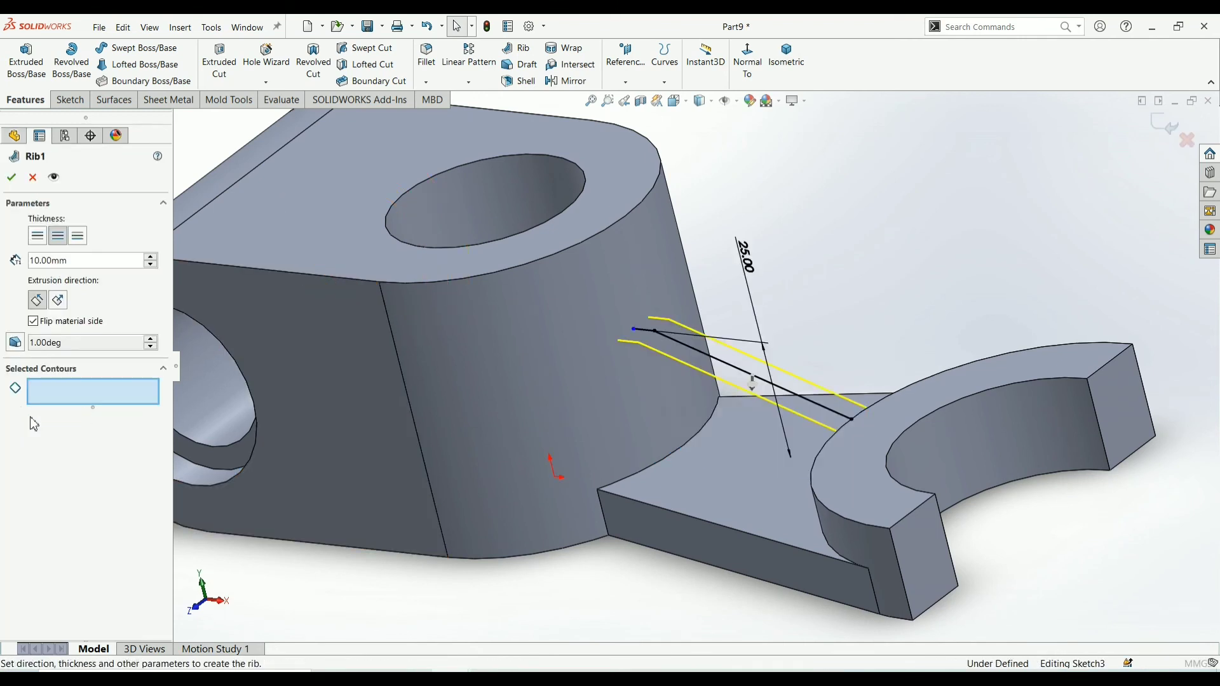
click(153, 258)
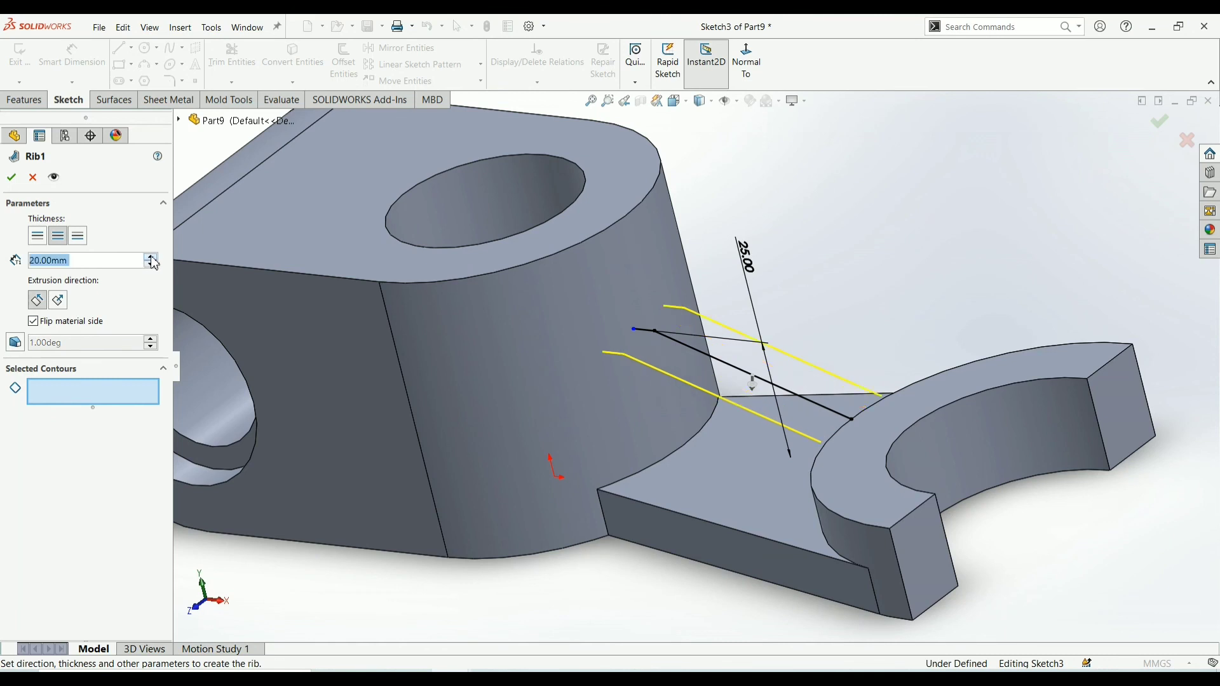
click(10, 179)
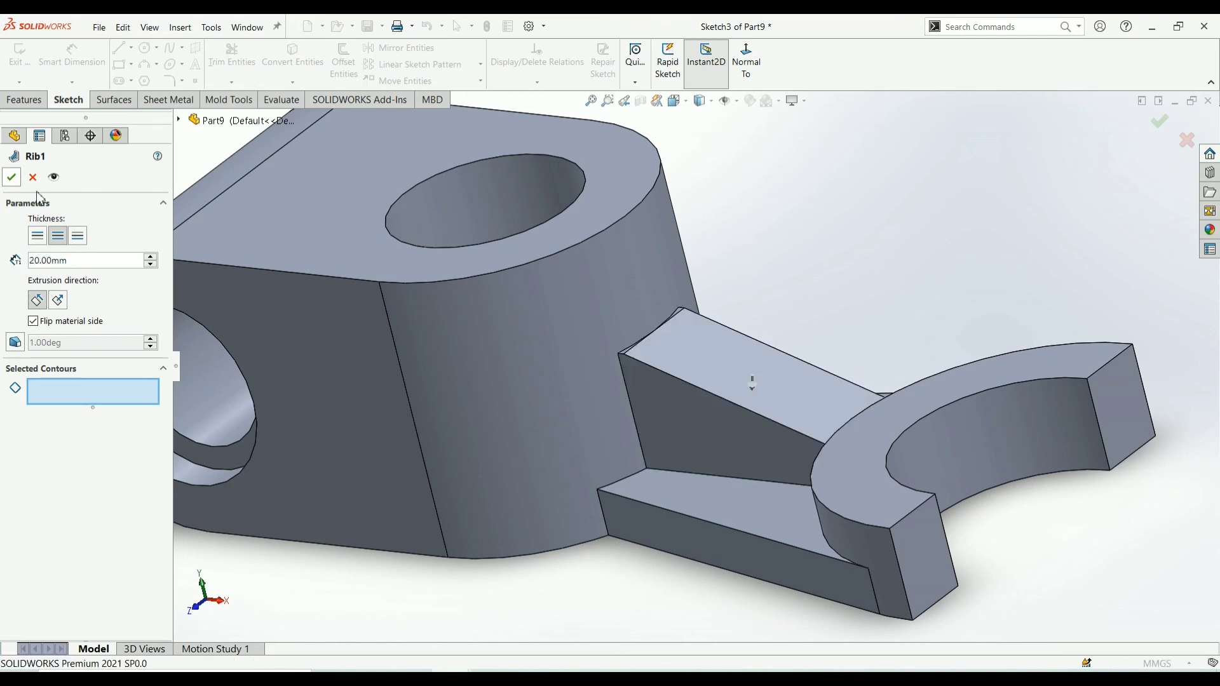
scroll(743, 421, up, 4)
mouse_move(674, 504)
middle_down()
mouse_move(688, 585)
mouse_move(685, 509)
middle_up()
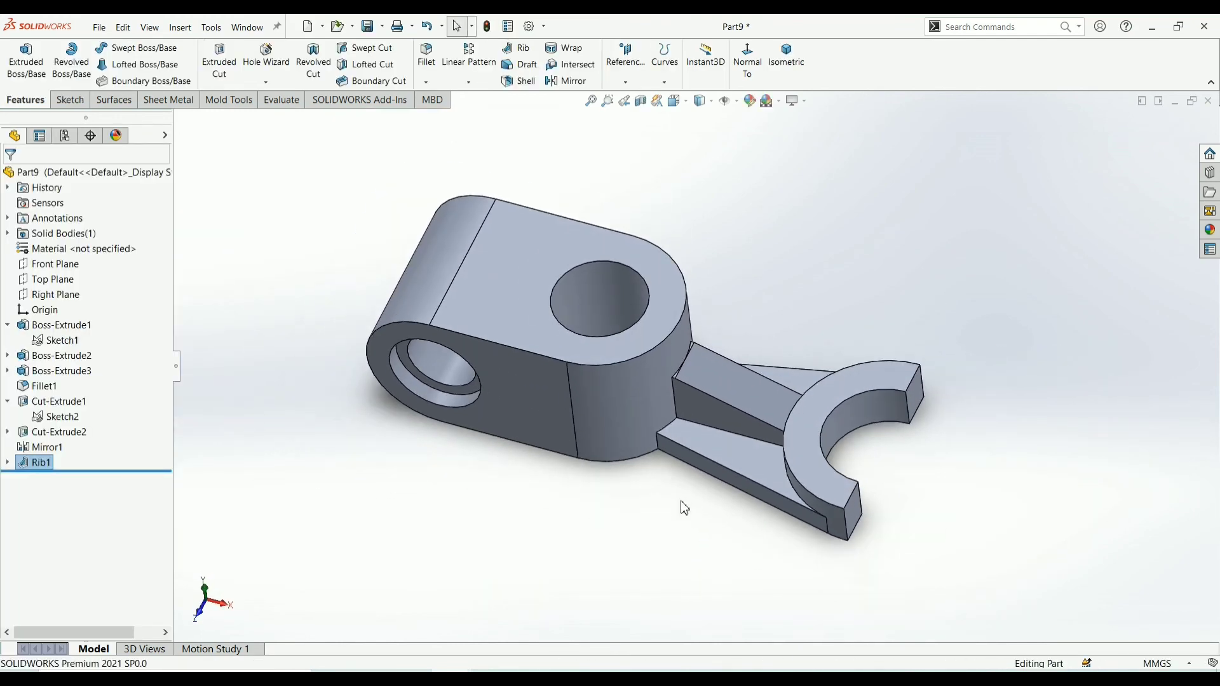
Apply the brushed brass appearance from Metal > Brass to the whole bracket body.
click(1211, 230)
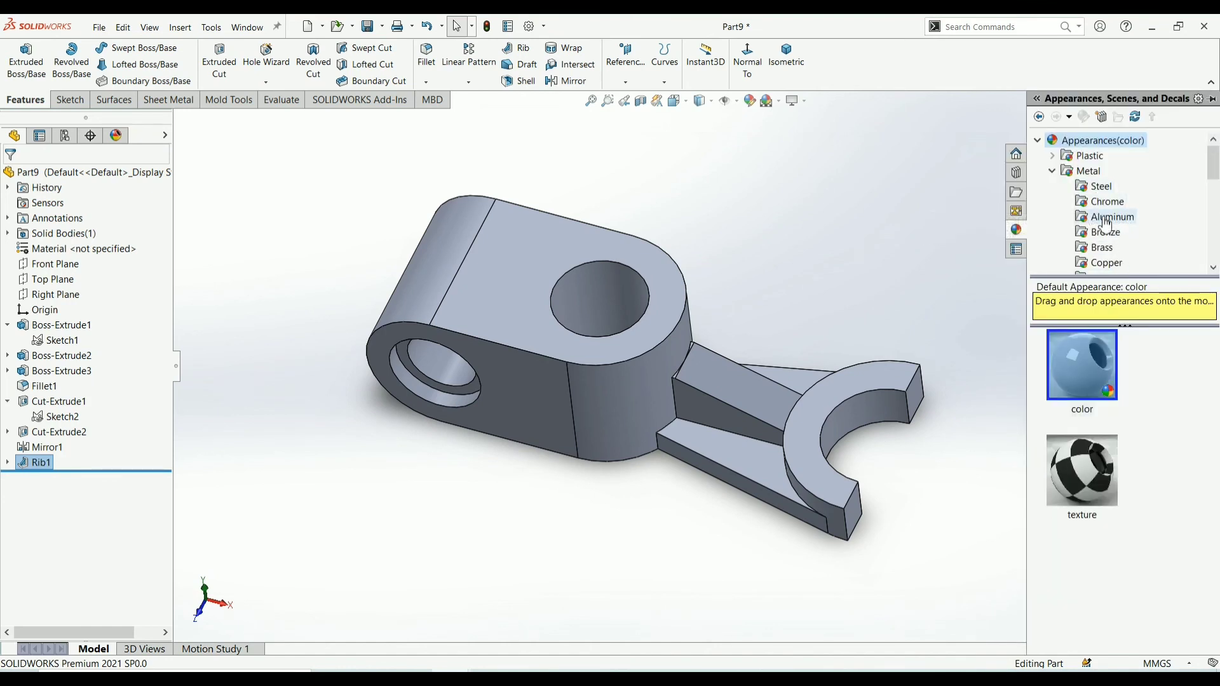
click(1106, 254)
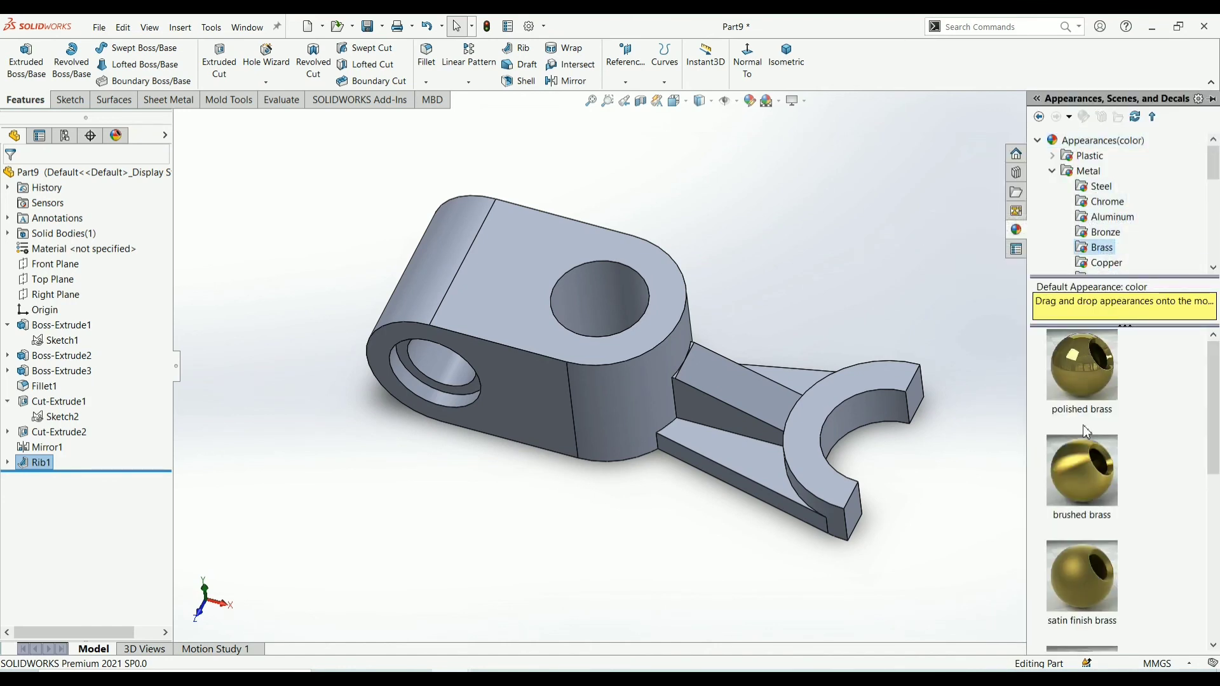
drag(1080, 476, 607, 375)
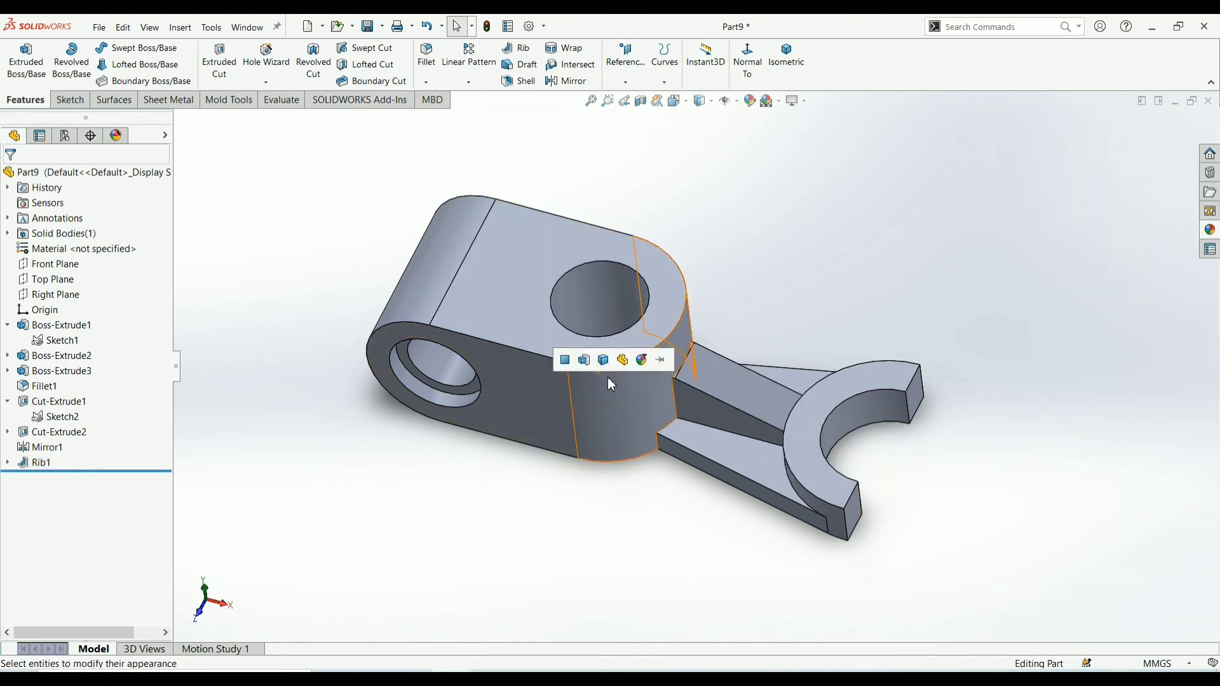
click(608, 365)
mouse_move(798, 238)
middle_down()
mouse_move(744, 388)
mouse_move(643, 254)
middle_up()
scroll(622, 351, down, 3)
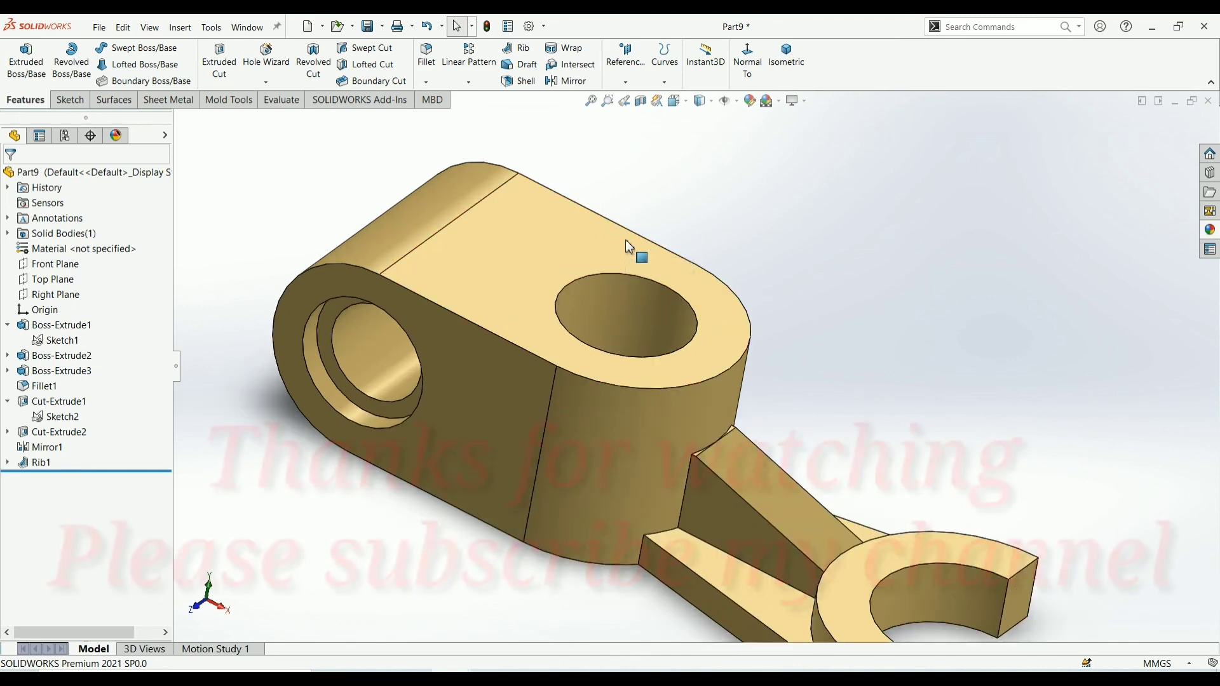
scroll(622, 350, up, 3)
middle_drag(661, 421, 661, 459)
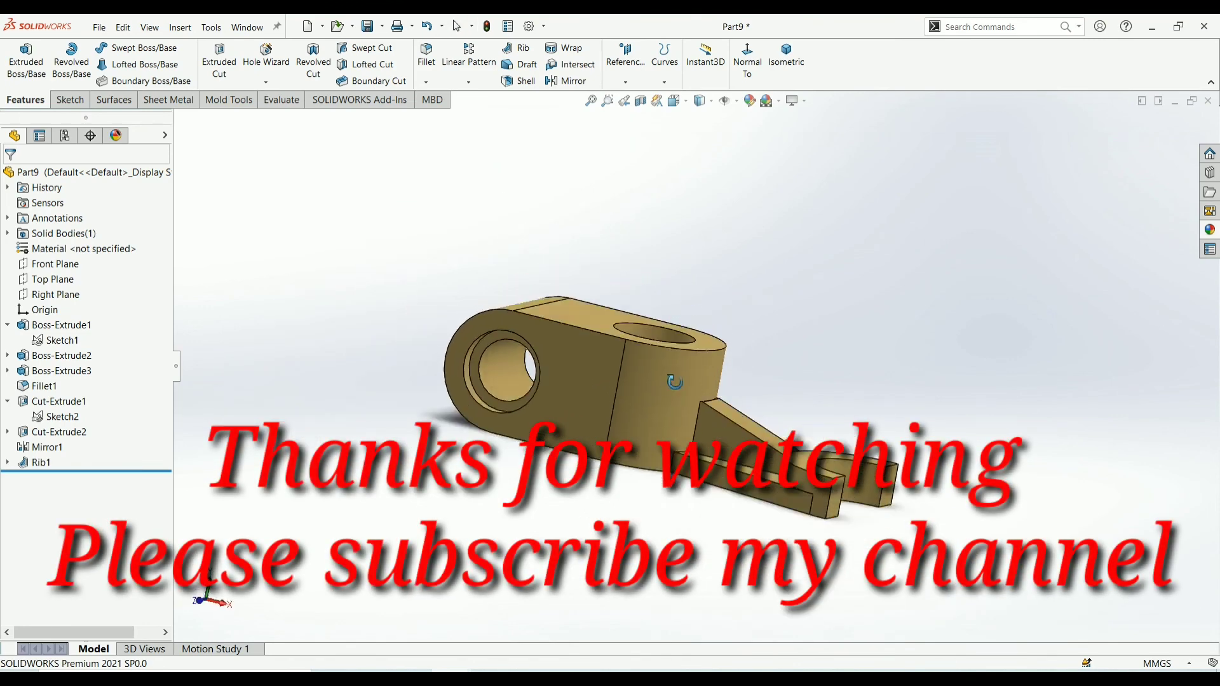